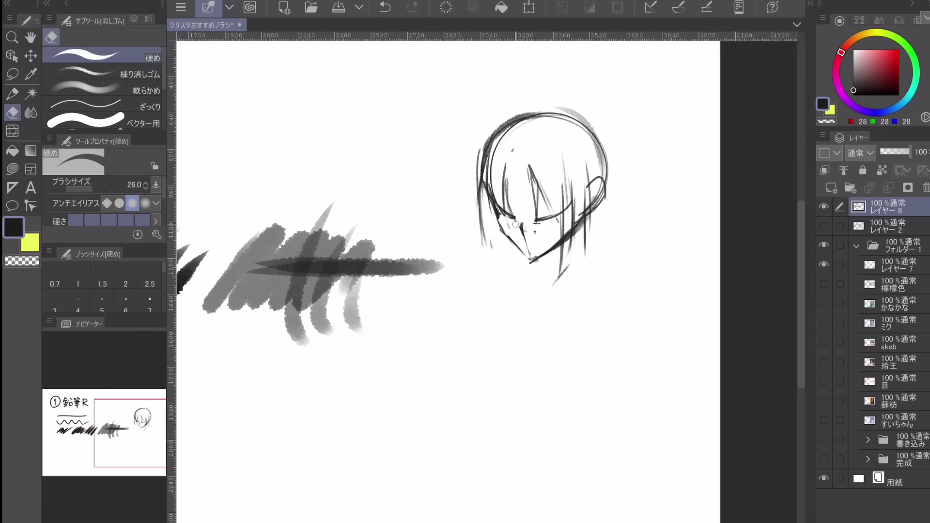
Erase stray marks beside the face's left edge, and sketch bangs and side hair strands with the 鉛筆R brush
right_click(491, 159)
drag(491, 159, 497, 211)
key(p)
drag(496, 140, 468, 220)
drag(488, 171, 490, 213)
drag(514, 148, 504, 209)
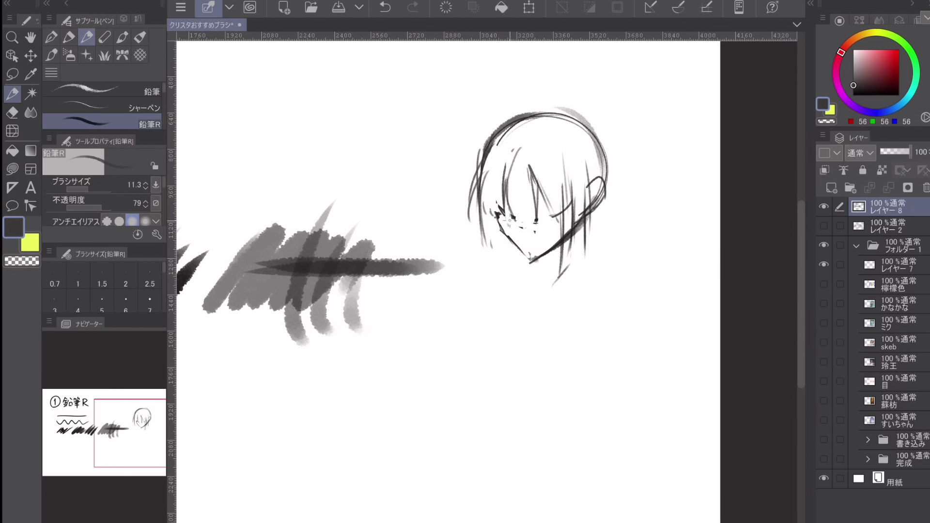
drag(502, 173, 501, 208)
drag(508, 220, 525, 222)
drag(524, 172, 537, 225)
mouse_move(522, 147)
mouse_down()
mouse_move(524, 180)
mouse_move(494, 276)
mouse_up()
Set the drawing colour to black and sketch side hair strands past the left cheek and in front of the ear
right_click(546, 183)
click(853, 96)
drag(489, 281, 508, 260)
drag(508, 235, 510, 251)
drag(491, 210, 484, 259)
drag(594, 150, 588, 258)
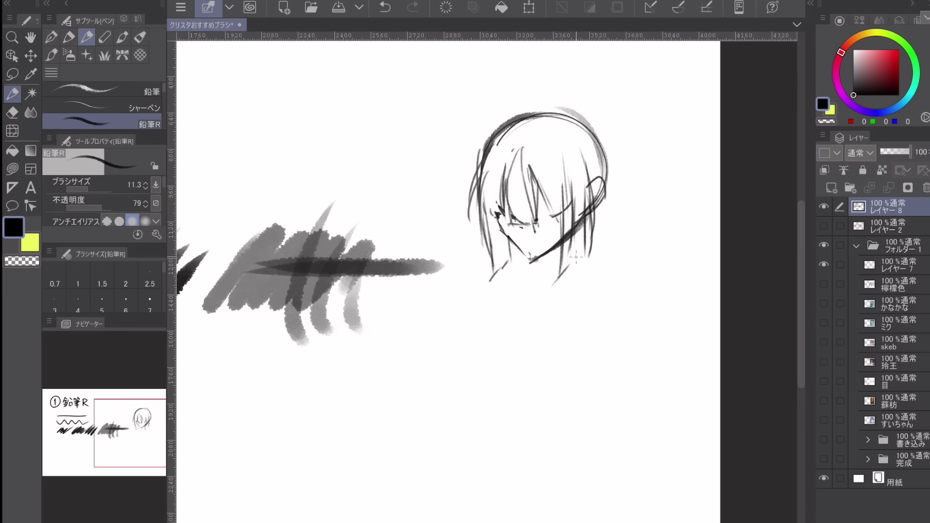
Sketch the outer hair contour over the top of the head and down past the ear
mouse_move(508, 121)
mouse_down()
mouse_move(567, 103)
mouse_move(617, 166)
mouse_up()
mouse_move(569, 110)
mouse_down()
mouse_move(617, 182)
mouse_move(615, 290)
mouse_up()
scroll(596, 248, up, 1)
drag(485, 118, 516, 103)
drag(482, 114, 499, 104)
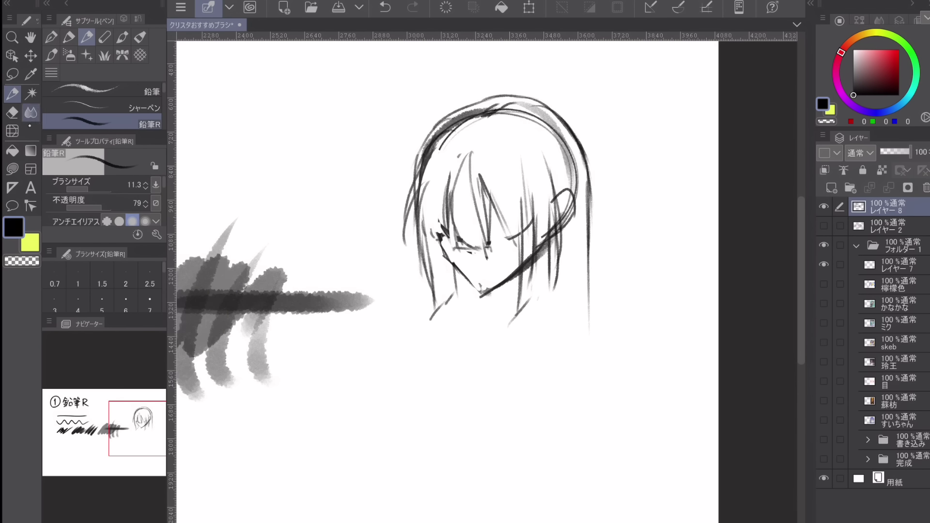
Erase the head construction lines inside the hair and add strands to the left side of the bangs
click(12, 112)
mouse_move(448, 130)
mouse_down()
mouse_move(433, 146)
mouse_move(527, 113)
mouse_move(567, 162)
mouse_up()
mouse_move(436, 154)
mouse_down()
mouse_move(423, 184)
mouse_move(460, 249)
mouse_move(471, 240)
mouse_move(480, 247)
mouse_up()
key(p)
drag(461, 170, 456, 231)
drag(458, 194, 468, 248)
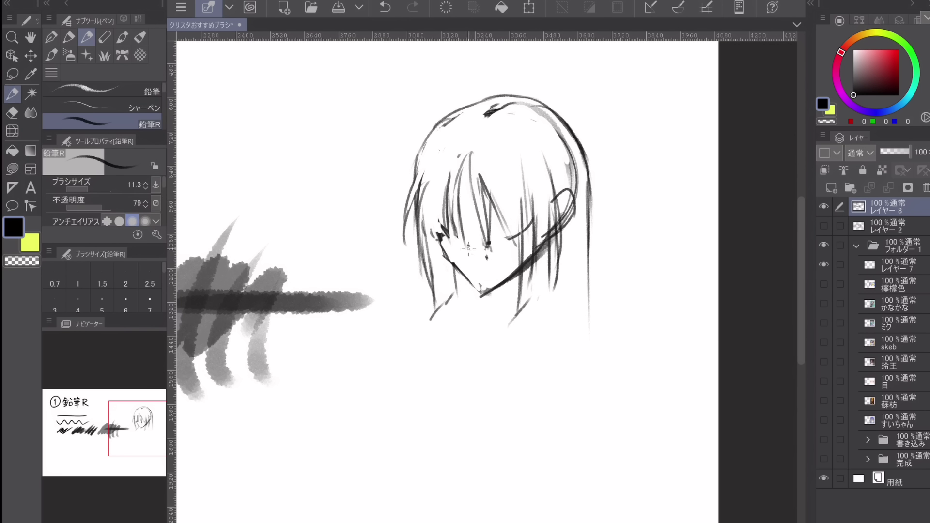
Undo the last stroke and draw the hair parting with short strands spreading from the crown
click(385, 8)
mouse_move(489, 121)
mouse_down()
mouse_move(508, 125)
mouse_move(480, 125)
mouse_up()
mouse_move(507, 111)
mouse_down()
mouse_move(542, 142)
mouse_move(491, 109)
mouse_up()
drag(479, 114, 434, 141)
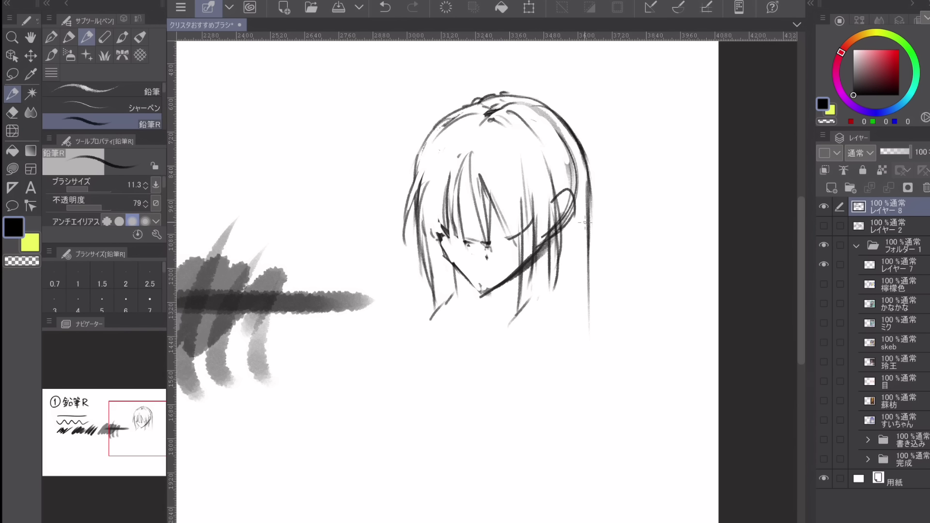
Sketch the facial features: both eyes with angled upper lids, the nose and a small mouth
mouse_move(422, 230)
mouse_down()
mouse_move(427, 290)
mouse_move(460, 295)
mouse_up()
mouse_move(484, 232)
mouse_down()
mouse_move(461, 264)
mouse_move(437, 240)
mouse_up()
scroll(461, 264, up, 1)
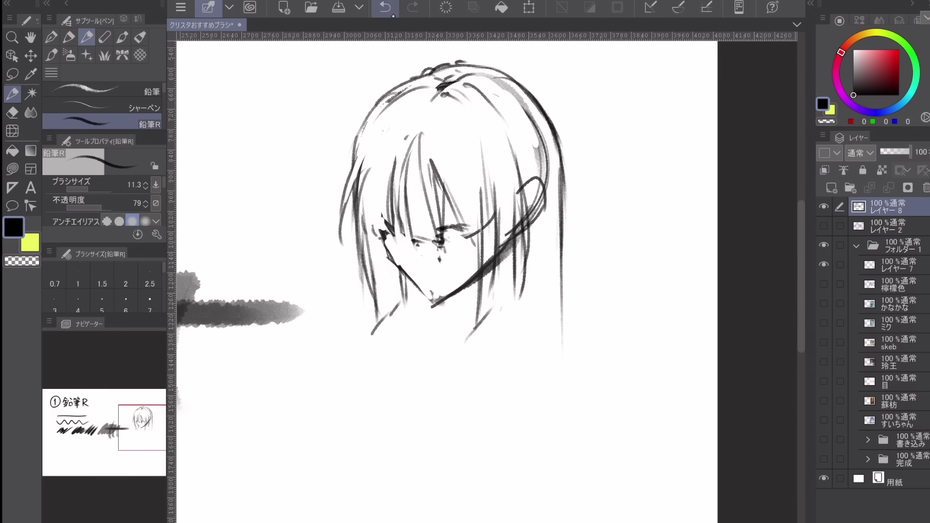
mouse_move(380, 211)
mouse_down()
mouse_move(400, 227)
mouse_move(494, 219)
mouse_move(474, 246)
mouse_move(491, 229)
mouse_up()
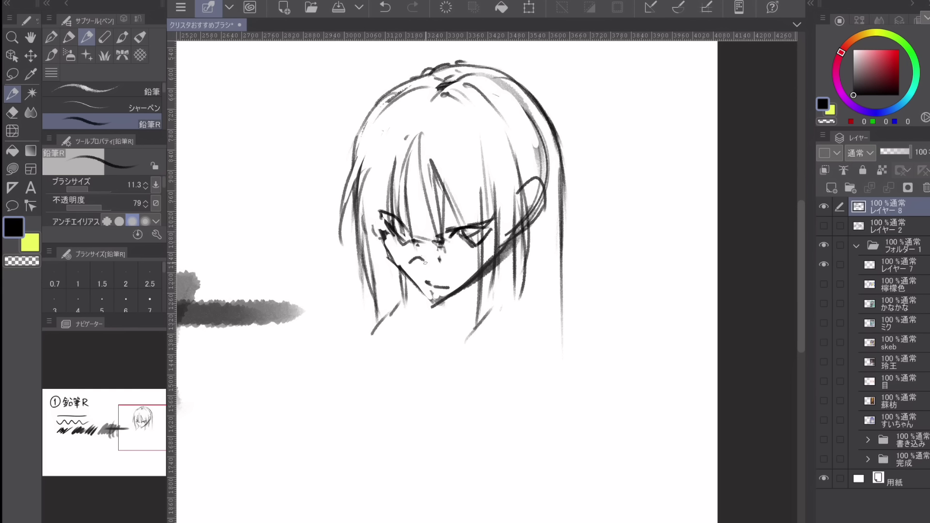
drag(426, 262, 417, 272)
click(389, 12)
click(390, 12)
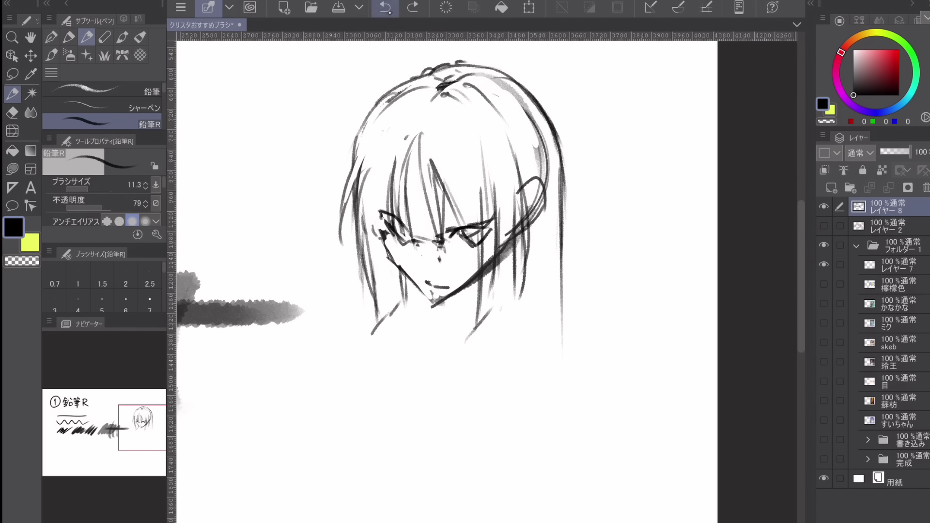
Set the brush size to 7.1, erase excess lines around the face and ear, and redraw the nose, mouth and chin
click(81, 189)
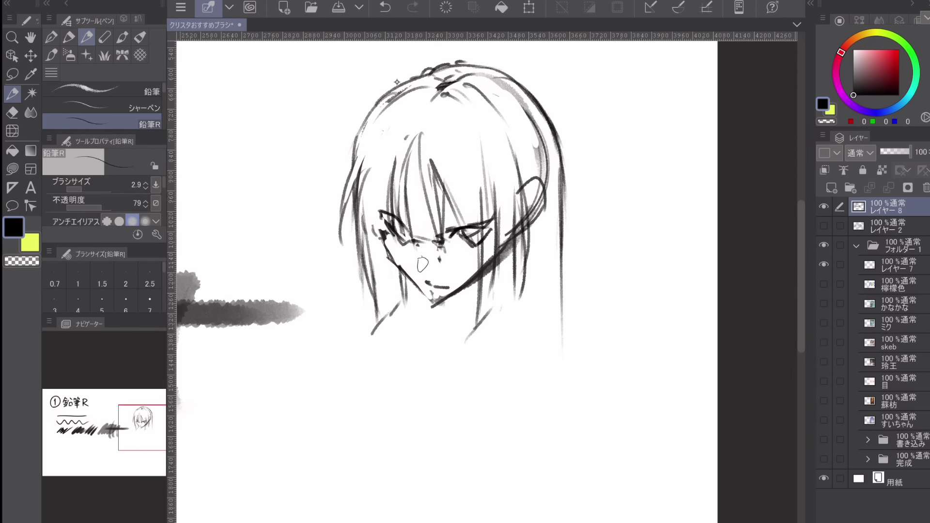
click(96, 194)
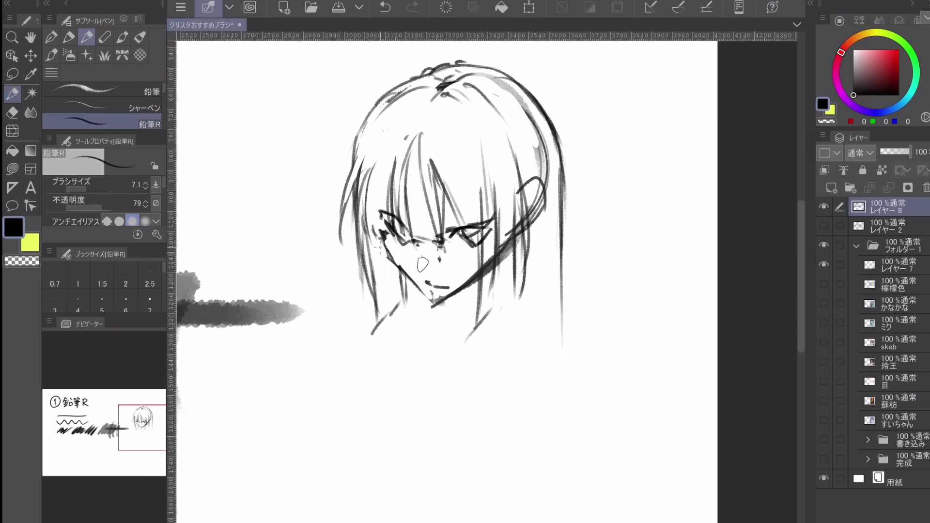
key(e)
mouse_move(396, 259)
mouse_down()
mouse_move(434, 296)
mouse_move(429, 287)
mouse_move(444, 279)
mouse_move(437, 248)
mouse_move(421, 248)
mouse_move(436, 296)
mouse_move(479, 265)
mouse_move(490, 231)
mouse_move(519, 242)
mouse_up()
key(p)
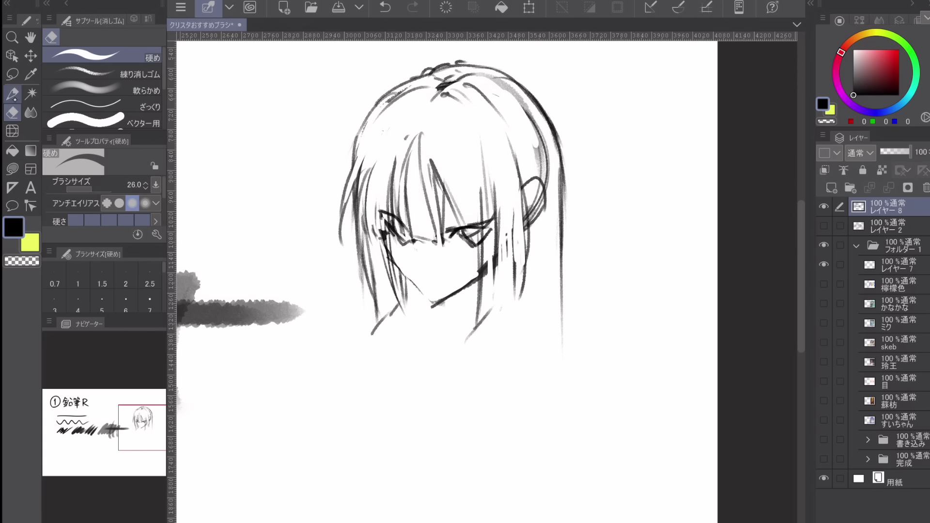
drag(416, 208, 423, 240)
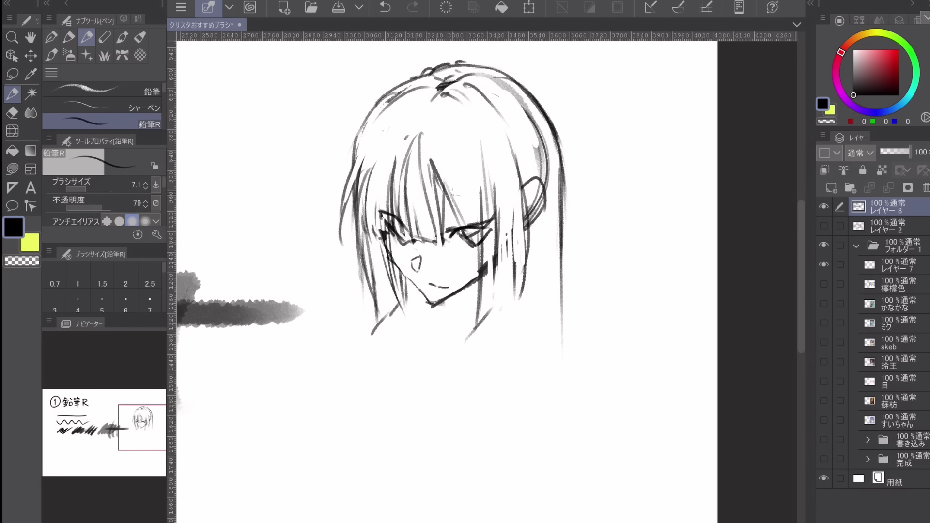
Undo the latest strokes and redraw the cheek line below the left eye
click(385, 8)
click(385, 8)
click(385, 7)
drag(386, 241, 395, 263)
Extend the outer lash lines of both eyes and draw a small outlined nose above the mouth
scroll(426, 201, up, 3)
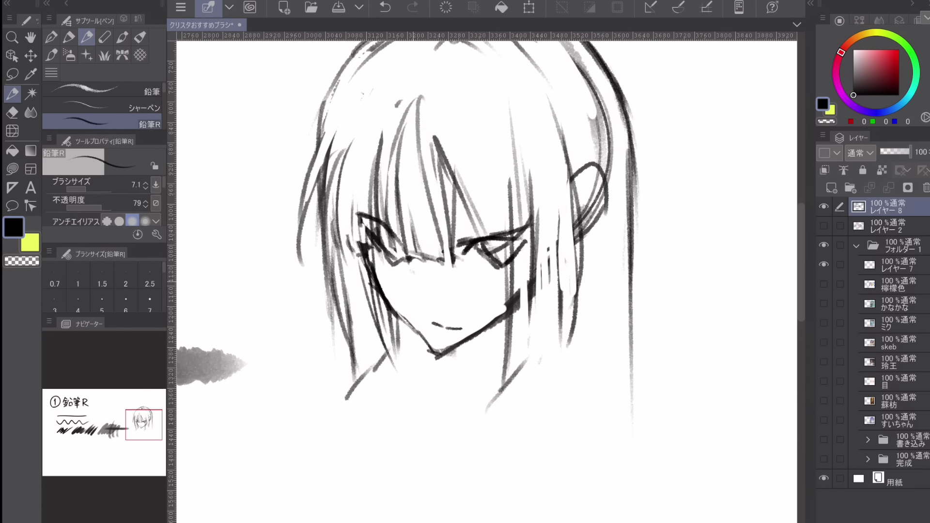
drag(337, 213, 360, 220)
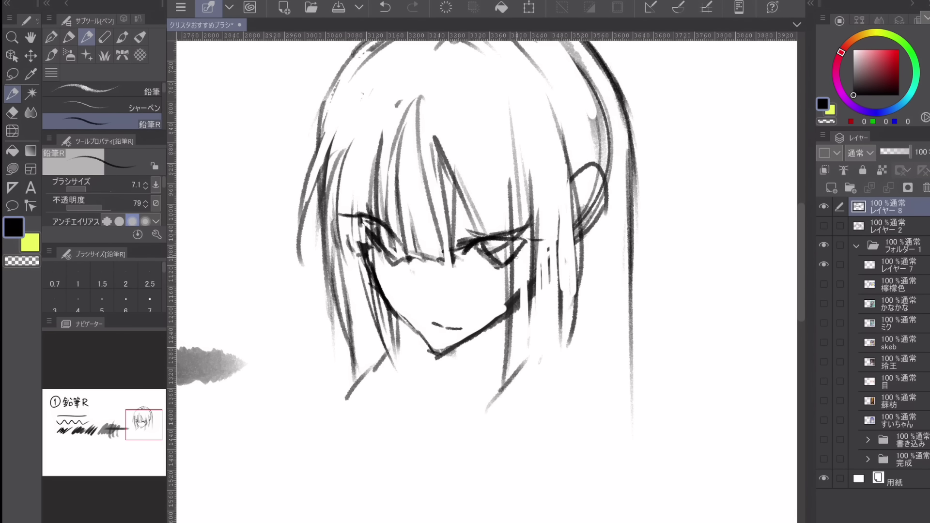
drag(424, 291, 426, 302)
scroll(438, 293, down, 7)
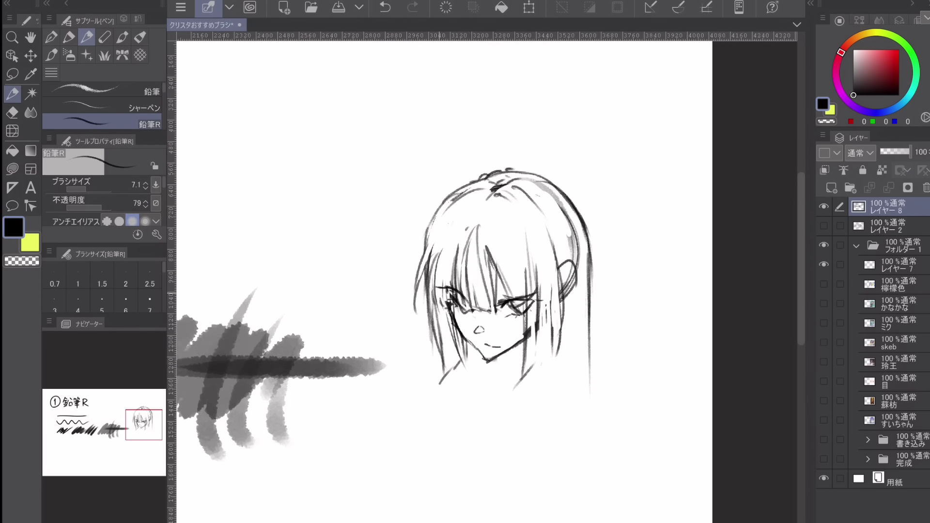
Draw long hair strands hanging down behind the ear to well below the chin
scroll(604, 292, up, 6)
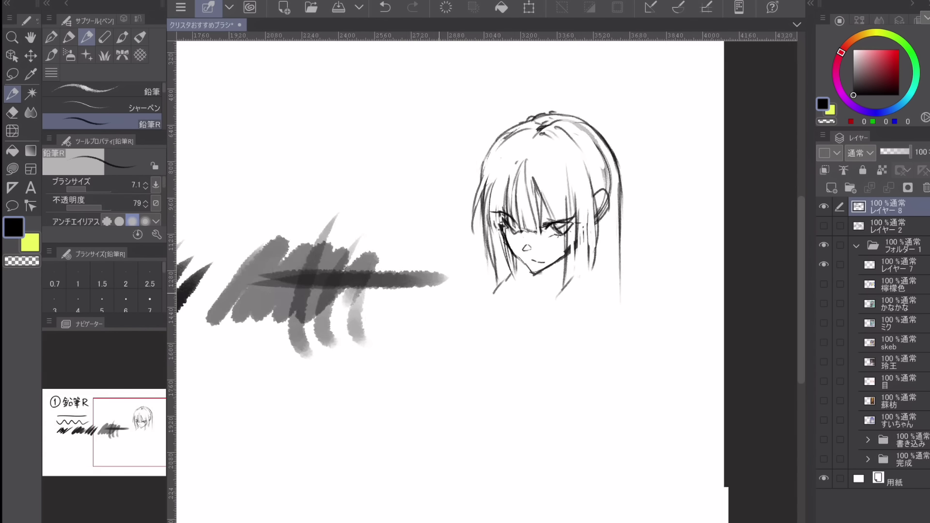
drag(571, 295, 574, 389)
drag(570, 325, 559, 453)
drag(577, 313, 585, 472)
drag(600, 266, 609, 411)
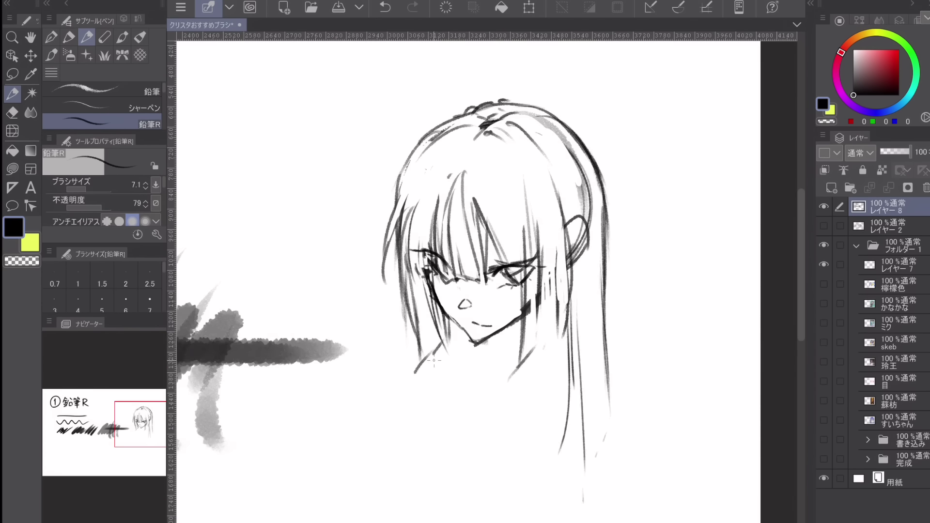
Draw long hair strands below the left side of the face and shorter strands beside the right cheek
drag(418, 345, 425, 424)
drag(423, 350, 430, 455)
drag(552, 299, 558, 368)
drag(544, 330, 519, 363)
drag(553, 274, 545, 345)
drag(569, 279, 567, 332)
Paint over the outer left side strand in white, and redraw it longer in black
key(c)
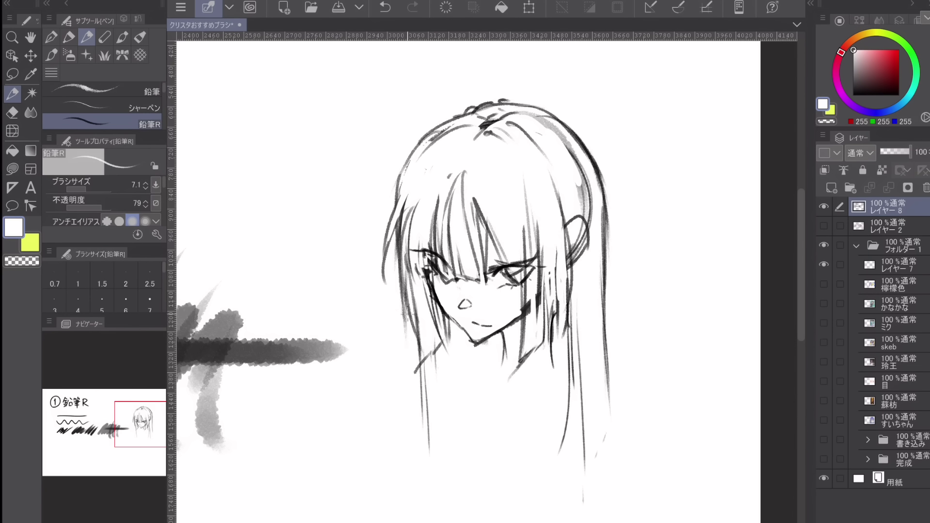
drag(406, 288, 402, 339)
key(c)
drag(406, 282, 396, 358)
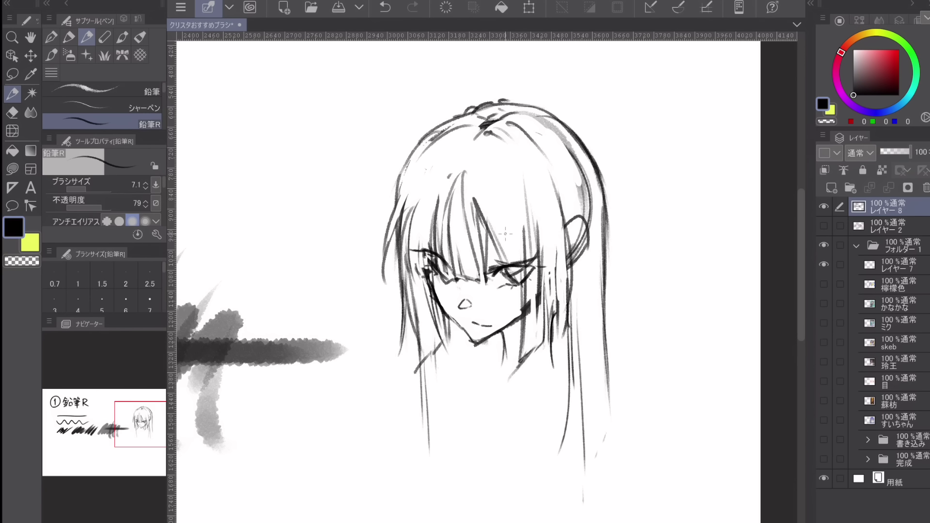
Draw eyebrow lines above both eyes and darken the eye details
scroll(500, 248, up, 2)
drag(485, 274, 518, 267)
mouse_move(391, 247)
mouse_down()
mouse_move(414, 257)
mouse_move(554, 255)
mouse_up()
scroll(614, 300, down, 1)
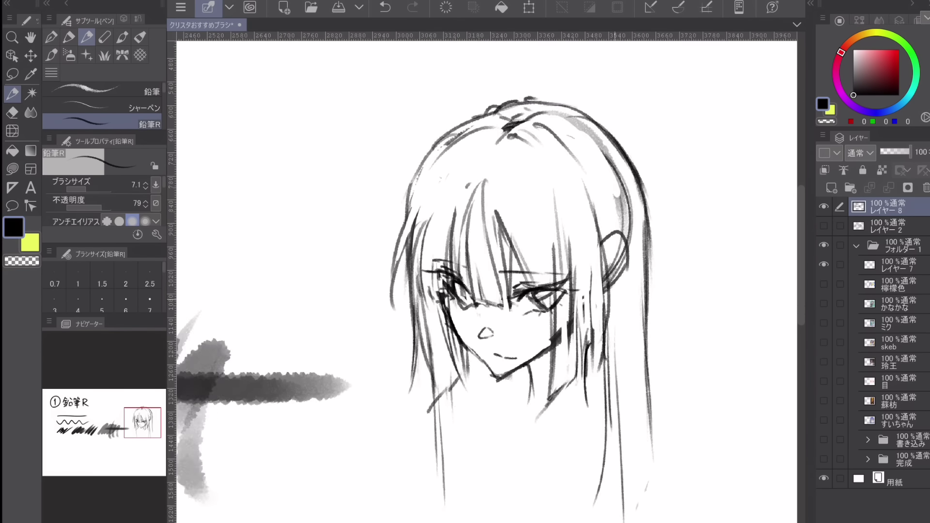
Hatch blush lines across the cheeks and nose, and add finishing strokes around the eyes
scroll(614, 300, up, 1)
mouse_move(614, 299)
mouse_down()
mouse_move(630, 226)
mouse_move(589, 238)
mouse_up()
mouse_move(485, 245)
mouse_down()
mouse_move(464, 267)
mouse_move(479, 275)
mouse_up()
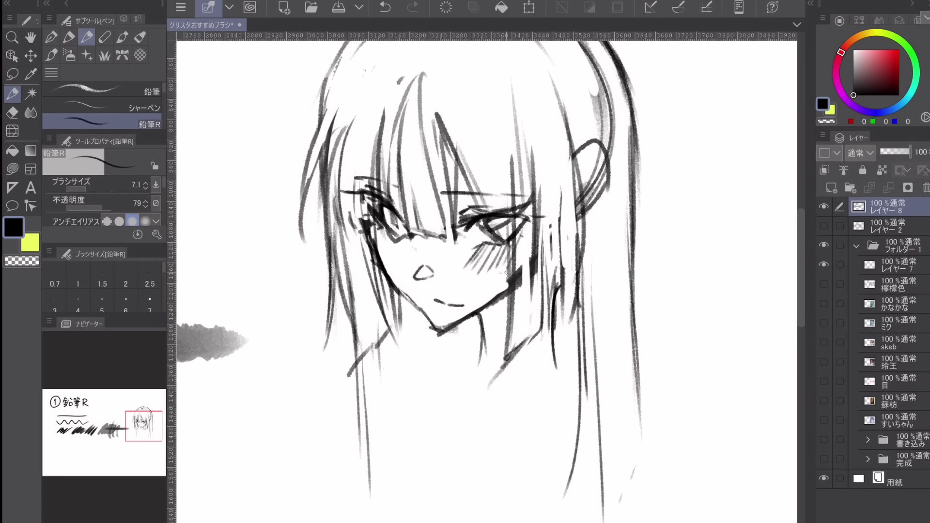
drag(527, 228, 516, 265)
mouse_move(378, 222)
mouse_down()
mouse_move(353, 250)
mouse_move(365, 264)
mouse_up()
mouse_move(406, 240)
mouse_down()
mouse_move(390, 262)
mouse_move(411, 251)
mouse_up()
drag(476, 245, 457, 267)
scroll(546, 332, down, 2)
scroll(671, 301, down, 4)
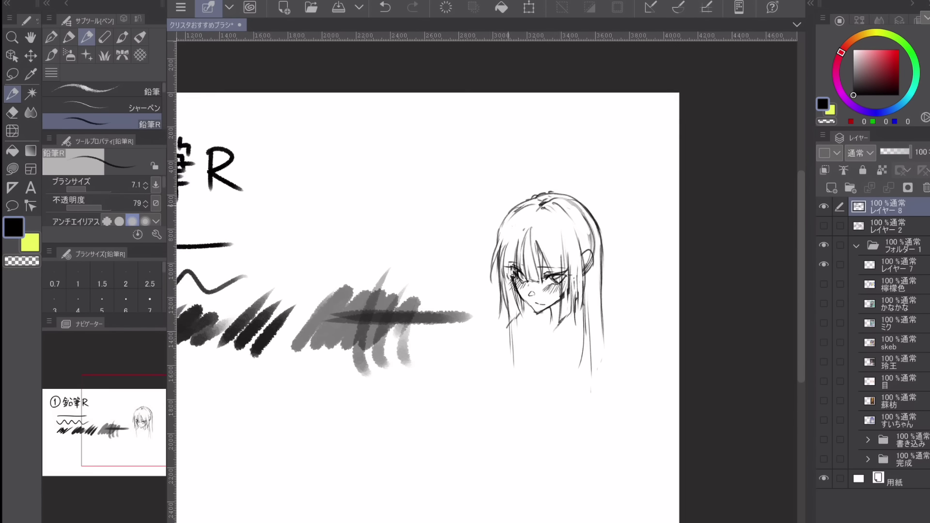
scroll(593, 344, up, 1)
scroll(395, 326, up, 1)
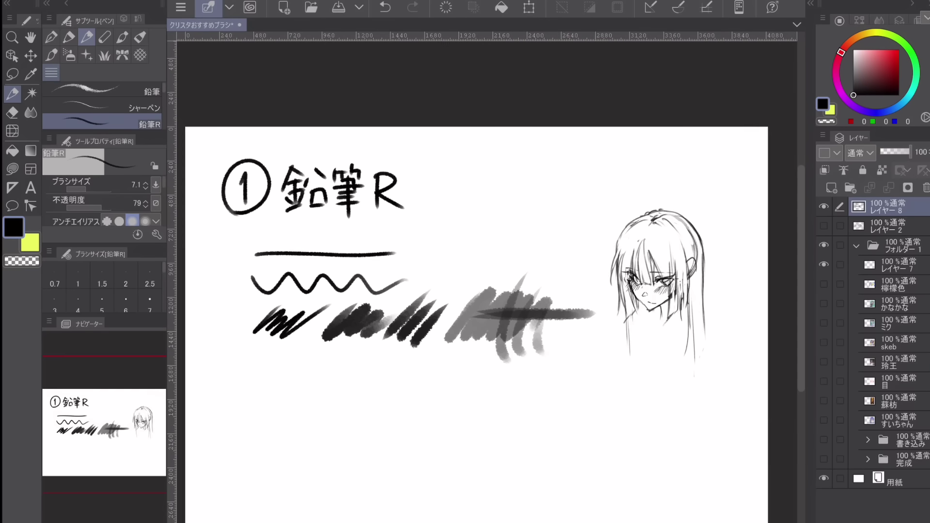
Undo the test squiggle on the empty layer and handwrite the heading's beginning, ②主線も水, with brush size 16.5
drag(881, 64, 868, 54)
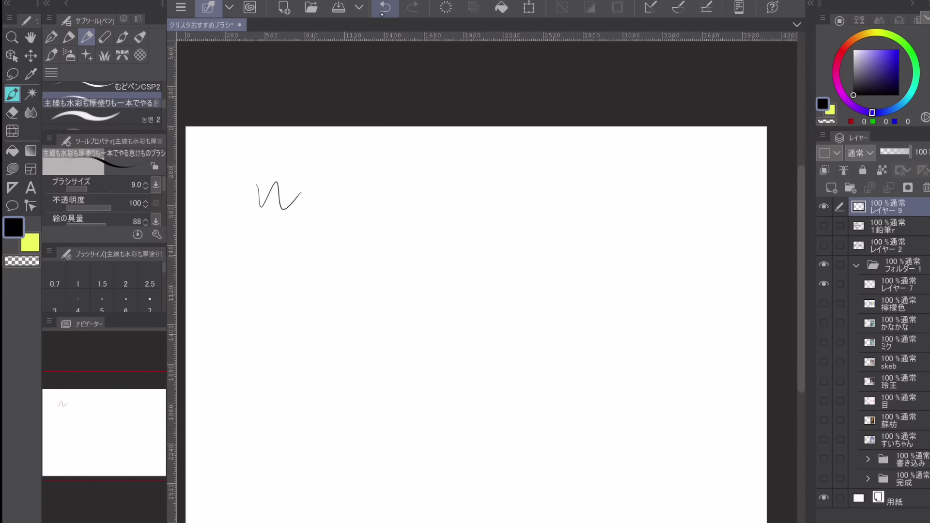
key(ctrl+z)
drag(239, 164, 286, 177)
drag(276, 169, 275, 196)
drag(270, 188, 286, 187)
drag(266, 196, 311, 196)
mouse_move(310, 165)
mouse_down()
mouse_move(319, 182)
mouse_move(313, 201)
mouse_up()
drag(305, 195, 324, 191)
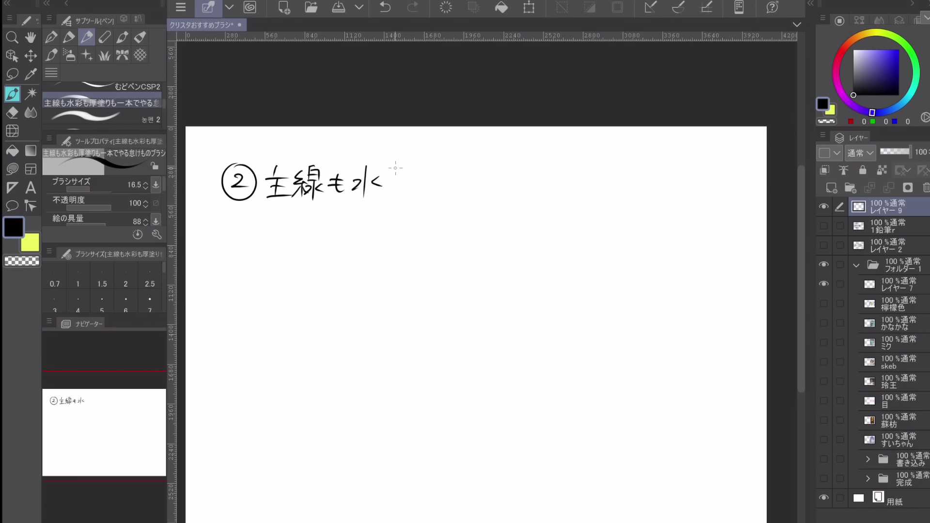
Complete the heading's first line by handwriting 彩も厚塗りも
drag(387, 170, 401, 168)
drag(384, 183, 402, 182)
mouse_move(393, 174)
mouse_down()
mouse_move(395, 196)
mouse_move(405, 178)
mouse_up()
drag(416, 180, 406, 190)
drag(421, 178, 435, 177)
mouse_move(425, 169)
mouse_down()
mouse_move(432, 179)
mouse_move(467, 164)
mouse_up()
drag(450, 169, 440, 195)
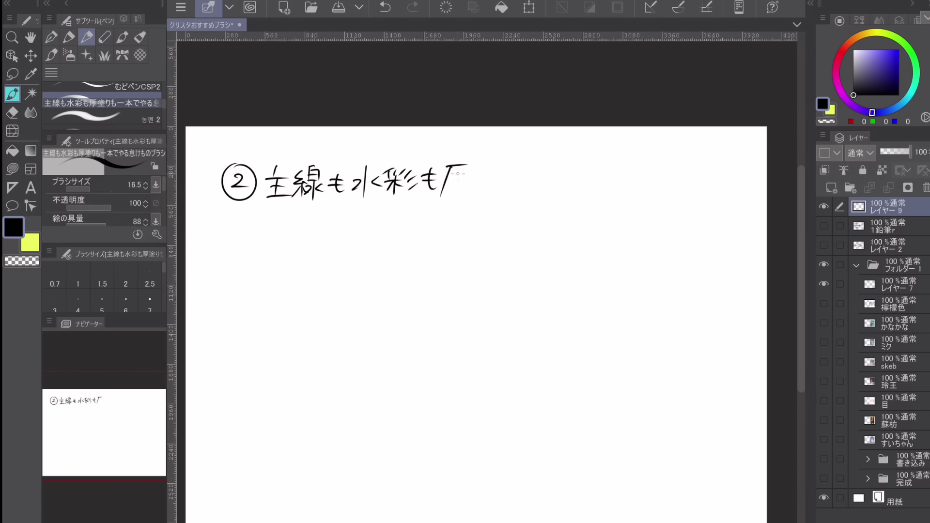
drag(472, 168, 476, 172)
drag(471, 184, 495, 175)
drag(484, 178, 500, 190)
mouse_move(513, 172)
mouse_down()
mouse_move(513, 190)
mouse_move(538, 175)
mouse_up()
drag(530, 168, 541, 177)
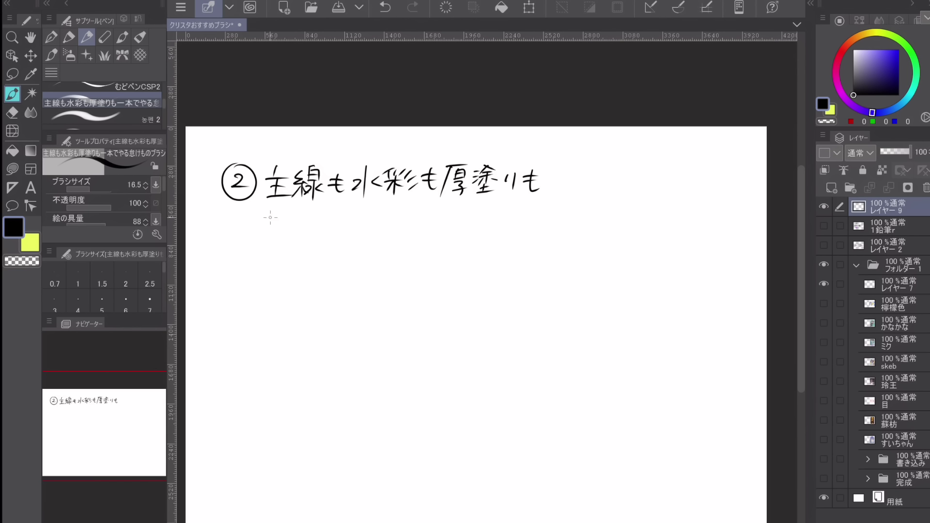
Handwrite 一本でやる怠けものブラシ as the heading's second line
drag(255, 226, 283, 224)
drag(286, 221, 308, 219)
mouse_move(296, 208)
mouse_down()
mouse_move(297, 246)
mouse_move(307, 231)
mouse_up()
mouse_move(314, 221)
mouse_down()
mouse_move(323, 242)
mouse_move(337, 222)
mouse_up()
drag(339, 223, 359, 221)
mouse_move(346, 213)
mouse_down()
mouse_move(351, 238)
mouse_move(382, 231)
mouse_up()
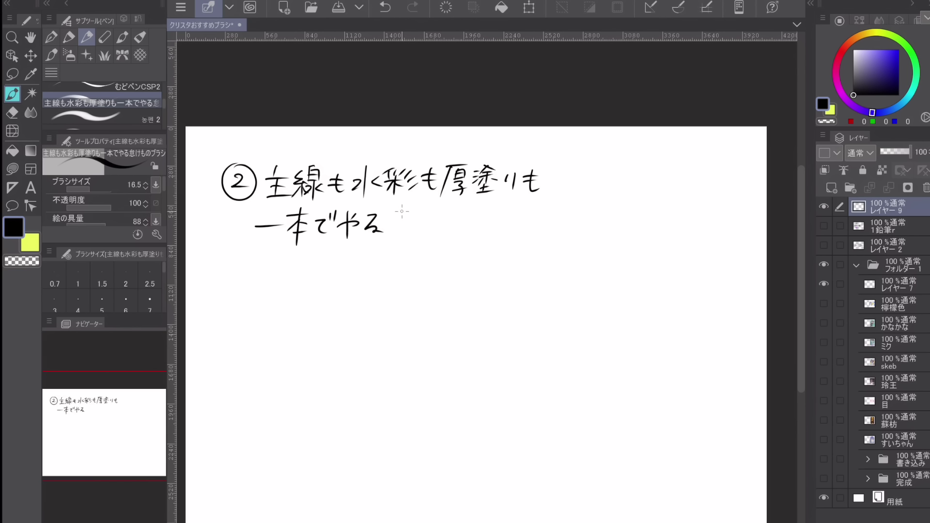
drag(442, 222, 453, 220)
drag(448, 214, 445, 236)
drag(460, 217, 462, 223)
drag(464, 222, 473, 234)
drag(467, 215, 468, 219)
drag(471, 214, 471, 218)
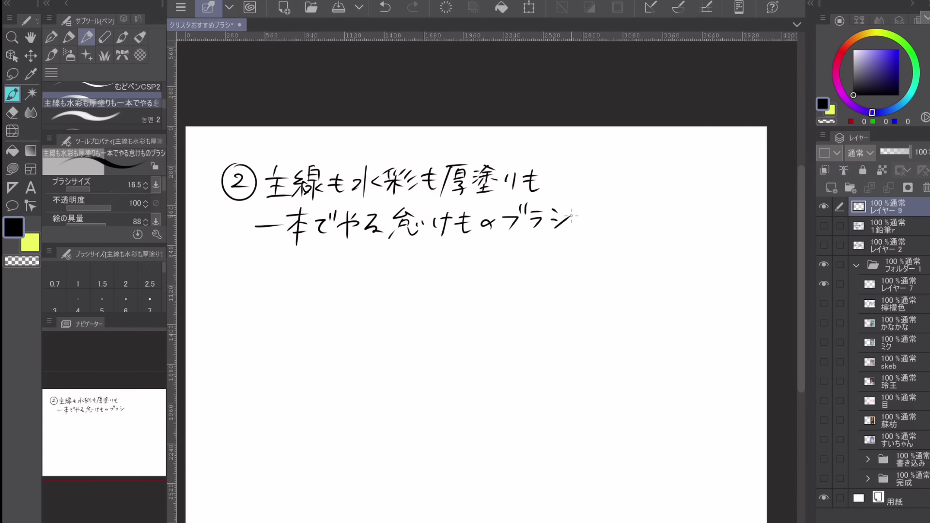
Enlarge the brush to 51.6 and paint black zigzags and a line of varying thickness under the heading
ctrl+alt+drag(470, 298, 487, 297)
drag(275, 283, 328, 286)
mouse_move(334, 285)
mouse_down()
mouse_move(474, 274)
mouse_move(377, 299)
mouse_move(528, 303)
mouse_move(651, 288)
mouse_up()
Paint a blue-purple patch under the zigzags and overlap it with a dark colour to show the blending
click(875, 63)
mouse_move(249, 345)
mouse_down()
mouse_move(245, 369)
mouse_move(271, 350)
mouse_move(312, 353)
mouse_move(308, 362)
mouse_up()
alt+click(406, 302)
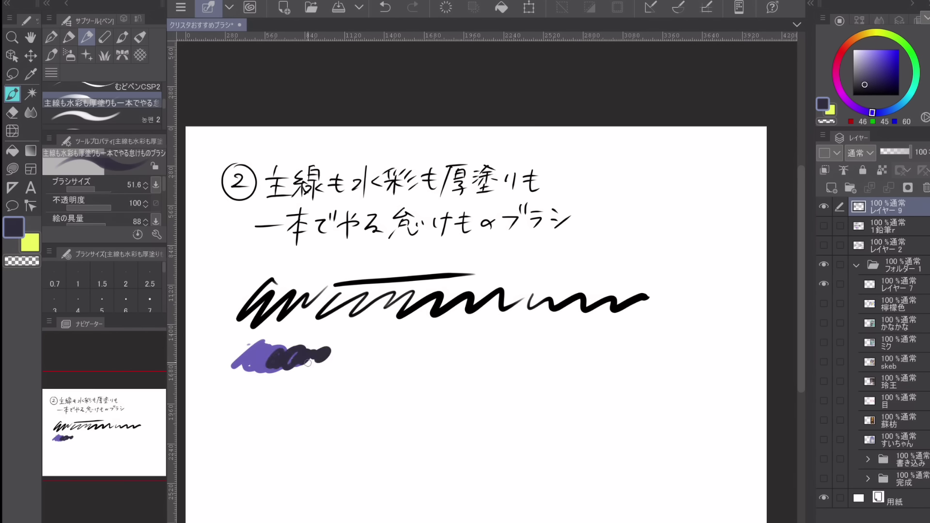
Paint a row of large overlapping grey and magenta-purple swatches at brush size 161.9, using reduced and then 100 opacity
click(99, 189)
mouse_move(357, 341)
mouse_down()
mouse_move(376, 357)
mouse_move(505, 358)
mouse_move(484, 367)
mouse_move(578, 347)
mouse_move(620, 374)
mouse_up()
click(94, 208)
click(838, 86)
click(872, 69)
click(110, 207)
scroll(614, 371, up, 6)
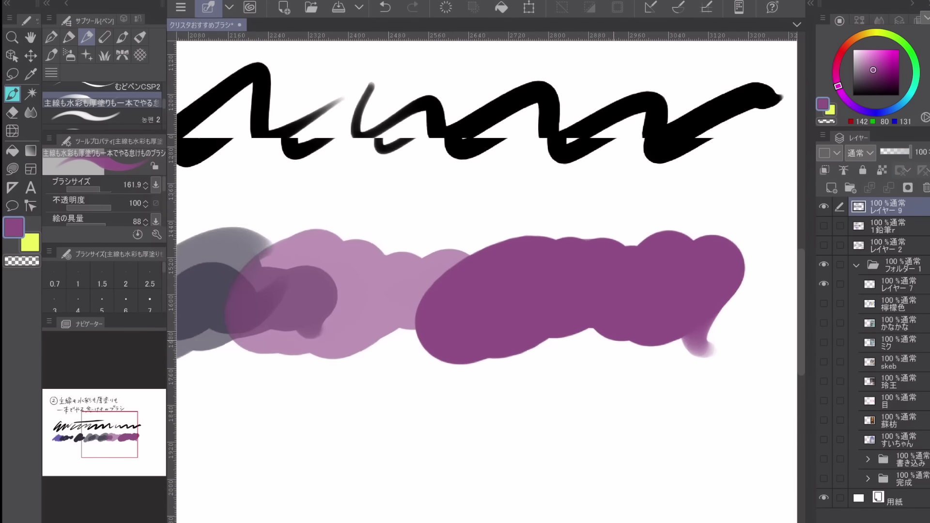
drag(344, 424, 596, 436)
scroll(568, 504, down, 6)
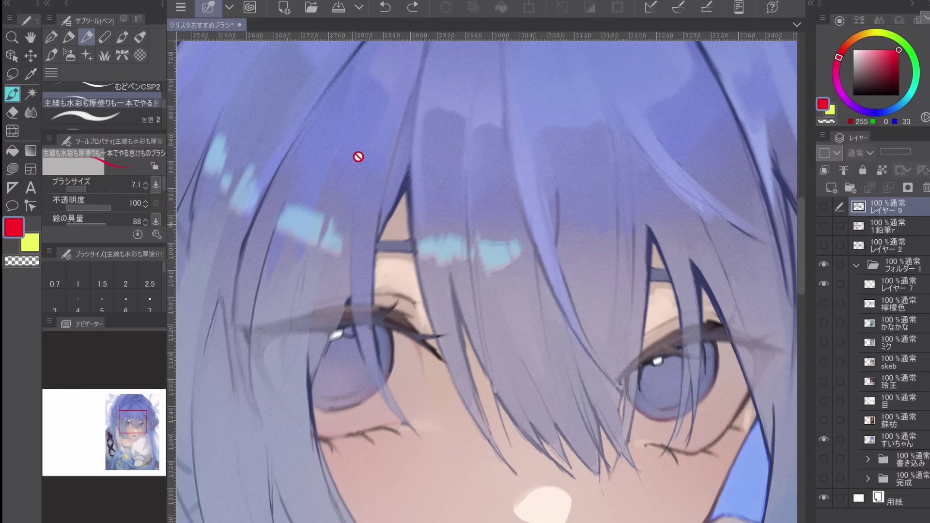
Add a new layer over the blue-haired illustration and draw red circles around the bangs above both eyes
click(831, 188)
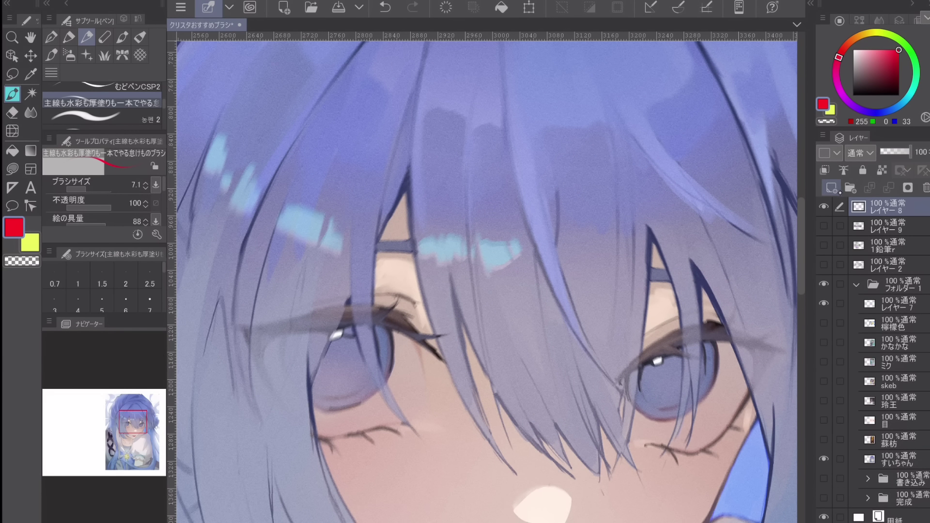
mouse_move(348, 309)
mouse_down()
mouse_move(496, 237)
mouse_move(316, 299)
mouse_up()
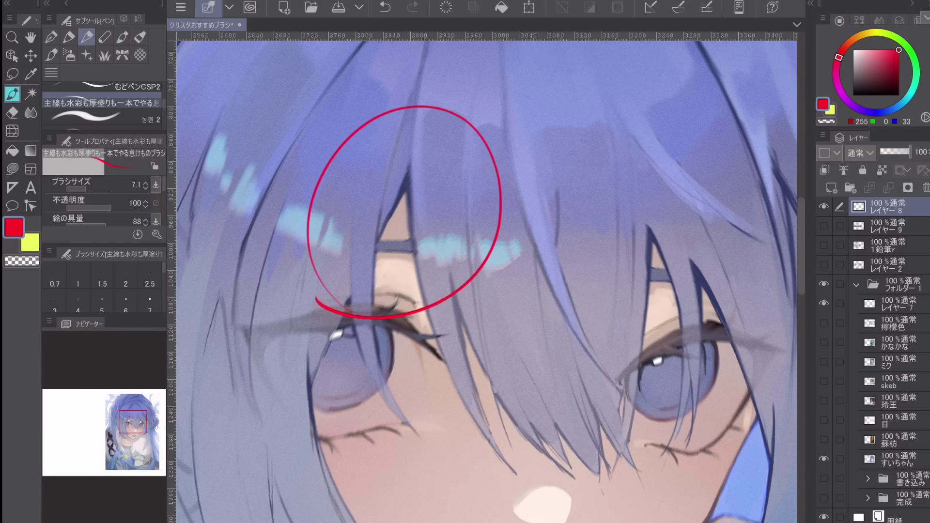
drag(533, 291, 399, 282)
mouse_move(517, 310)
mouse_down()
mouse_move(633, 273)
mouse_move(505, 306)
mouse_up()
scroll(523, 266, down, 2)
scroll(523, 267, up, 3)
drag(523, 397, 523, 164)
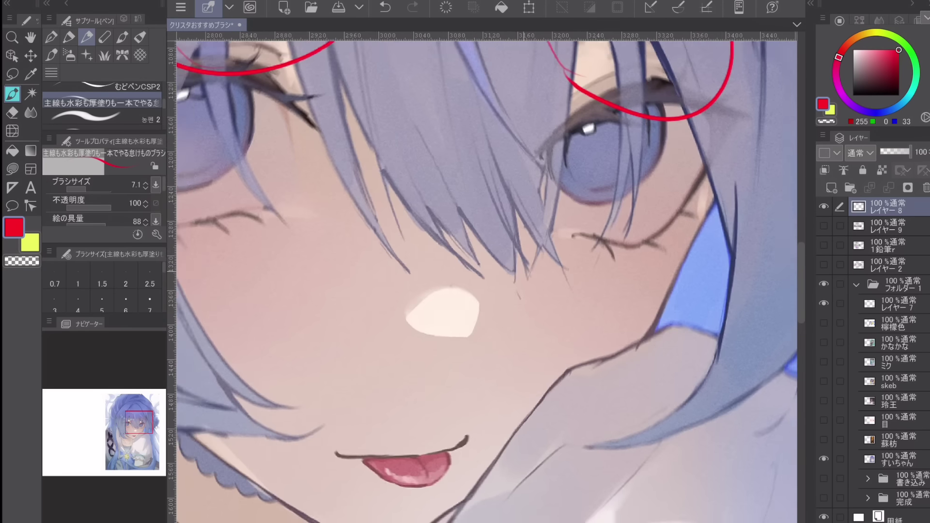
Draw red circles around the mouth and chin area and around the dark hair strand on the crown
drag(484, 310, 537, 233)
scroll(487, 282, down, 1)
mouse_move(370, 477)
mouse_down()
mouse_move(548, 477)
mouse_move(315, 458)
mouse_up()
scroll(554, 262, down, 4)
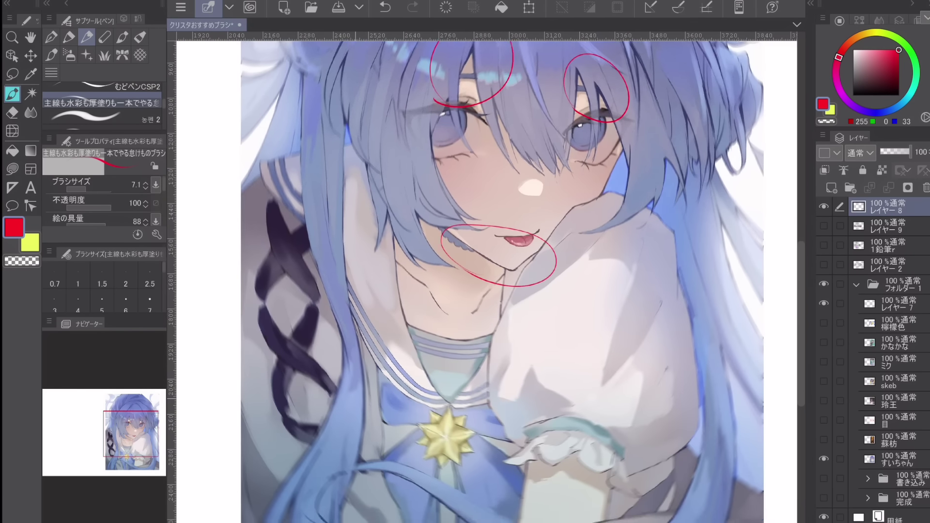
scroll(487, 282, up, 3)
drag(484, 145, 467, 438)
mouse_move(326, 327)
mouse_down()
mouse_move(407, 122)
mouse_move(307, 345)
mouse_up()
scroll(521, 359, down, 1)
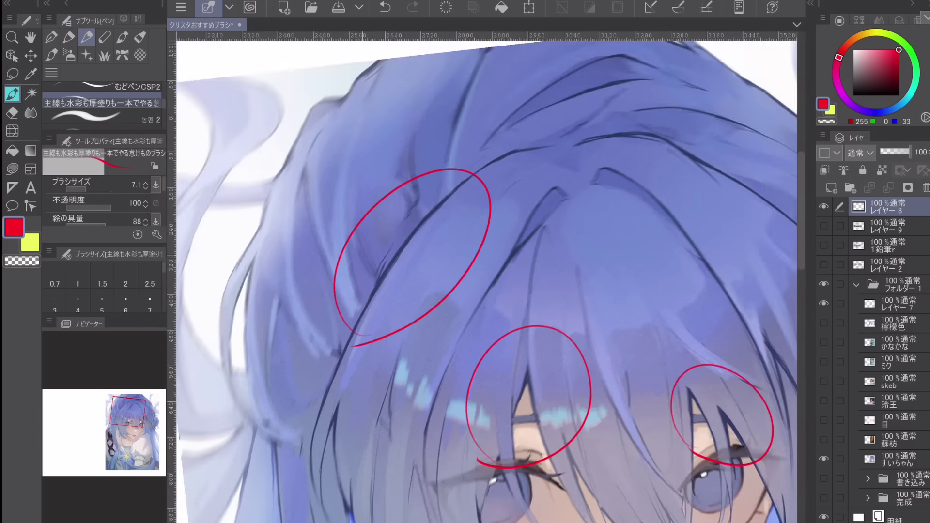
Circle the side hair bun in red and mark the shadow gap in the bangs above the eye with solid red strokes
scroll(523, 271, down, 3)
scroll(683, 295, up, 4)
mouse_move(525, 375)
mouse_down()
mouse_move(425, 296)
mouse_move(506, 385)
mouse_up()
scroll(561, 386, down, 1)
scroll(465, 425, up, 3)
mouse_move(372, 177)
mouse_down()
mouse_move(349, 137)
mouse_move(391, 210)
mouse_up()
drag(350, 143, 380, 191)
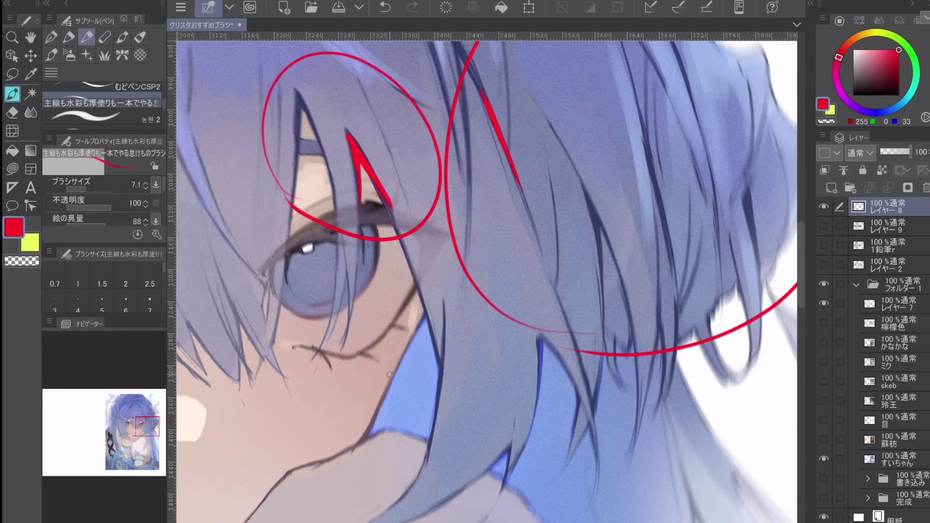
Trace the cheek edge beside the sleeve and the iris and highlight outline of the nearby eye in red
mouse_move(390, 374)
mouse_down()
mouse_move(364, 437)
mouse_move(406, 355)
mouse_up()
drag(416, 334, 425, 317)
scroll(600, 395, down, 3)
scroll(613, 343, up, 2)
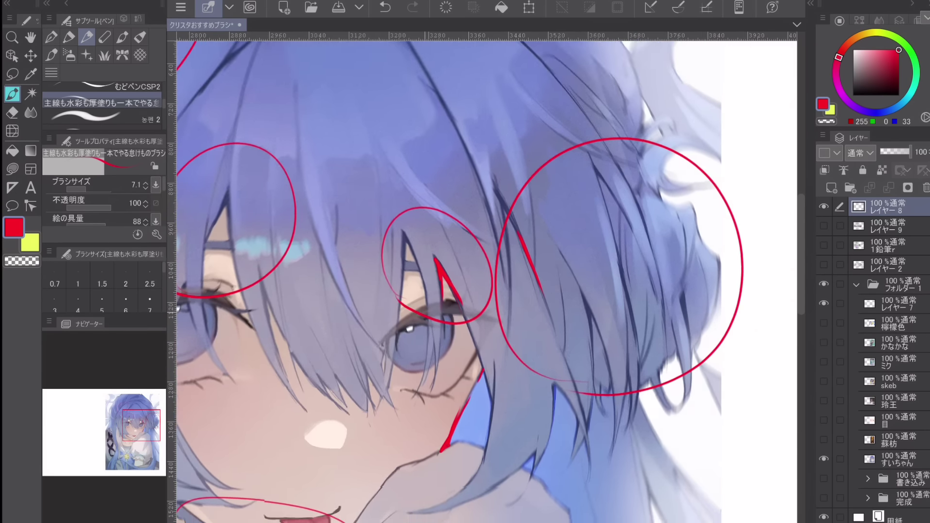
scroll(434, 387, up, 2)
drag(377, 277, 400, 268)
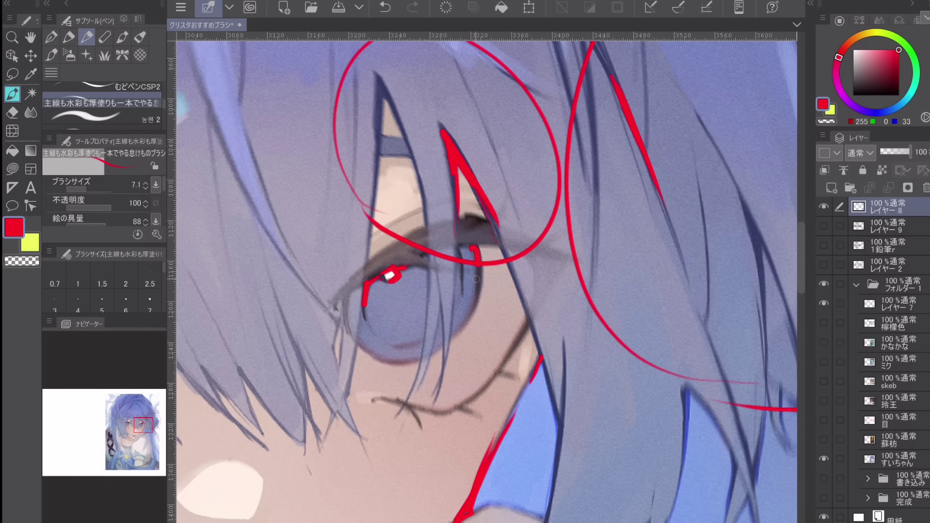
mouse_move(478, 266)
mouse_down()
mouse_move(467, 316)
mouse_move(459, 306)
mouse_up()
mouse_move(364, 346)
mouse_down()
mouse_move(401, 363)
mouse_move(425, 358)
mouse_up()
scroll(543, 334, down, 2)
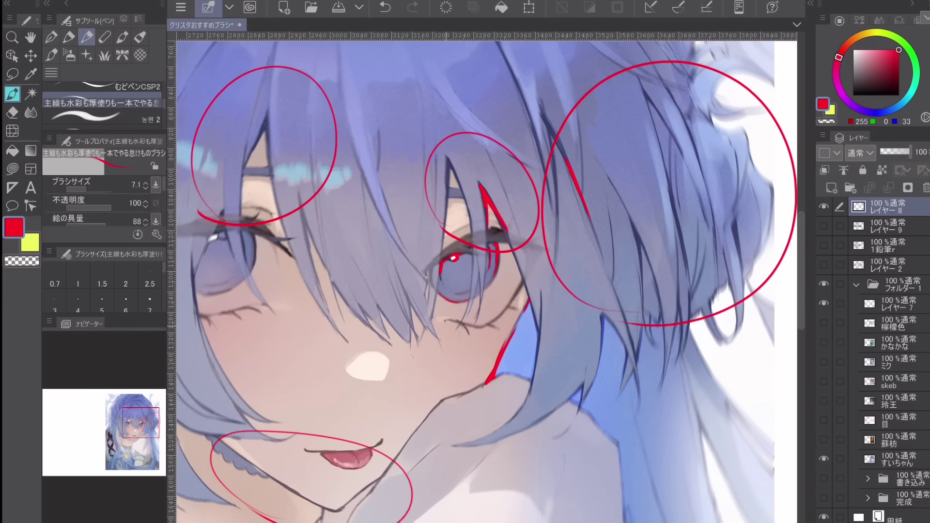
Erase all red marks over the blue-haired illustration with the 硬め eraser at size 1474.7
scroll(484, 276, down, 4)
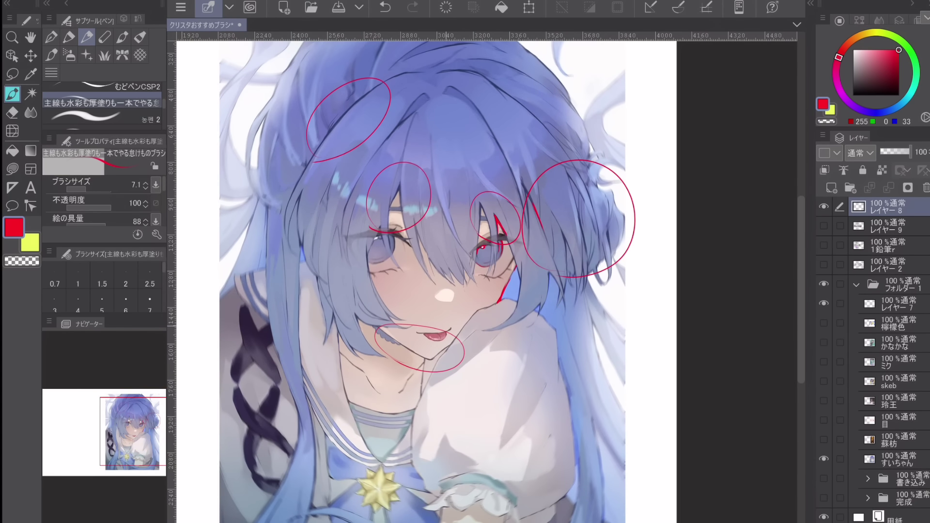
click(12, 112)
mouse_move(455, 196)
mouse_down()
mouse_move(385, 435)
mouse_move(618, 278)
mouse_up()
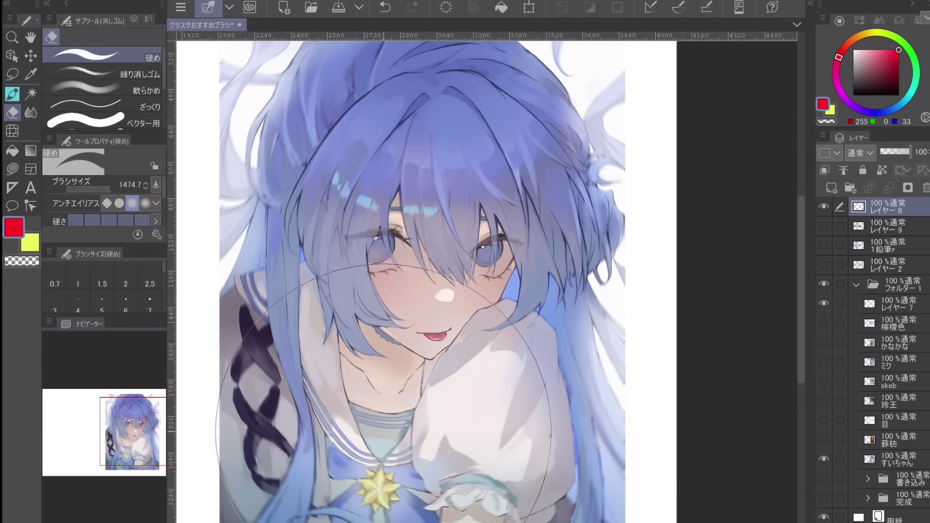
Return to the pen, hide the すいちゃん artwork layer and show the 蘇枋 artwork layer
key(p)
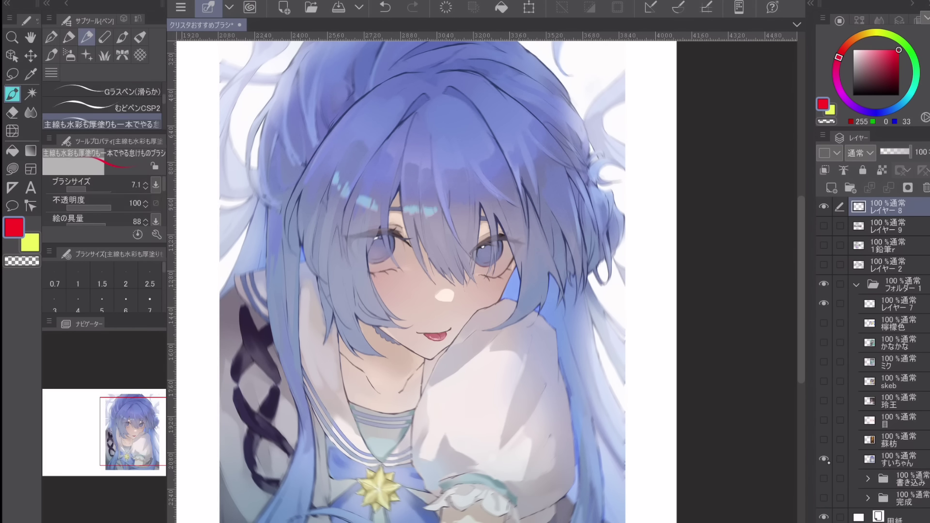
click(823, 458)
click(824, 439)
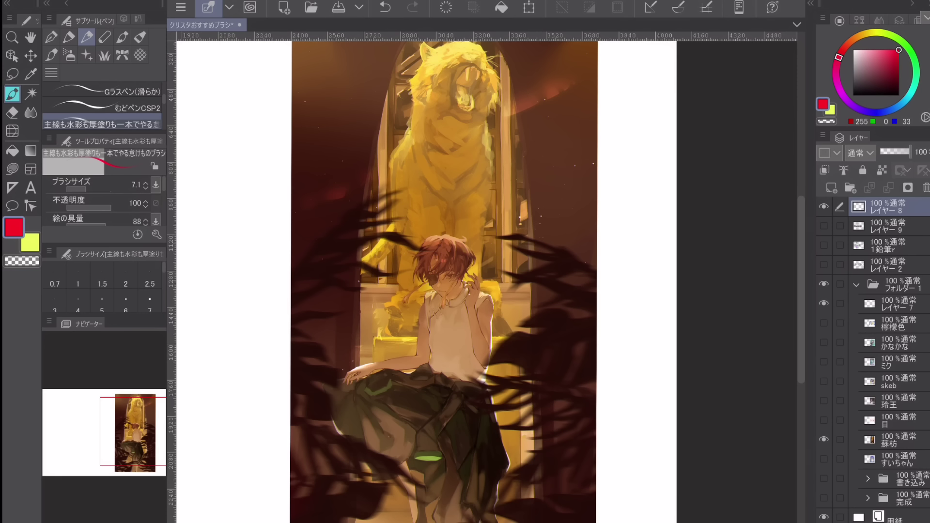
Trace the raised hand and wrist edges, the eye patch and jawline in red, and mark the bangs over the eye
scroll(465, 302, up, 6)
mouse_move(486, 182)
mouse_down()
mouse_move(498, 208)
mouse_move(481, 251)
mouse_up()
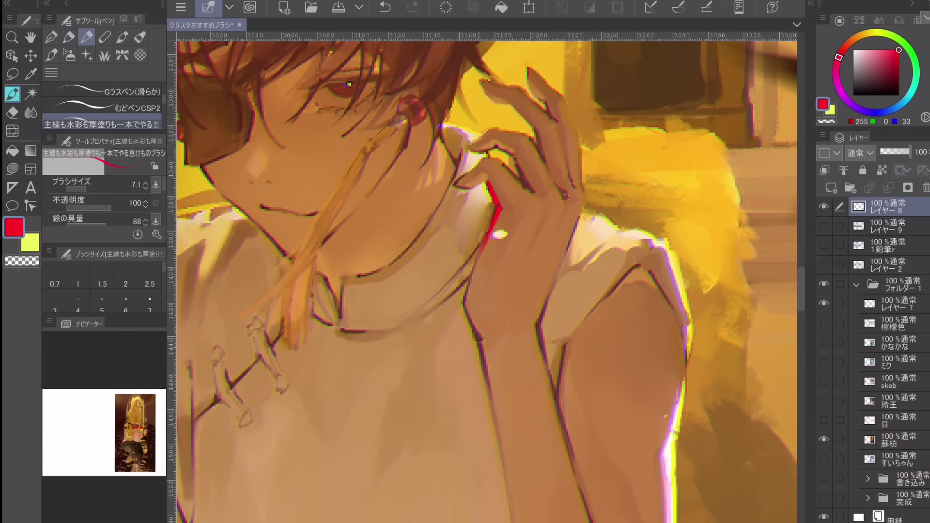
drag(465, 311, 483, 390)
drag(542, 311, 553, 391)
drag(185, 120, 436, 441)
drag(515, 217, 436, 303)
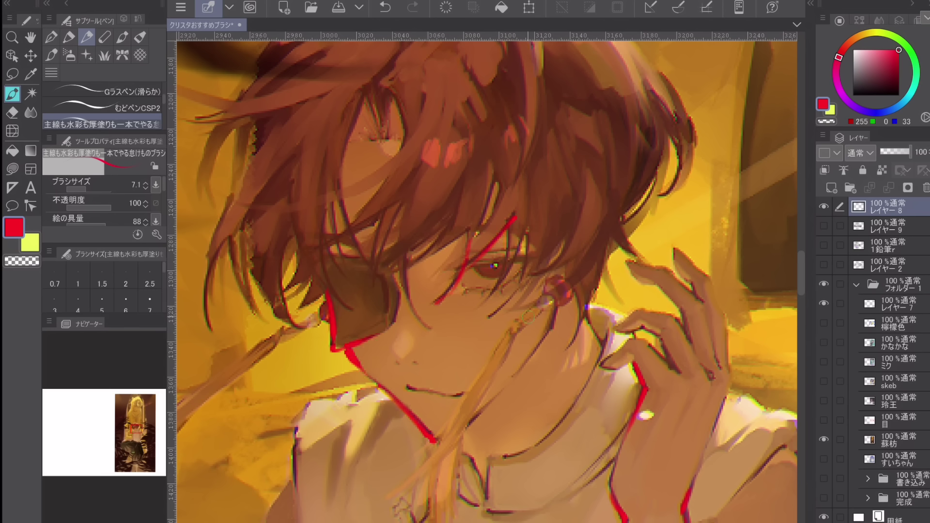
Trace the shoulder seam, the side edges of the white top and the raised forearm down to the elbow in red
drag(296, 427, 295, 514)
scroll(486, 281, down, 2)
drag(417, 489, 418, 183)
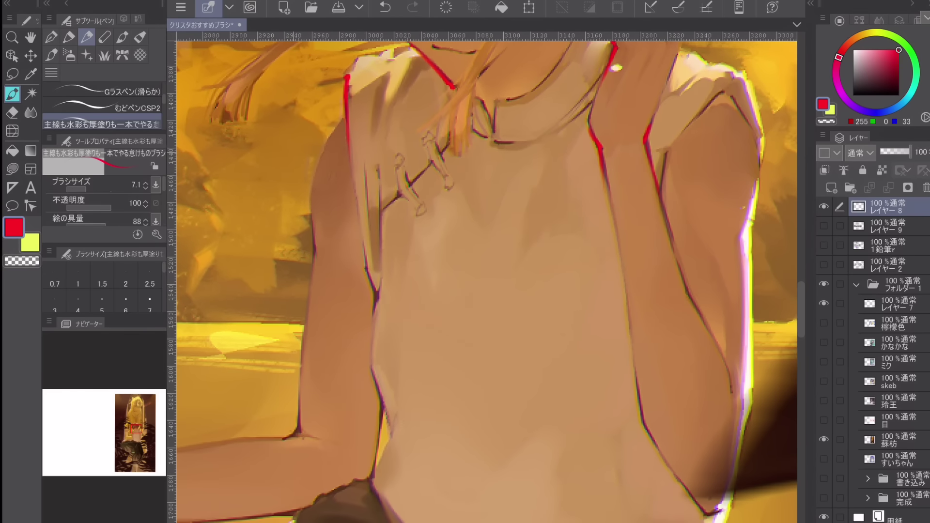
drag(364, 260, 388, 520)
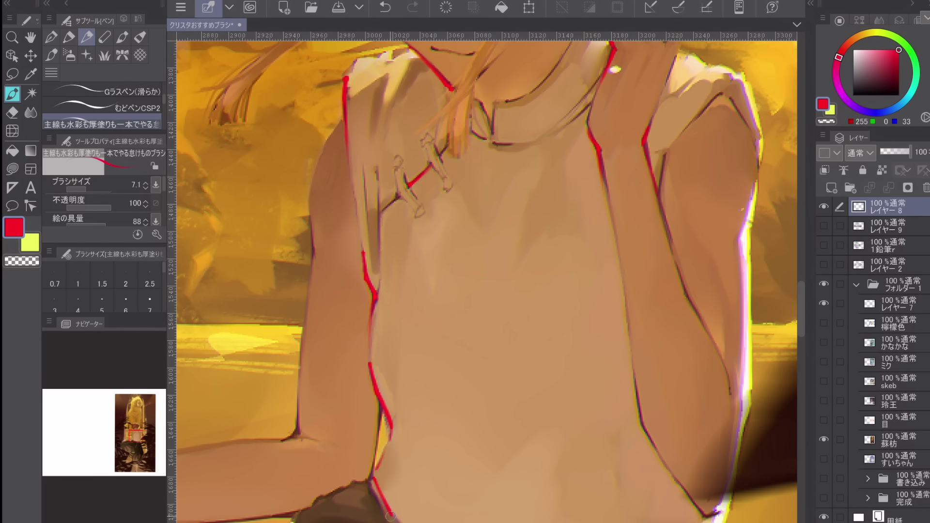
scroll(484, 290, down, 2)
drag(562, 297, 618, 427)
Trace the angular outline in the lower folds of the dark green garment in red
scroll(616, 392, down, 3)
drag(484, 339, 479, 277)
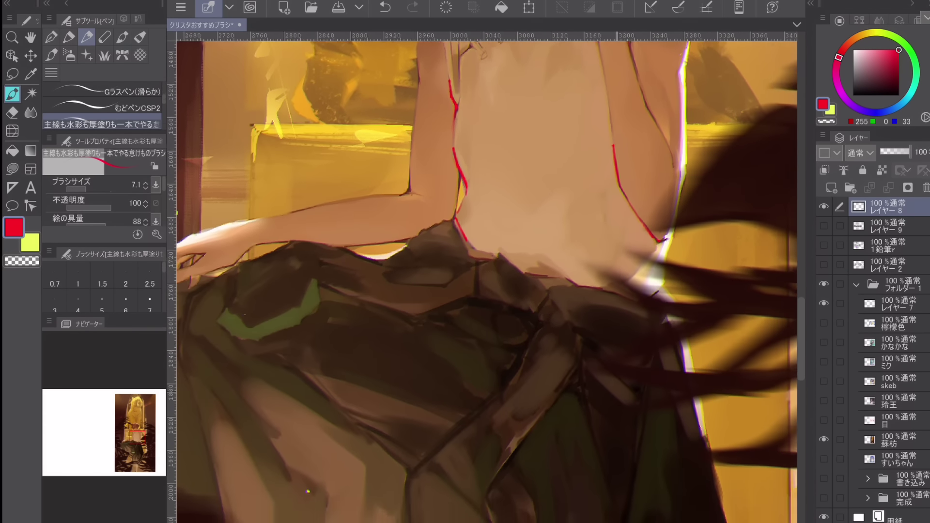
scroll(487, 280, up, 3)
drag(465, 484, 468, 80)
drag(487, 281, 506, 82)
scroll(486, 281, up, 1)
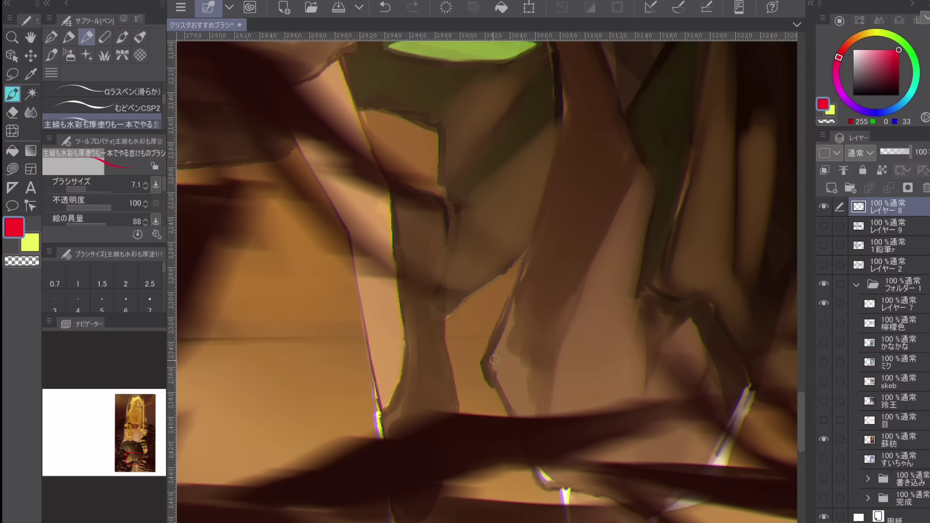
drag(494, 360, 517, 450)
scroll(504, 339, down, 5)
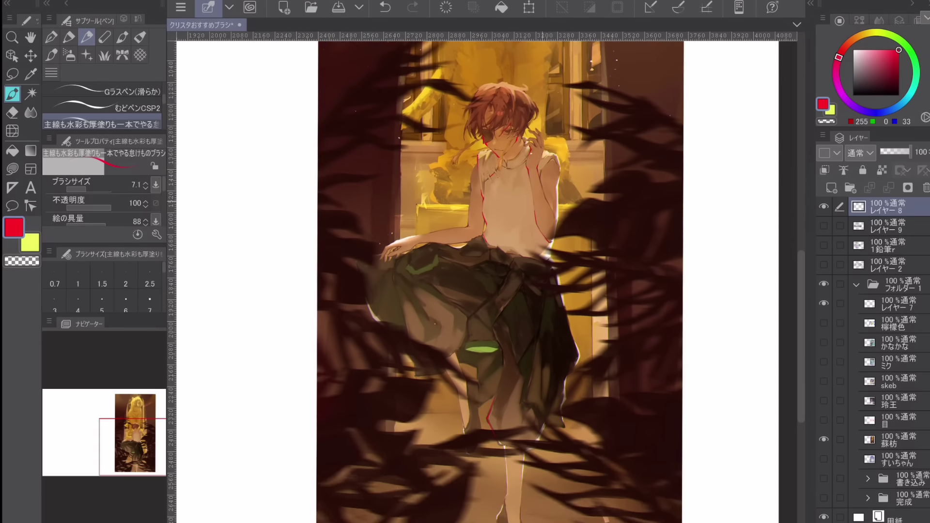
Erase all red marks over the golden lion illustration and hide the 蘇枋 artwork layer
scroll(543, 201, up, 4)
scroll(542, 201, down, 6)
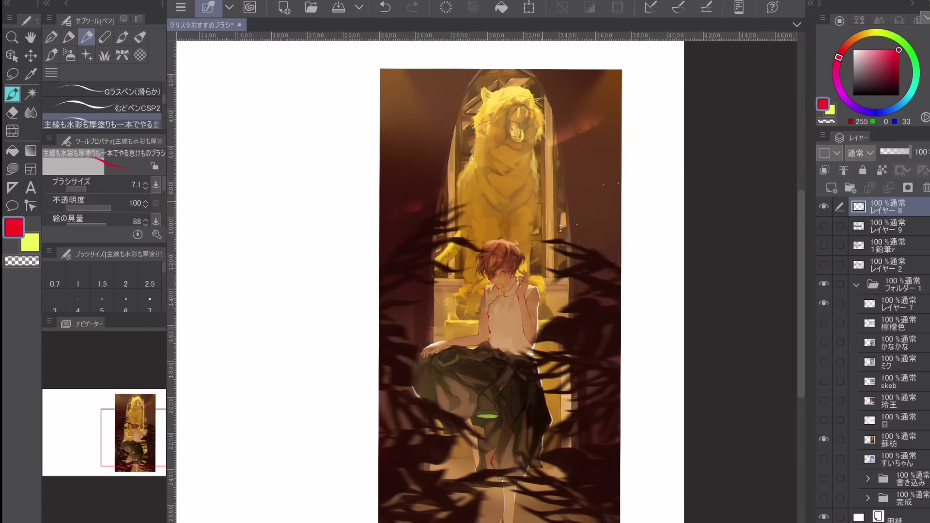
scroll(537, 317, up, 1)
key(e)
drag(531, 269, 545, 450)
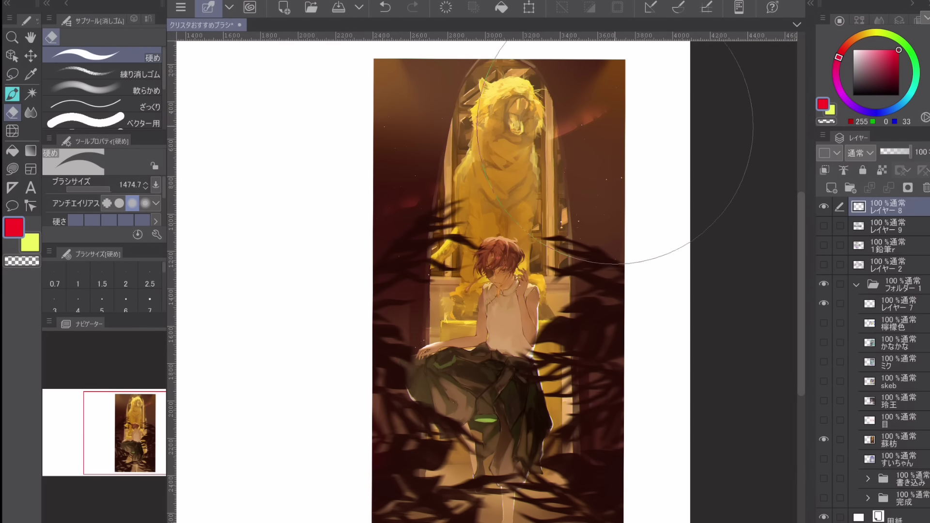
click(824, 440)
Handwrite the heading ③柔らかブラシ in black on レイヤー 9 with the 柔らか airbrush at size 14.1
click(886, 226)
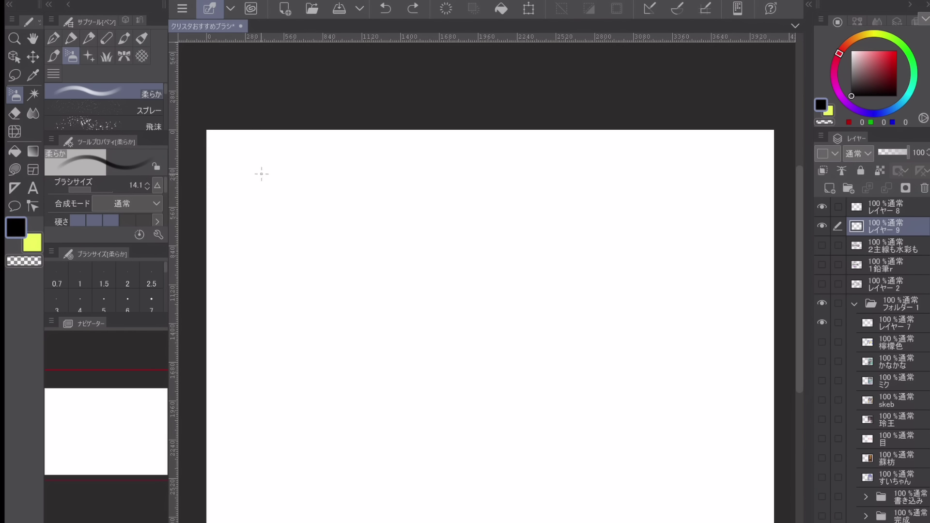
drag(255, 171, 264, 186)
drag(257, 158, 313, 177)
drag(307, 176, 306, 187)
drag(306, 177, 294, 187)
drag(289, 189, 320, 187)
drag(304, 185, 304, 205)
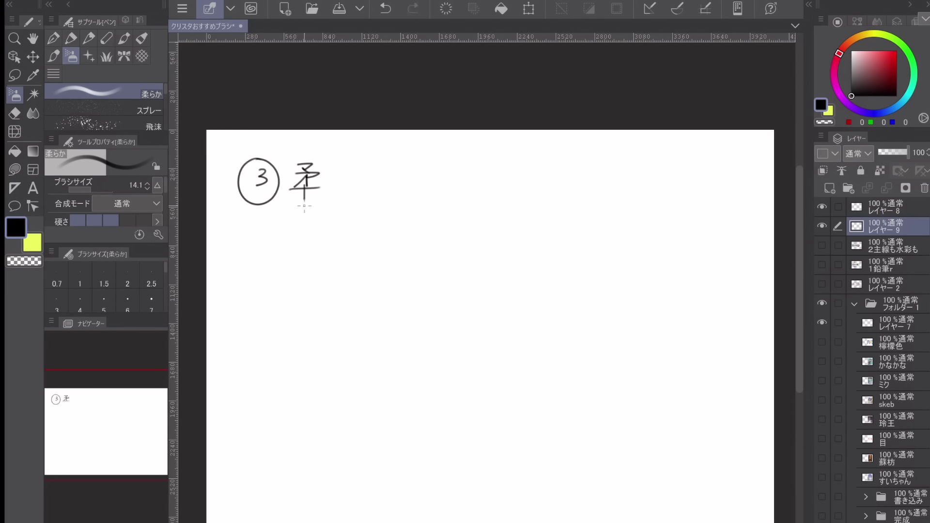
drag(384, 177, 390, 192)
drag(405, 163, 407, 170)
drag(410, 163, 421, 171)
drag(409, 178, 417, 191)
drag(433, 170, 437, 173)
drag(435, 176, 438, 179)
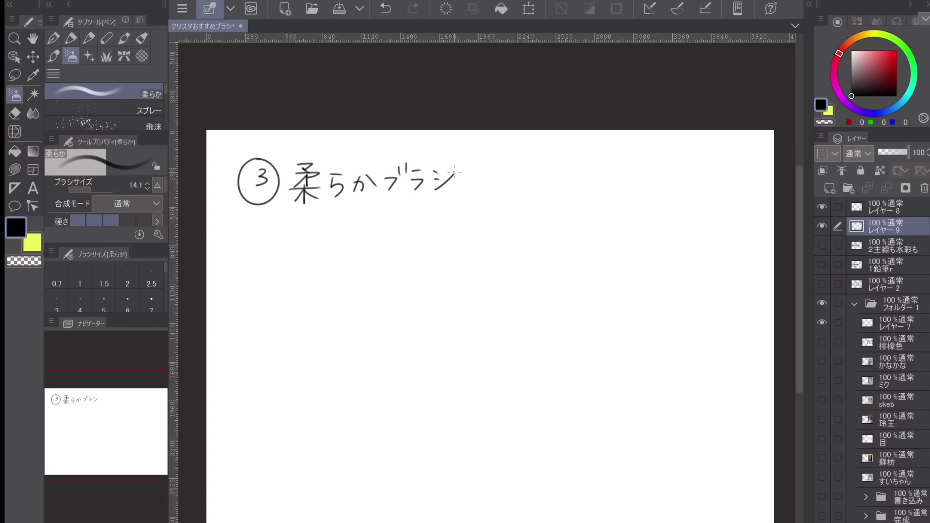
Paint a zigzag at brush size 26.0 under the heading, and larger soft zigzags including densities 20 and 89
drag(90, 189, 94, 189)
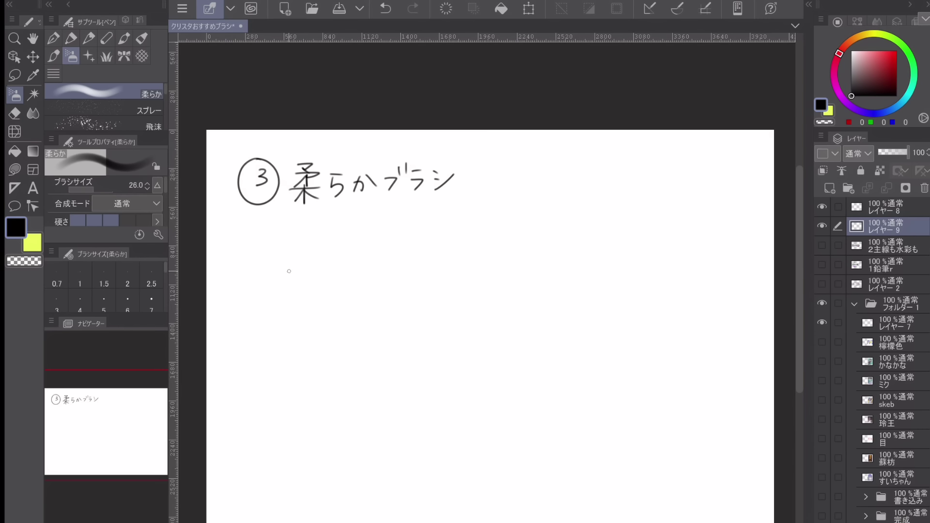
mouse_move(279, 240)
mouse_down()
mouse_move(366, 246)
mouse_move(373, 257)
mouse_up()
drag(94, 190, 99, 189)
mouse_move(387, 271)
mouse_down()
mouse_move(485, 261)
mouse_move(602, 229)
mouse_up()
scroll(107, 203, down, 2)
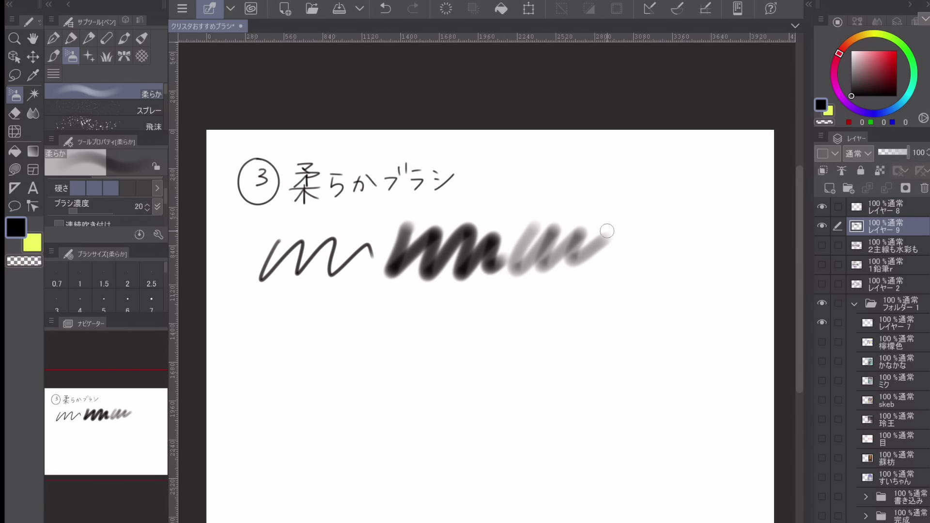
drag(605, 261, 730, 224)
Paint a large soft round pink patch under the zigzags using an enlarged brush and reduced density
click(867, 63)
drag(867, 63, 866, 51)
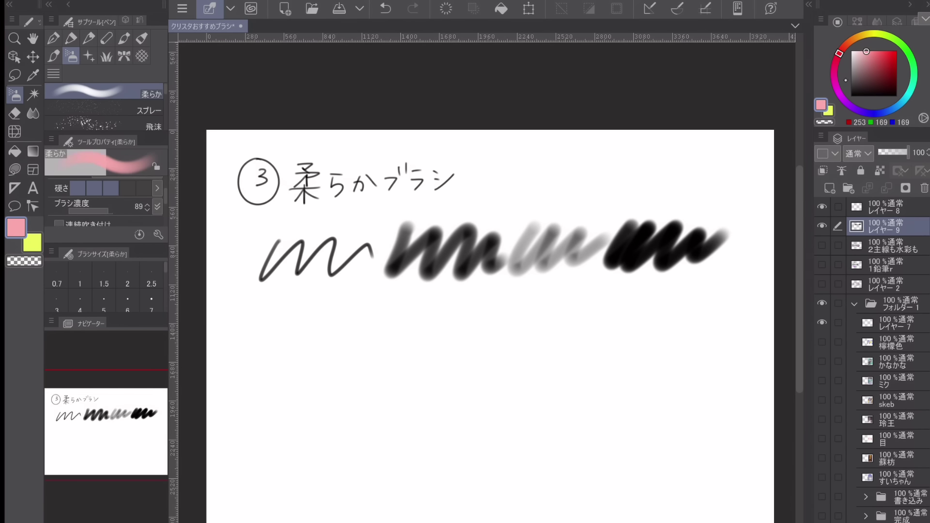
click(835, 86)
drag(108, 210, 92, 211)
drag(168, 186, 166, 187)
click(106, 189)
mouse_move(315, 319)
mouse_down()
mouse_move(332, 373)
mouse_move(310, 349)
mouse_up()
Overlap the pink patch with a soft light orange one, undoing the unwanted strokes
mouse_move(421, 339)
mouse_down()
mouse_move(457, 355)
mouse_move(438, 329)
mouse_move(439, 363)
mouse_up()
key(ctrl+z)
click(864, 83)
click(850, 41)
click(382, 8)
click(867, 55)
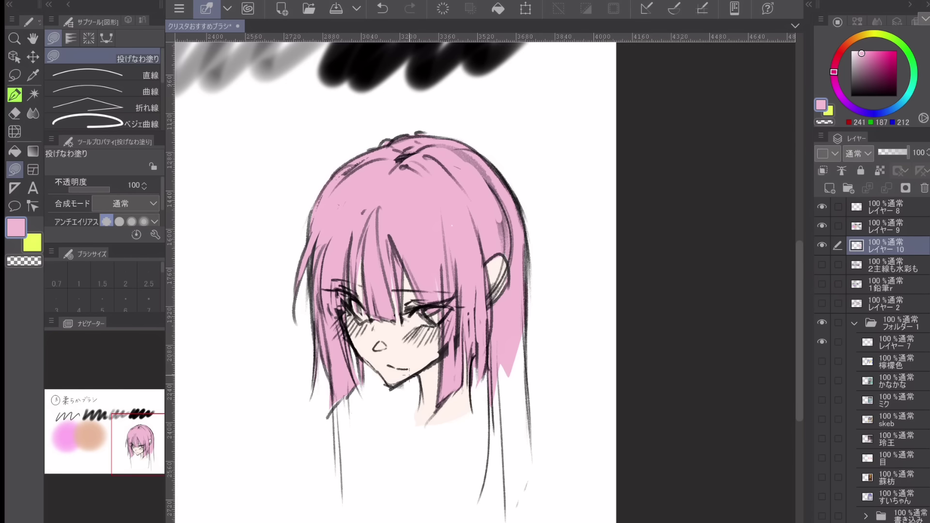
Lasso-fill the sketched character's long hair lengths on both sides of the neck with light pink
drag(489, 462, 503, 369)
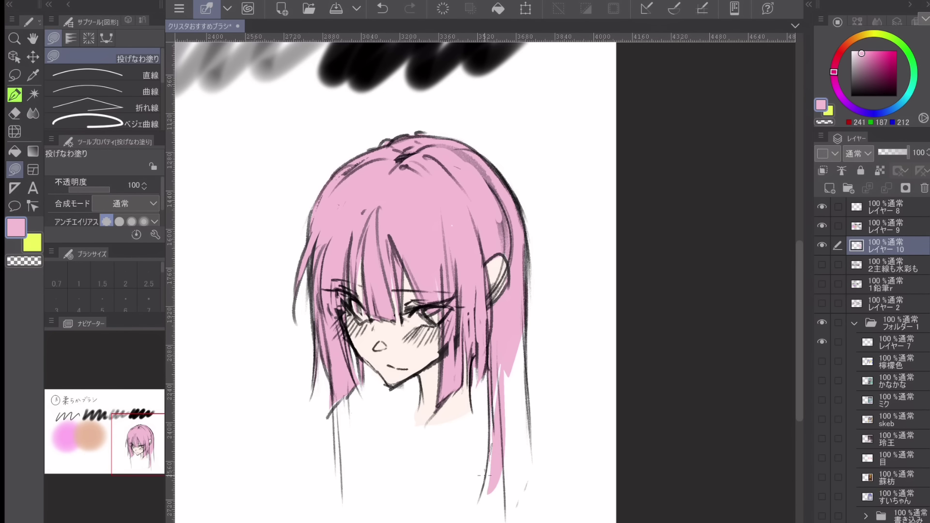
drag(491, 445, 495, 521)
mouse_move(500, 448)
mouse_down()
mouse_move(506, 521)
mouse_move(530, 472)
mouse_move(513, 361)
mouse_up()
drag(498, 402, 513, 364)
mouse_move(504, 405)
mouse_down()
mouse_move(533, 474)
mouse_move(531, 373)
mouse_up()
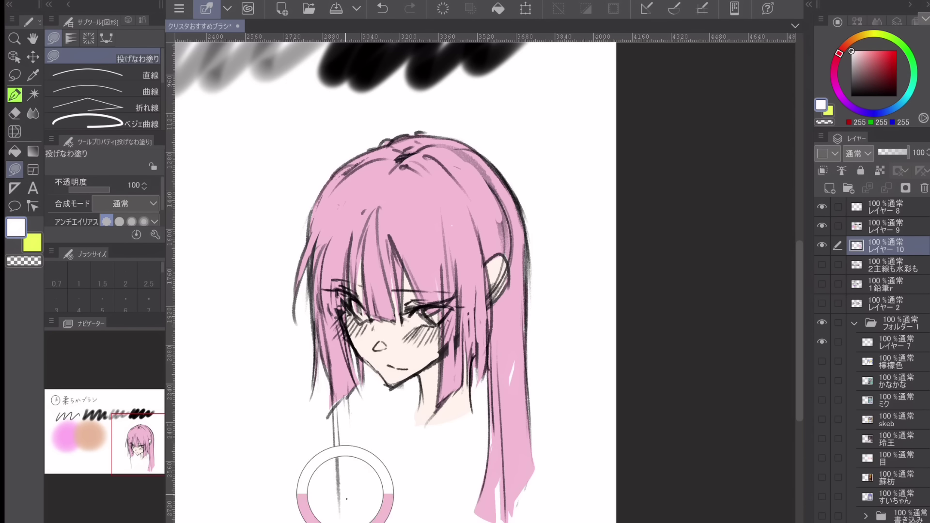
drag(414, 412, 388, 385)
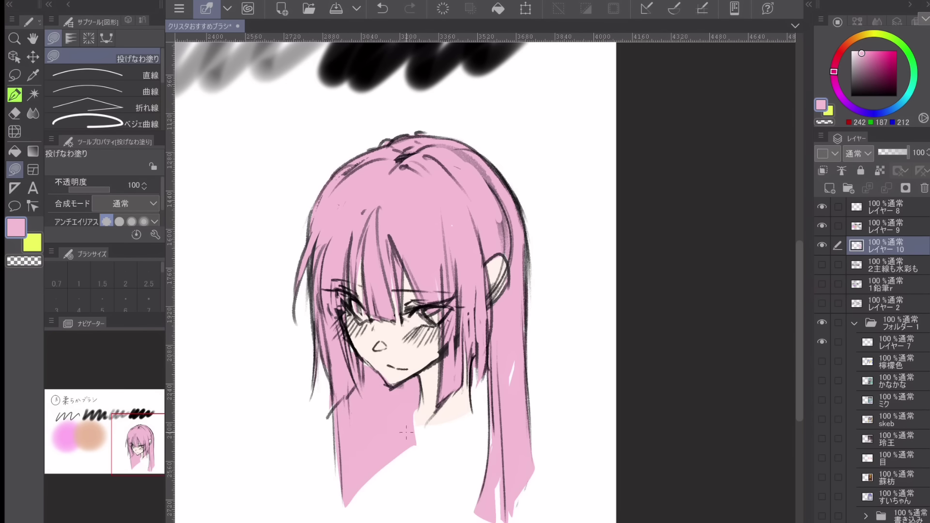
drag(469, 389, 488, 415)
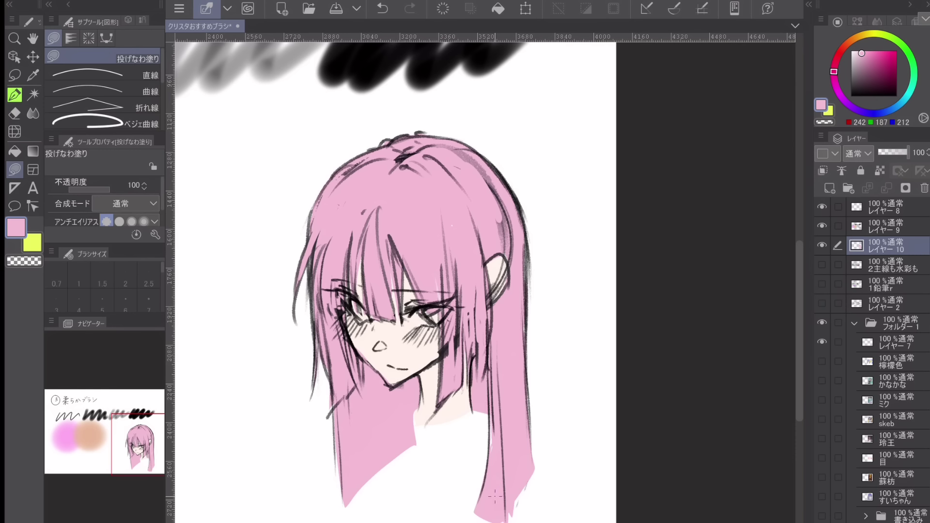
Airbrush pink blush (RGB 251, 181, 200) onto both cheeks on レイヤー 11 with the 柔らか brush at size 134.3
click(890, 67)
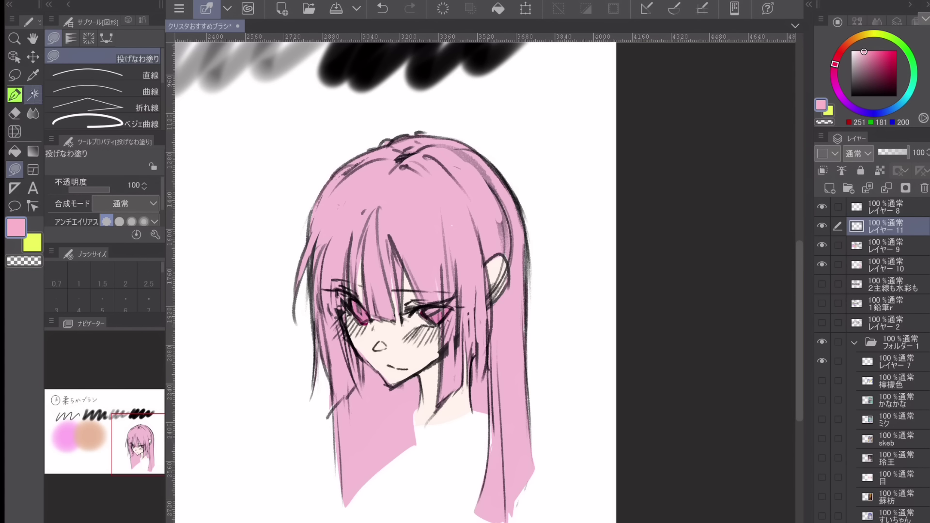
click(14, 95)
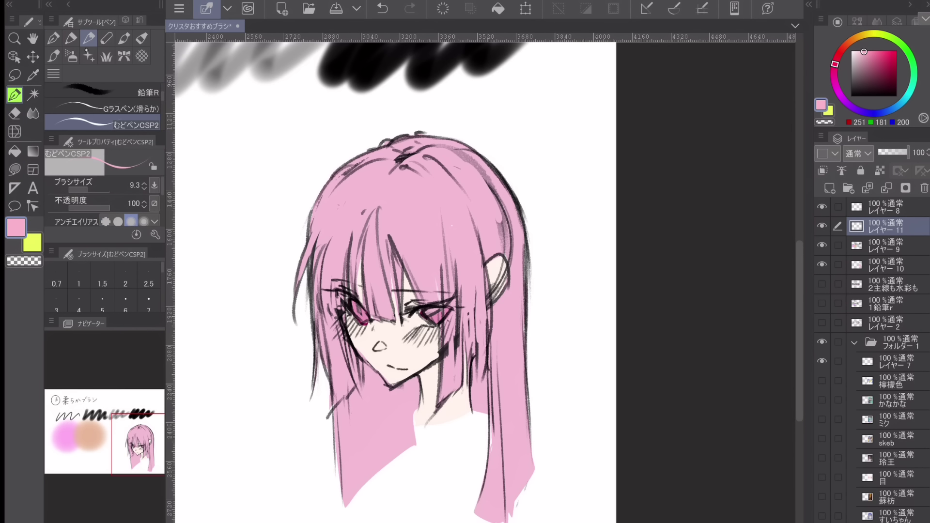
click(71, 55)
drag(94, 189, 103, 196)
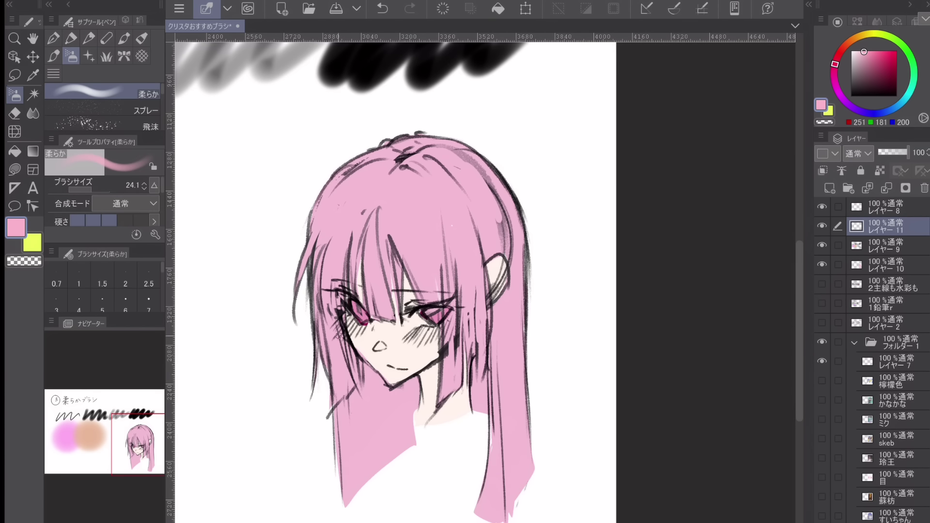
drag(339, 322, 354, 334)
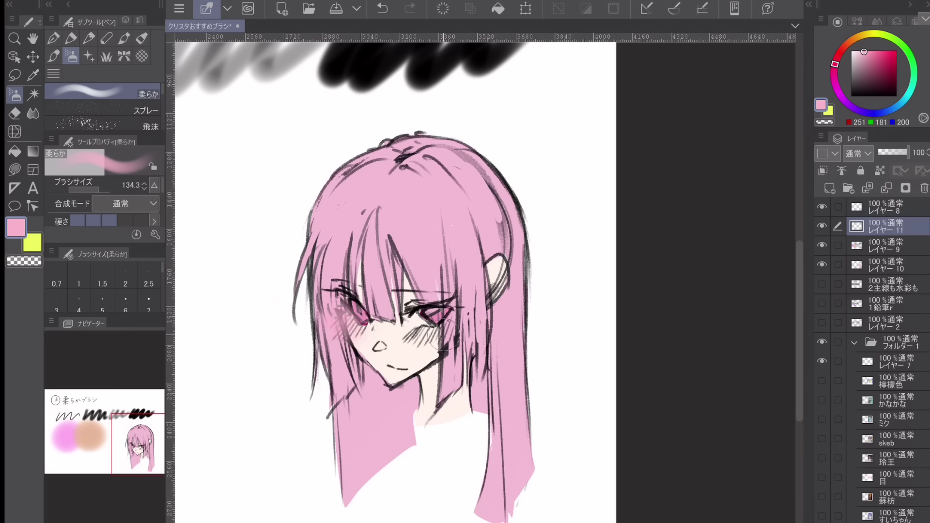
drag(421, 334, 448, 339)
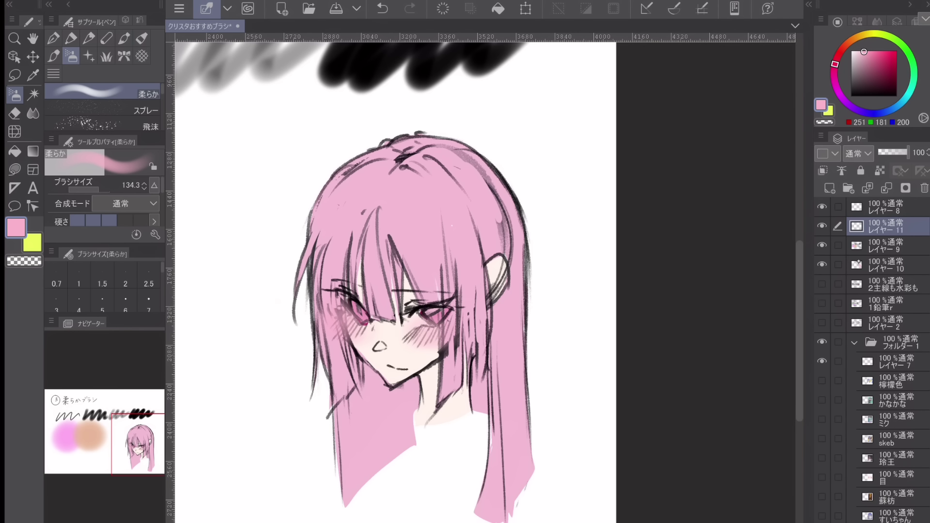
Add a new layer directly above the blush layer レイヤー 11 and set its blending mode to 乗算
click(821, 226)
click(821, 225)
key(ctrl+shift+n)
click(887, 245)
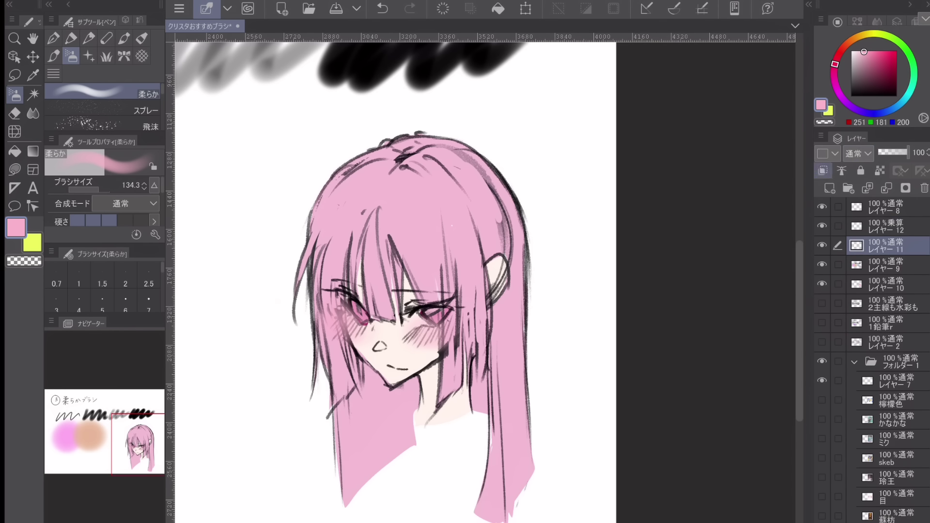
Clip the blush layer and the 乗算 layer, and move both beneath レイヤー 9 so they sit above レイヤー 10
click(875, 233)
click(875, 245)
click(822, 170)
click(875, 226)
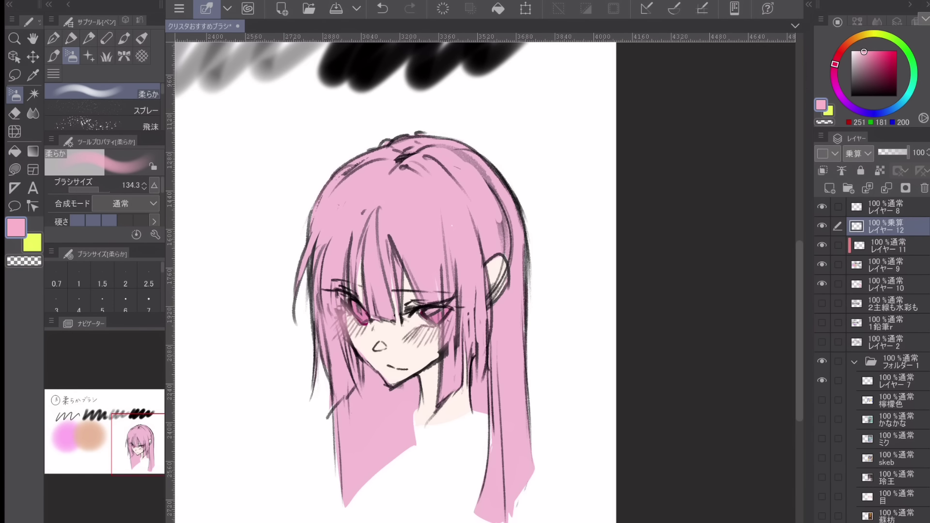
drag(872, 248, 869, 277)
click(875, 231)
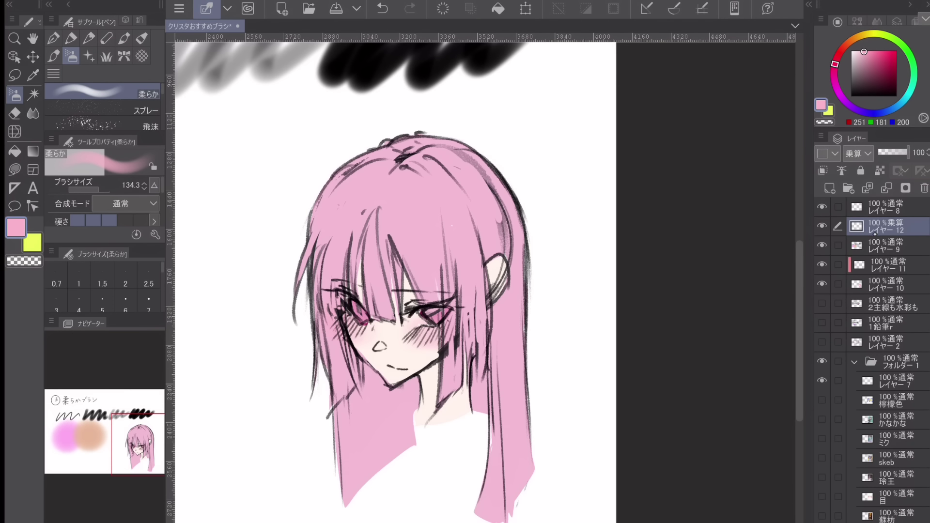
drag(874, 227, 874, 250)
click(822, 170)
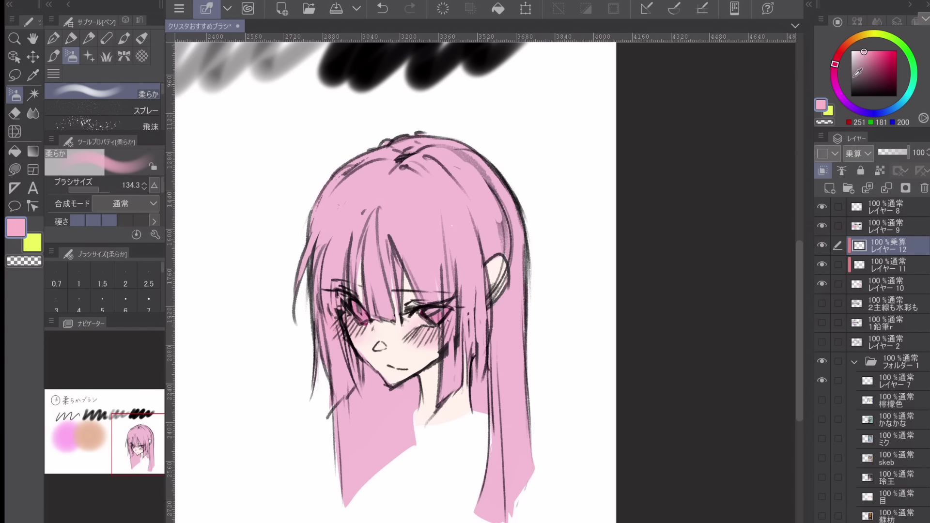
Lasso-fill the whole character with muted pink (RGB 186, 165, 171) on the clipped 乗算 layer レイヤー 12
click(858, 63)
click(856, 63)
click(15, 169)
mouse_move(270, 215)
mouse_down()
mouse_move(611, 215)
mouse_move(356, 522)
mouse_up()
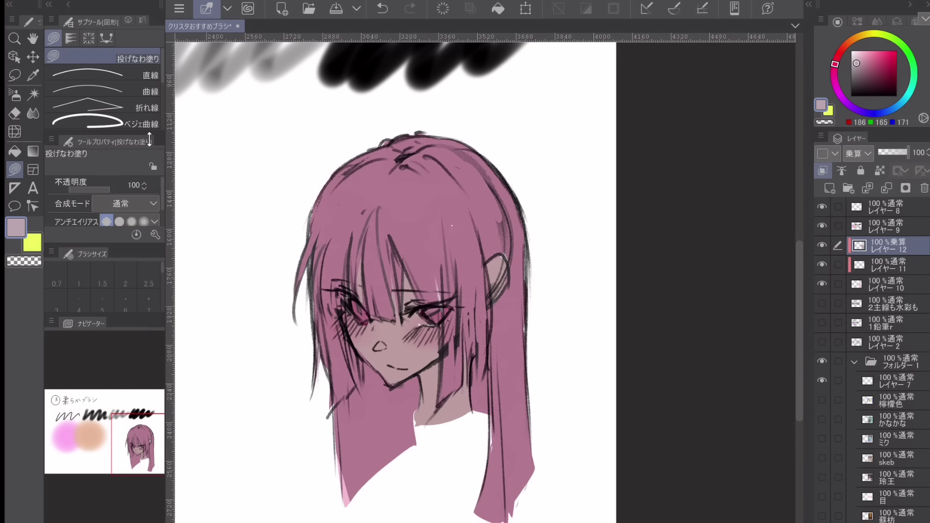
Erase the shadow across the crown with the 硬め eraser at size 82.2 and lasso-fill pointed shadows back into the bangs
key(e)
mouse_move(400, 176)
mouse_down()
mouse_move(393, 202)
mouse_move(453, 202)
mouse_move(448, 155)
mouse_move(373, 180)
mouse_move(349, 212)
mouse_move(448, 270)
mouse_move(409, 267)
mouse_up()
mouse_move(333, 212)
mouse_down()
mouse_move(398, 142)
mouse_move(443, 152)
mouse_up()
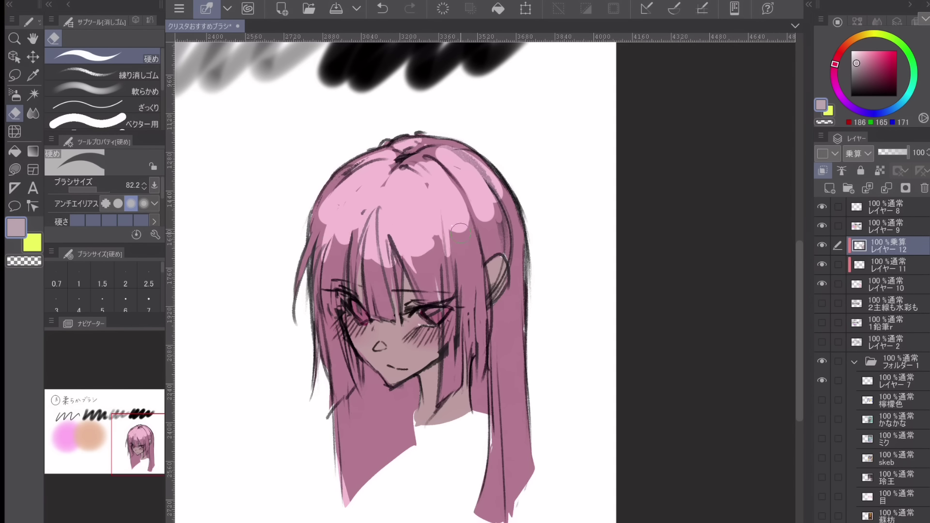
click(15, 169)
mouse_move(331, 242)
mouse_down()
mouse_move(356, 224)
mouse_move(387, 262)
mouse_move(391, 249)
mouse_up()
mouse_move(407, 232)
mouse_down()
mouse_move(412, 241)
mouse_move(451, 226)
mouse_move(423, 204)
mouse_up()
Erase light strands from the shadow along the bangs, the side locks and the outer hair beside the ear
key(e)
drag(426, 167, 434, 159)
drag(449, 271, 454, 378)
drag(451, 308, 453, 369)
drag(319, 275, 329, 353)
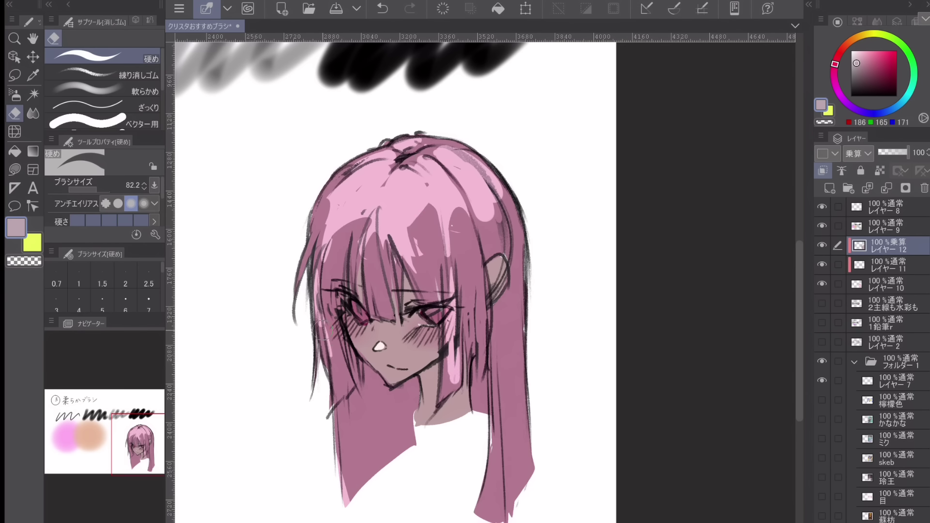
mouse_move(500, 191)
mouse_down()
mouse_move(519, 225)
mouse_move(522, 280)
mouse_up()
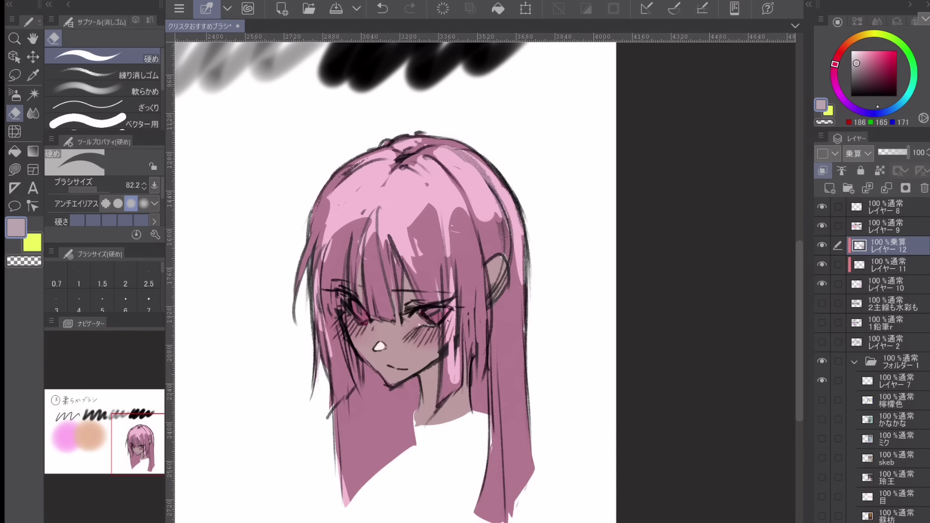
Choose light orange (RGB 255, 227, 180) and add a new unclipped layer in ハードライト mode above レイヤー 9
click(861, 53)
click(858, 37)
click(865, 51)
click(829, 188)
drag(877, 245, 876, 217)
click(857, 153)
Airbrush light orange over the face with the 柔らか brush at size 690.1 and lower the ハードライト layer's opacity to 87%
click(15, 95)
drag(99, 189, 112, 195)
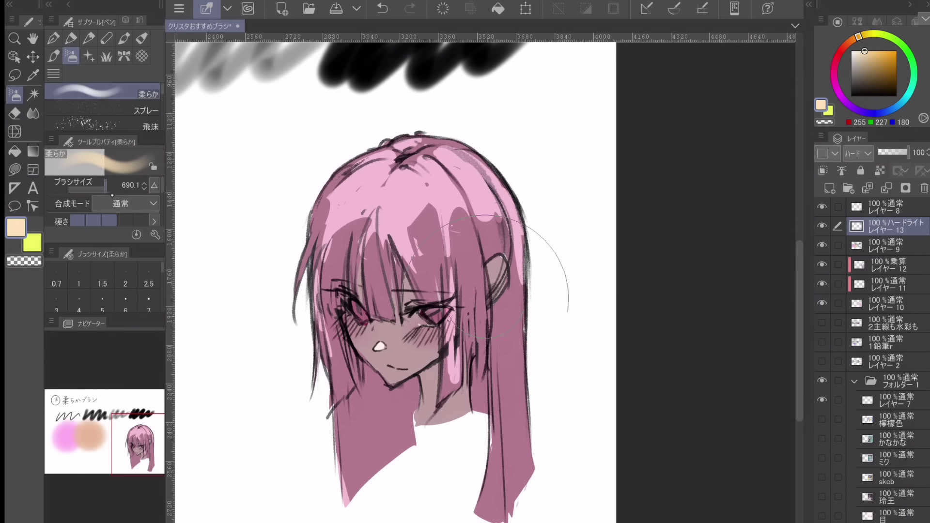
mouse_move(485, 276)
mouse_down()
mouse_move(397, 334)
mouse_move(363, 294)
mouse_move(407, 356)
mouse_move(411, 445)
mouse_move(402, 344)
mouse_move(455, 341)
mouse_up()
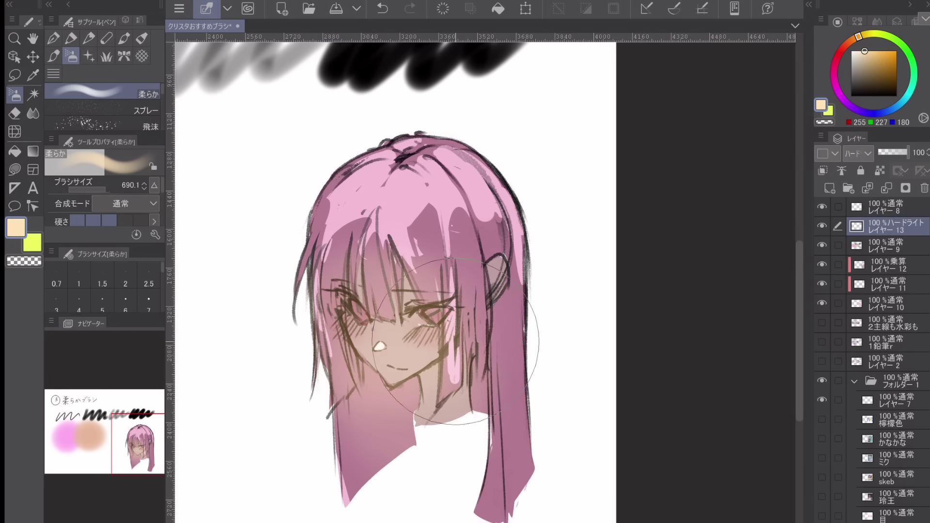
drag(908, 153, 904, 153)
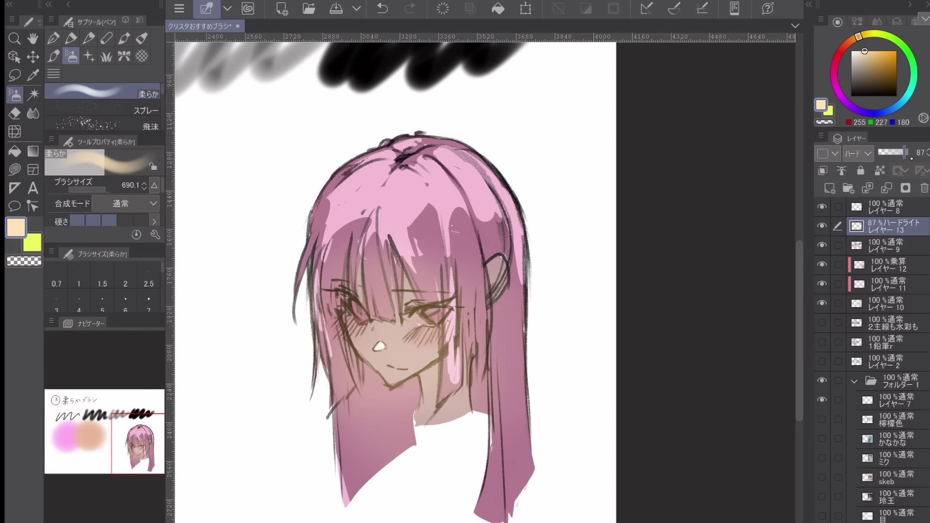
Save the file, gather the soft brush sample and character layers in a folder named 3柔らか, and hide that folder
scroll(560, 283, down, 3)
scroll(477, 320, up, 3)
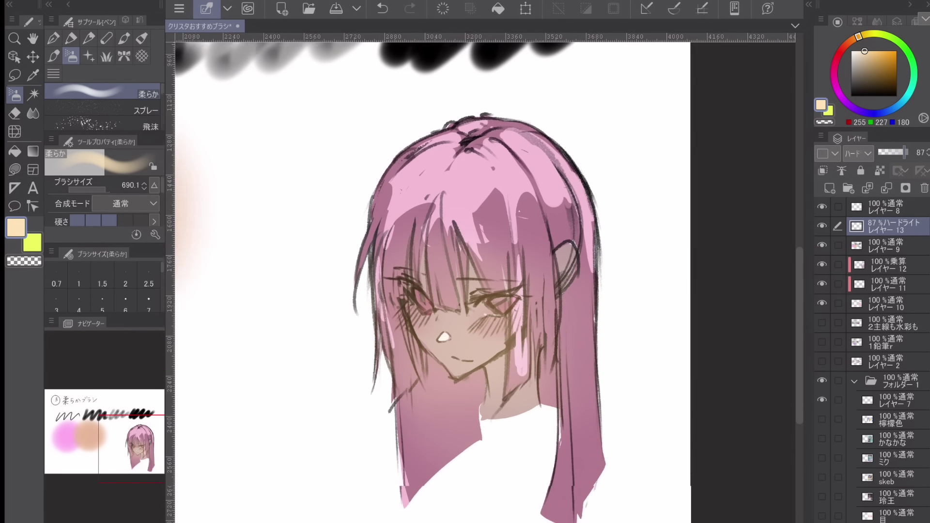
scroll(448, 339, up, 1)
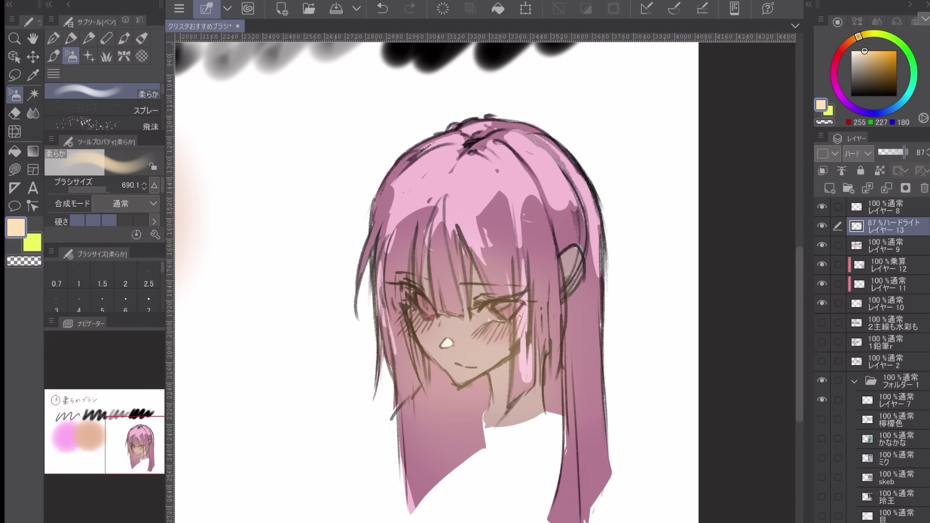
key(ctrl+s)
click(822, 303)
click(821, 303)
click(848, 188)
click(887, 245)
drag(837, 265, 838, 323)
drag(879, 284, 879, 228)
click(855, 226)
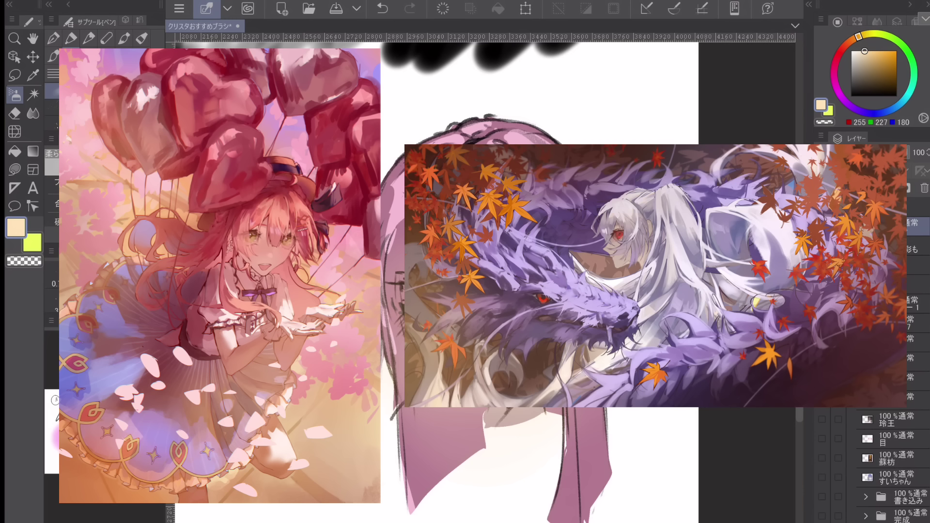
Add a new layer above the 3柔らか folder and handwrite the title ④不透明水彩 in black with the 不透明水彩 brush at size 28.7
key(ctrl+shift+n)
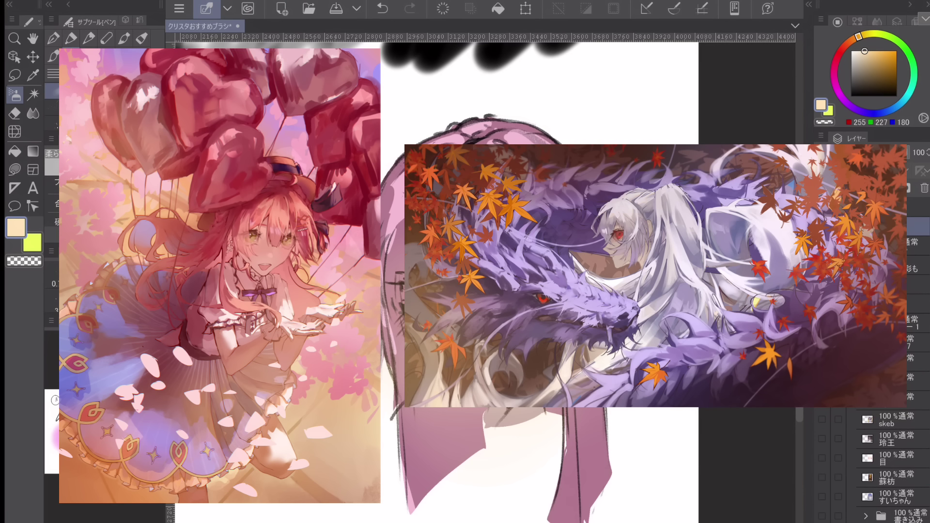
scroll(484, 283, down, 3)
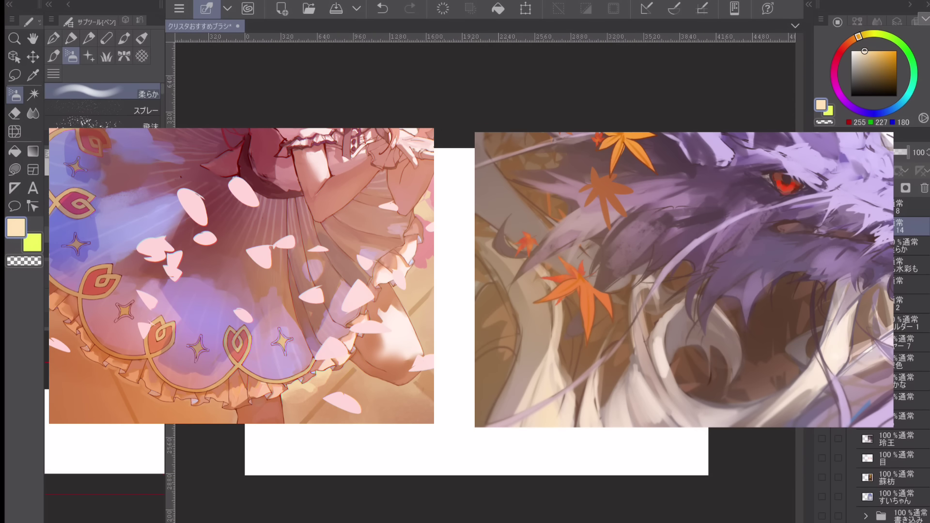
scroll(485, 282, up, 3)
scroll(484, 282, down, 2)
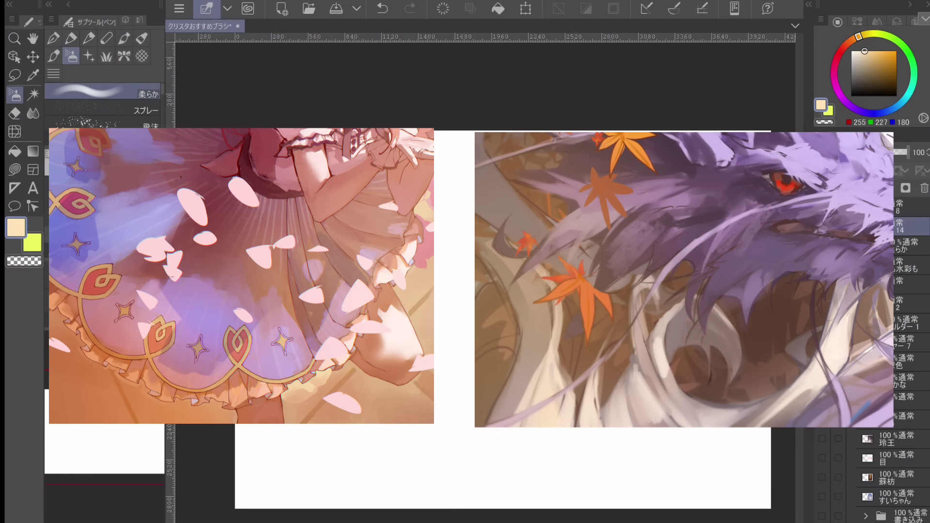
click(124, 38)
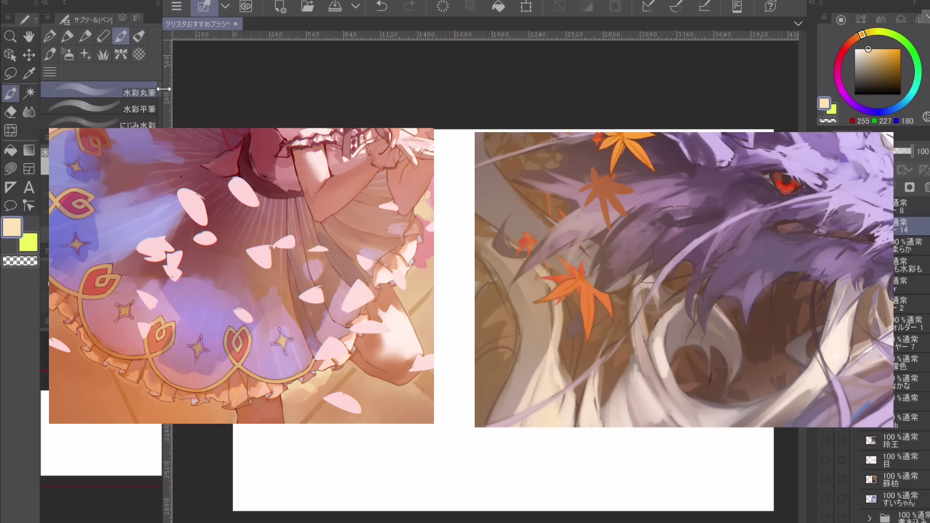
drag(159, 90, 159, 96)
click(139, 37)
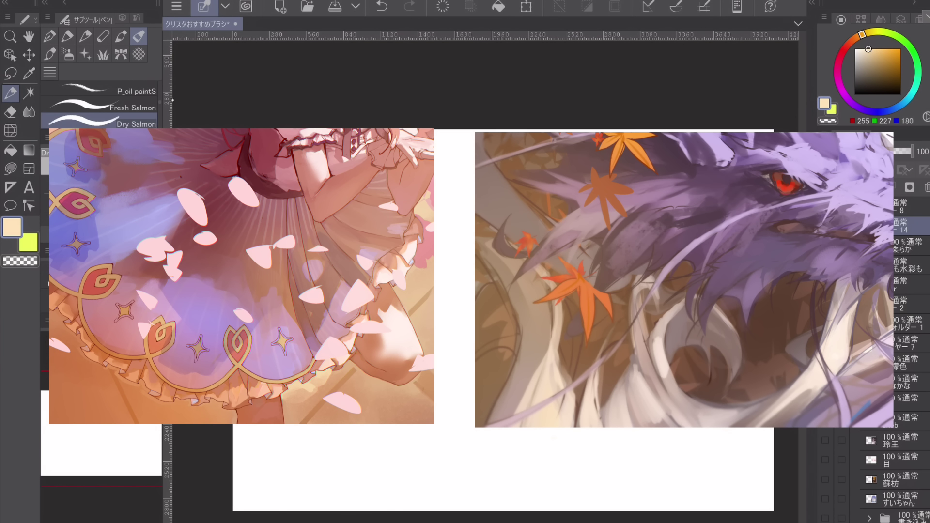
click(153, 105)
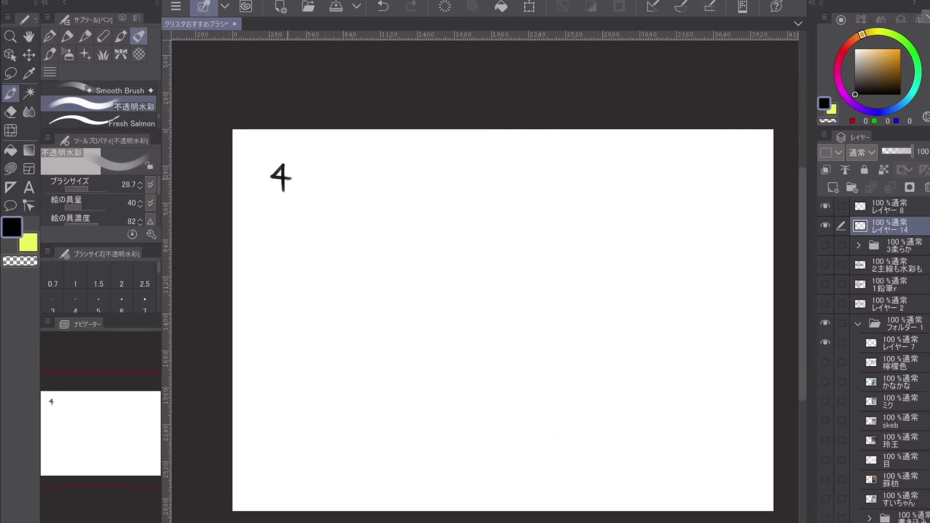
drag(280, 157, 284, 158)
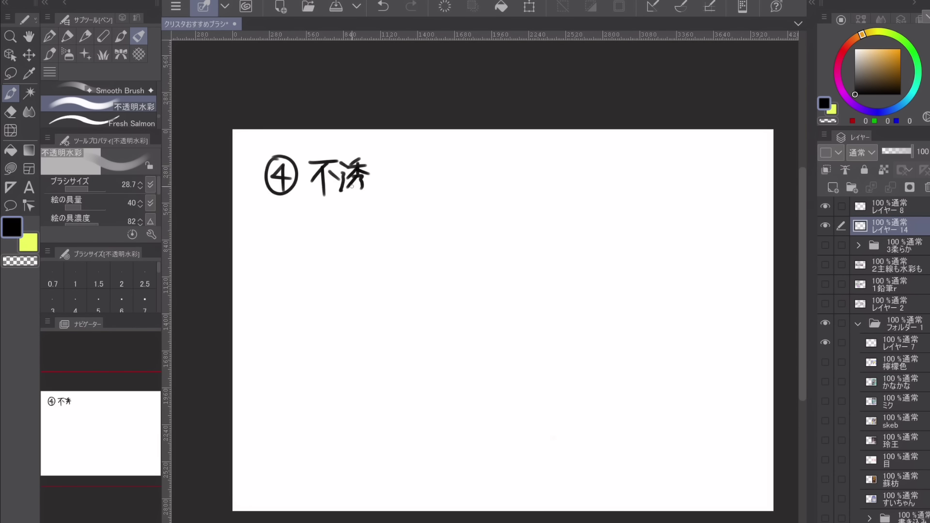
drag(393, 165, 402, 190)
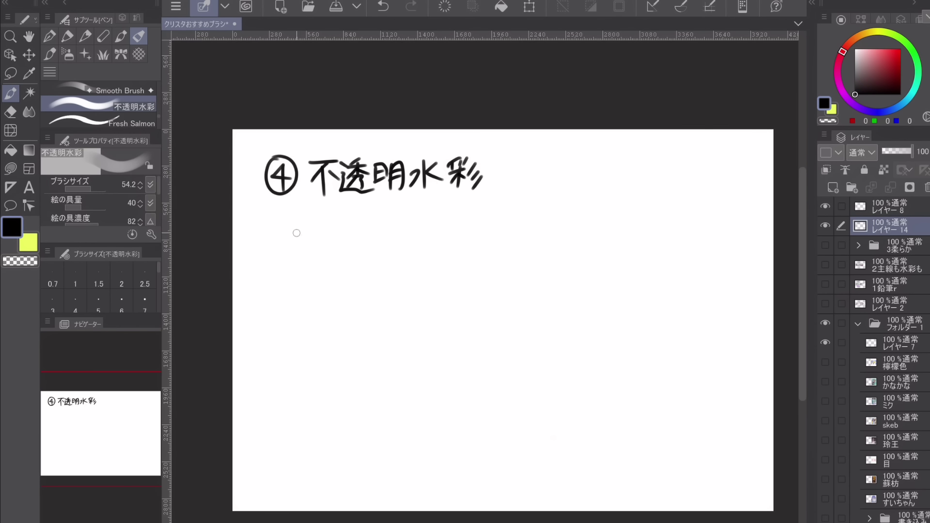
Draw a black sample line at brush size 54.2 and a thick zigzag at size 225.6 under the title
drag(286, 233, 469, 230)
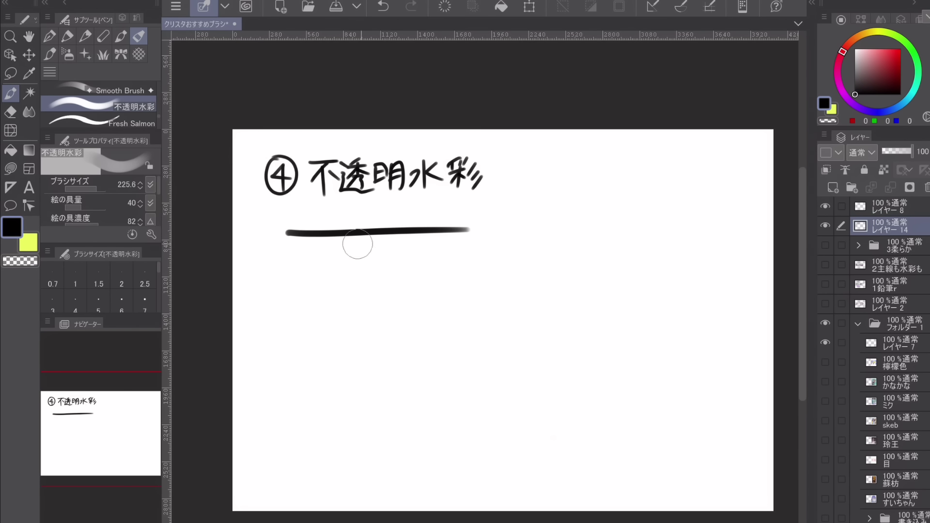
mouse_move(357, 244)
mouse_down()
mouse_move(416, 257)
mouse_move(490, 252)
mouse_up()
drag(89, 189, 84, 189)
Blend dusty pink (RGB 207, 152, 152) into the black zigzag and paint a pink patch beside it, undoing a stray stroke
click(866, 57)
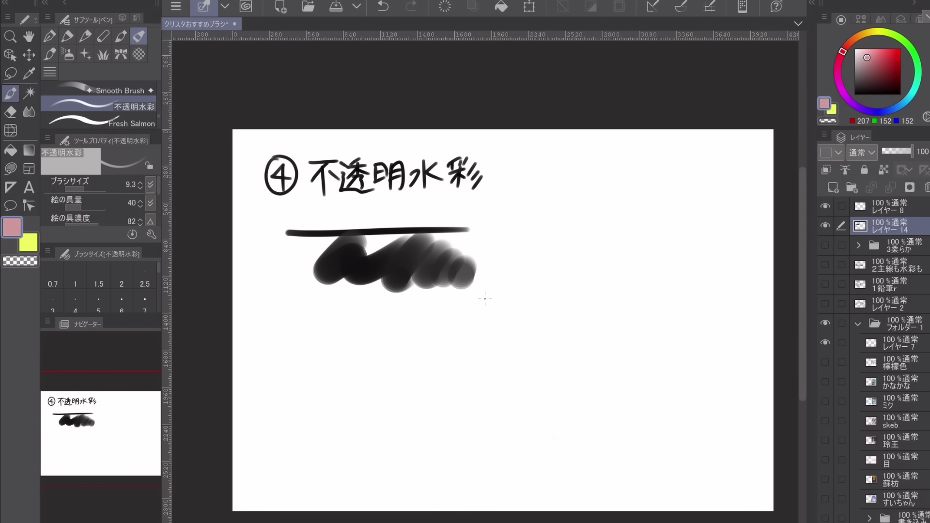
ctrl+alt+drag(365, 185, 486, 299)
mouse_move(425, 269)
mouse_down()
mouse_move(449, 251)
mouse_move(475, 262)
mouse_move(485, 289)
mouse_up()
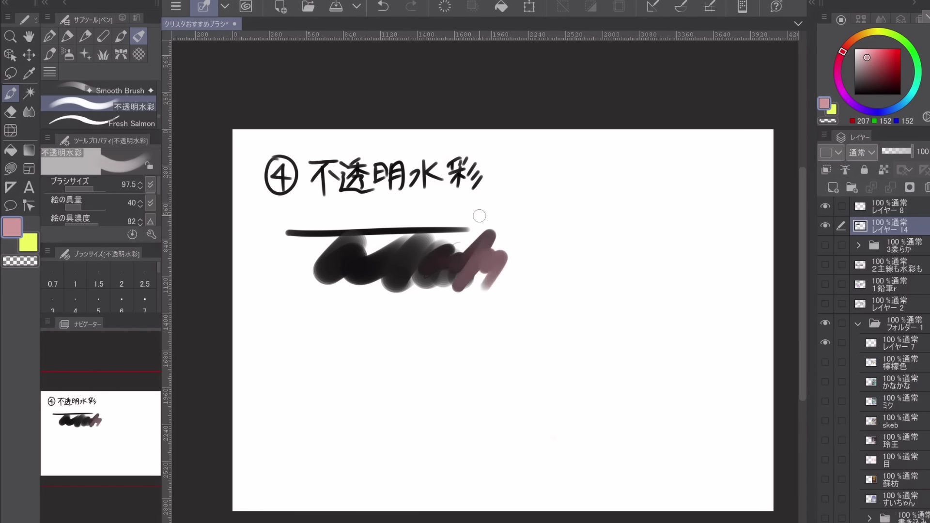
mouse_move(317, 219)
mouse_down()
mouse_move(512, 259)
mouse_move(518, 272)
mouse_move(588, 255)
mouse_up()
key(ctrl+z)
mouse_move(392, 253)
mouse_down()
mouse_move(368, 276)
mouse_move(417, 257)
mouse_move(364, 264)
mouse_move(341, 245)
mouse_move(393, 257)
mouse_up()
Paint a purple patch below the zigzag and overlap its edge with light yellow (RGB 255, 251, 190) at size 245.4
click(857, 106)
mouse_move(341, 320)
mouse_down()
mouse_move(303, 329)
mouse_move(309, 394)
mouse_move(311, 346)
mouse_move(371, 362)
mouse_up()
click(886, 32)
click(868, 48)
click(878, 31)
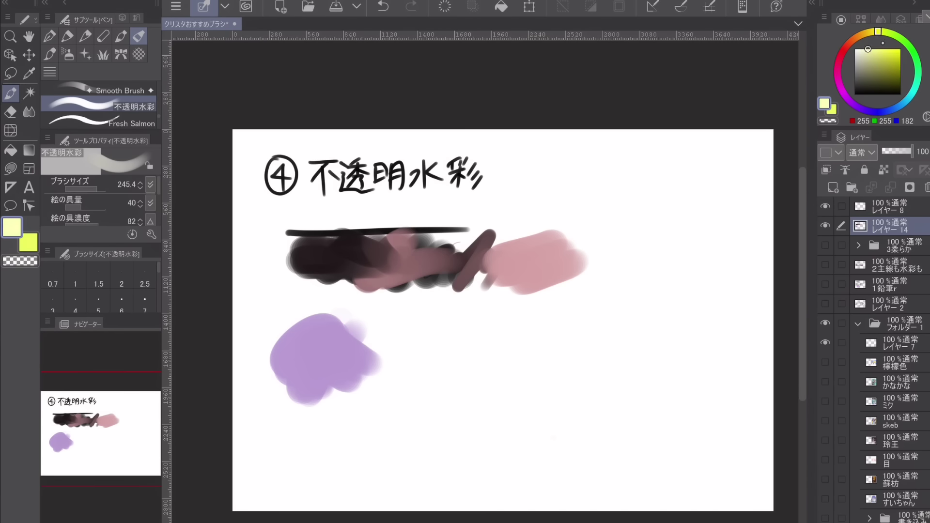
alt+click(344, 359)
click(867, 48)
drag(886, 32, 875, 31)
mouse_move(402, 347)
mouse_down()
mouse_move(390, 380)
mouse_move(338, 379)
mouse_move(337, 363)
mouse_move(356, 352)
mouse_move(343, 370)
mouse_up()
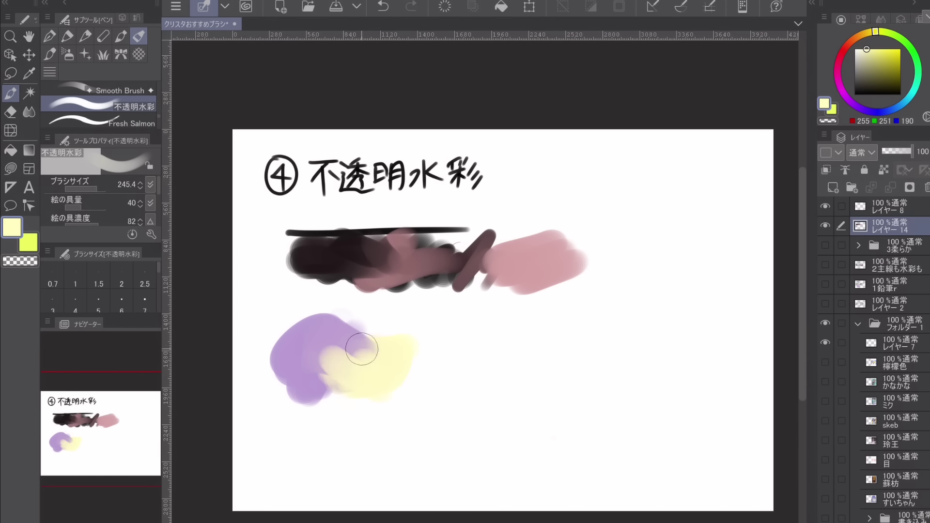
Blend more light yellow into the purple patch and paint a separate yellow patch next to it
mouse_move(421, 390)
mouse_down()
mouse_move(500, 382)
mouse_move(522, 363)
mouse_up()
scroll(707, 219, down, 1)
scroll(706, 219, up, 2)
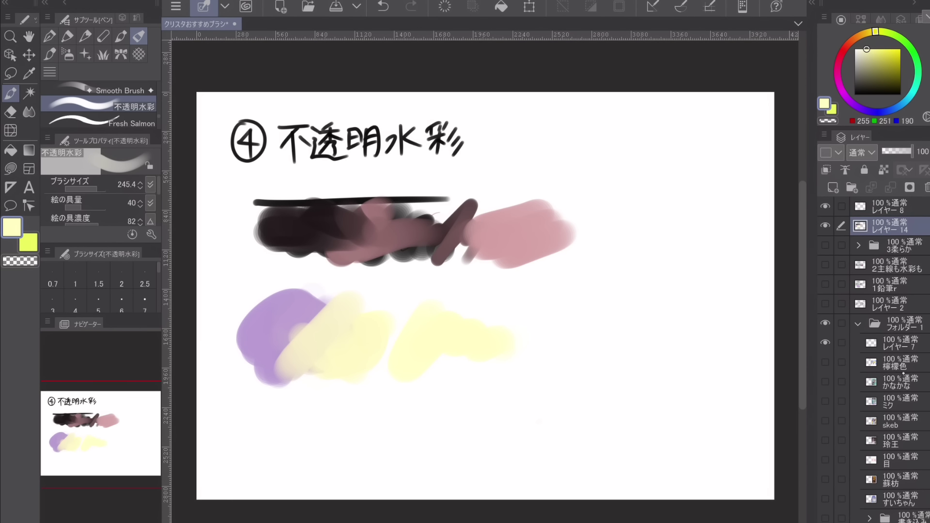
Show the 目 example layer and circle its right-hand eye in red (RGB 255, 23, 40) with the むどペンCSP2 pen at size 9.3
click(825, 459)
scroll(710, 297, up, 5)
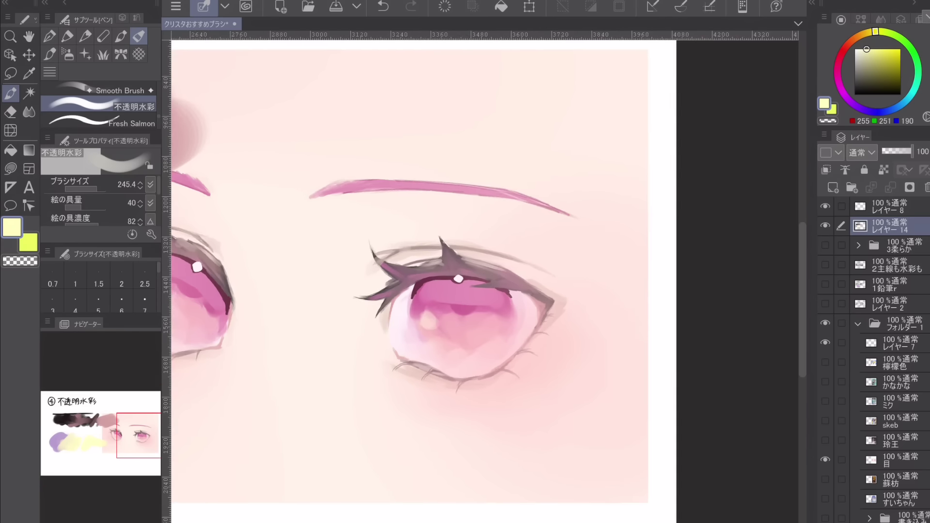
click(85, 36)
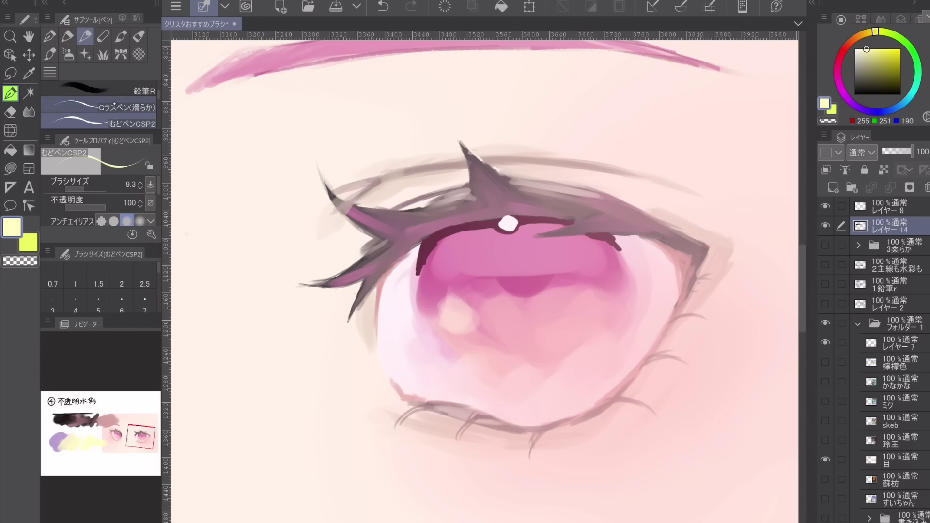
click(840, 55)
click(880, 64)
click(896, 49)
mouse_move(396, 416)
mouse_down()
mouse_move(601, 362)
mouse_move(375, 378)
mouse_up()
click(382, 7)
click(410, 6)
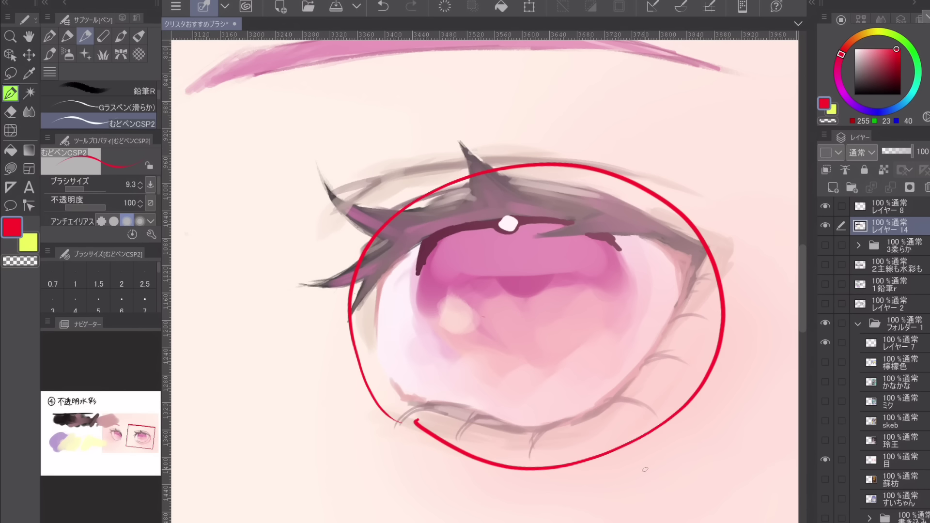
Handwrite the note 全部ね in red beside the circled eye
drag(252, 340, 271, 363)
mouse_move(227, 405)
mouse_down()
mouse_move(296, 334)
mouse_move(315, 377)
mouse_up()
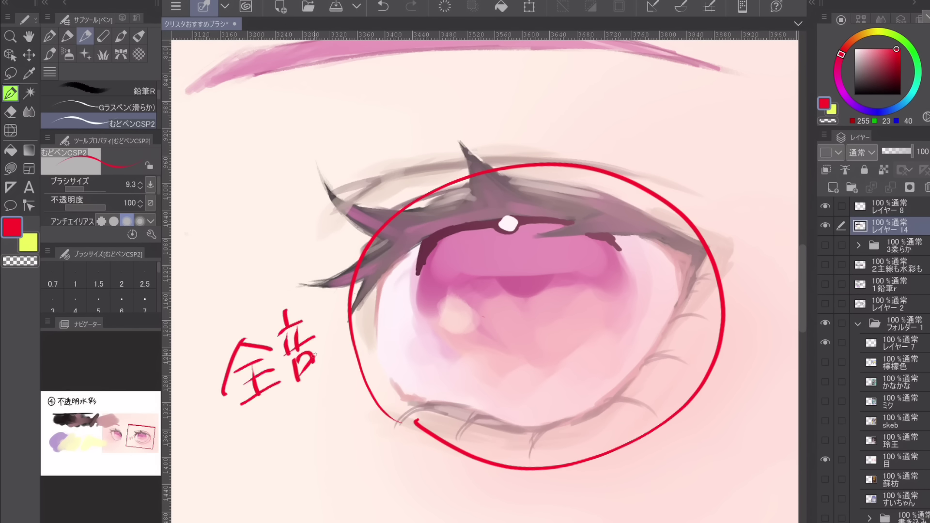
drag(312, 314, 334, 373)
drag(359, 306, 363, 350)
drag(352, 321, 427, 308)
scroll(566, 281, down, 3)
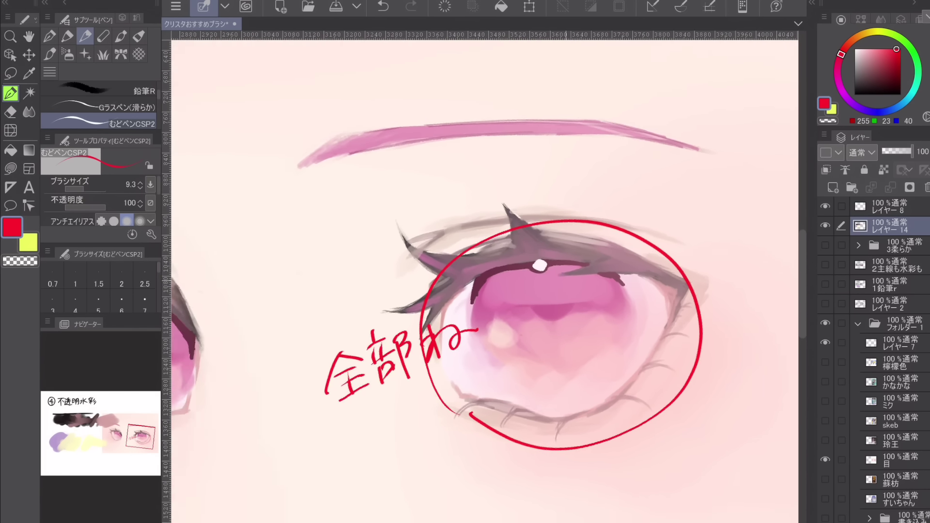
scroll(566, 281, up, 2)
scroll(600, 301, down, 2)
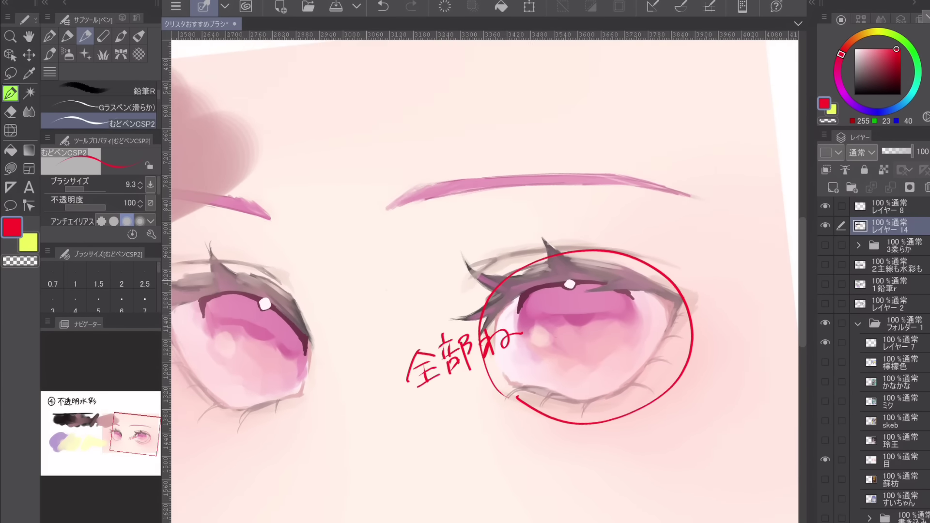
scroll(601, 300, up, 3)
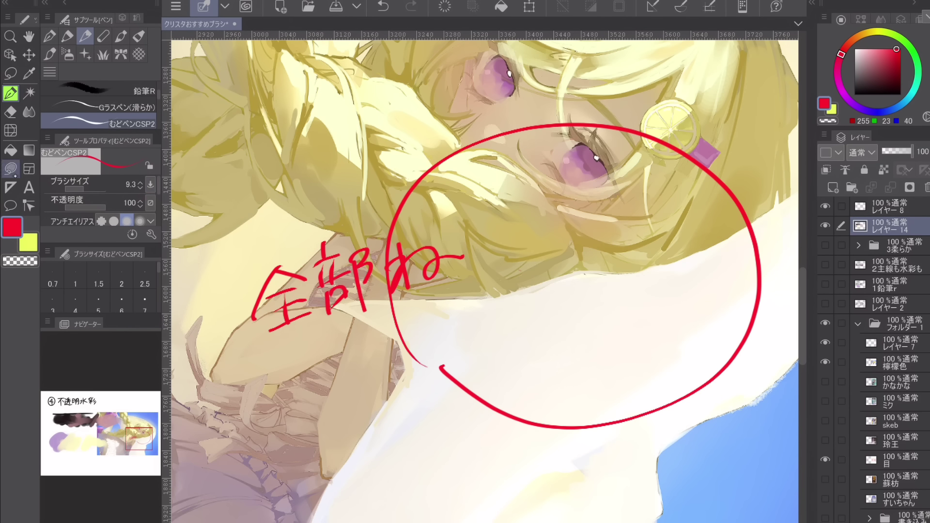
Erase the red circle and the handwritten note 全部ね with the 硬め eraser at size 82.2
key(e)
mouse_move(271, 315)
mouse_down()
mouse_move(581, 123)
mouse_move(723, 368)
mouse_move(416, 347)
mouse_up()
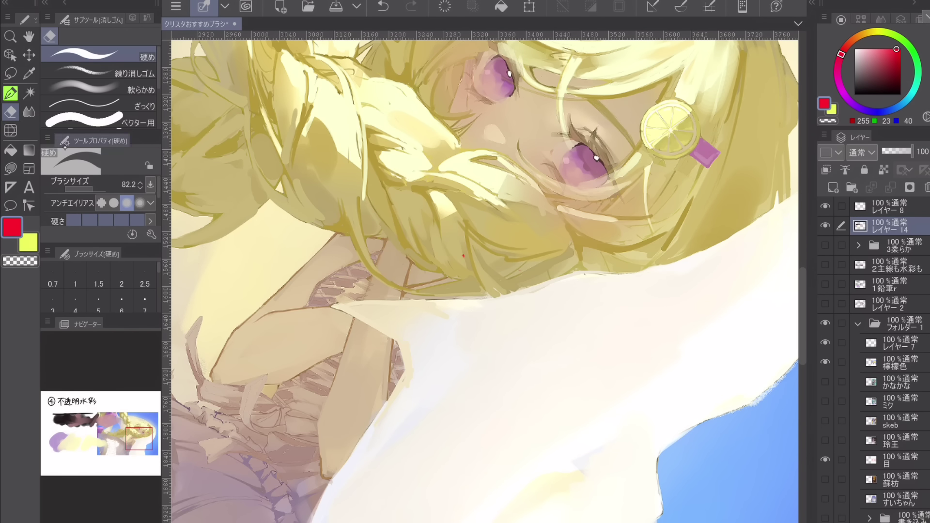
Draw round glasses in red (RGB 255, 0, 22) around the character's eyes with the むどペンCSP2 pen at size 9.3
scroll(571, 218, up, 4)
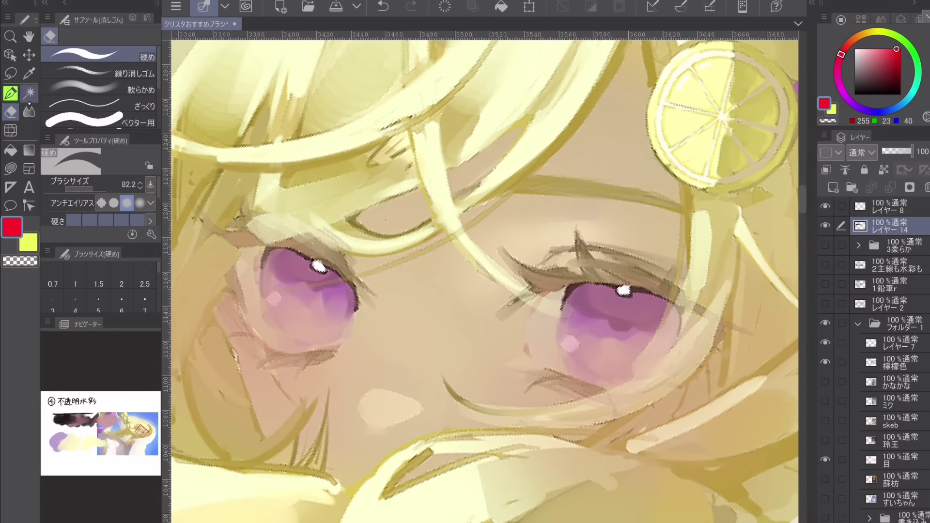
click(11, 93)
alt+click(223, 258)
alt+click(359, 351)
click(910, 47)
click(900, 49)
click(841, 55)
drag(579, 242, 566, 443)
mouse_move(386, 208)
mouse_down()
mouse_move(300, 422)
mouse_move(315, 422)
mouse_up()
drag(465, 305, 491, 278)
scroll(539, 363, down, 3)
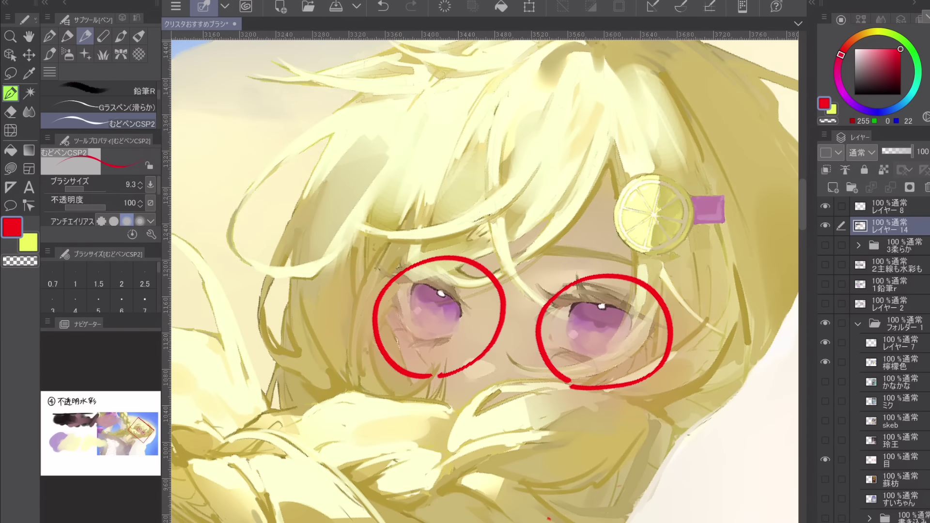
drag(395, 300, 378, 322)
drag(671, 334, 729, 289)
Erase the red glasses from the face with the 硬め eraser
scroll(484, 281, down, 3)
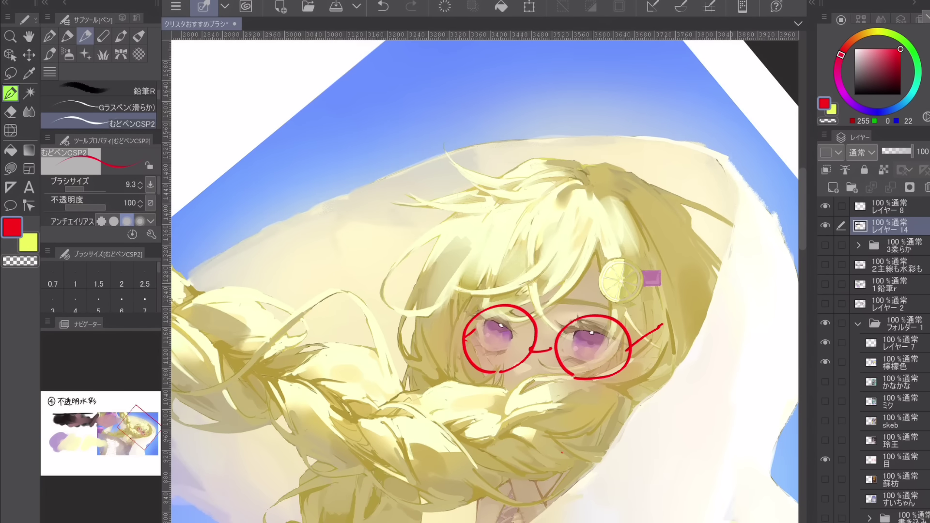
key(e)
drag(465, 315, 509, 368)
drag(484, 339, 630, 378)
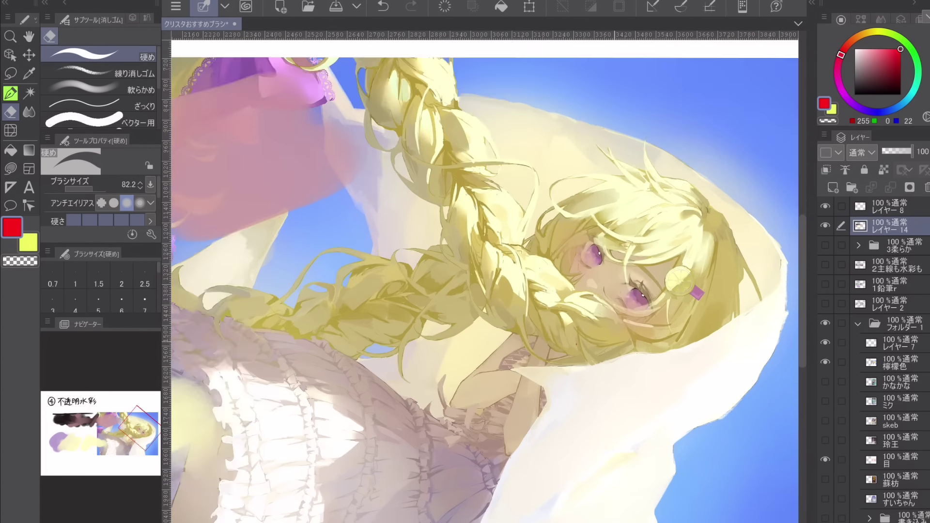
Hide the 檸檬色 and 目 example layers and show the 玲王 example layer
scroll(484, 276, down, 2)
click(825, 362)
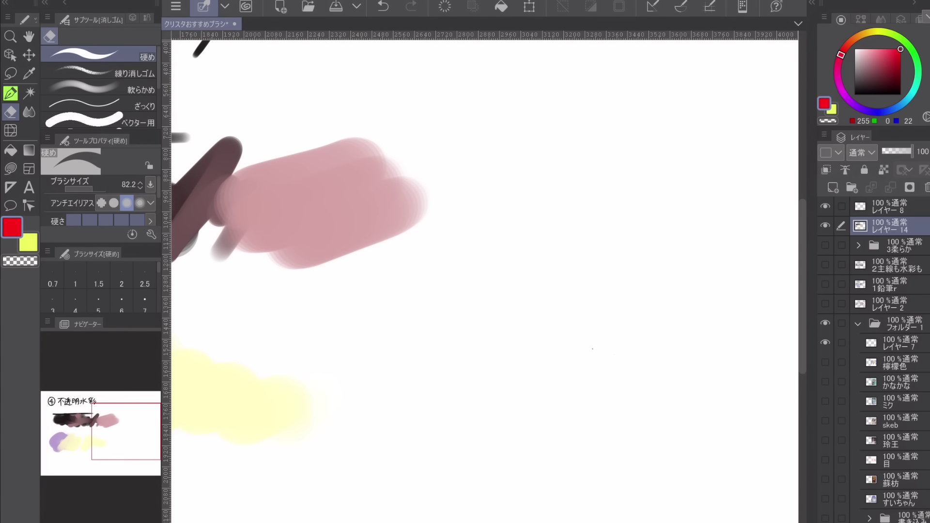
click(825, 440)
Circle the dark back of the maid outfit in red with the むどペンCSP2 pen
scroll(484, 276, up, 2)
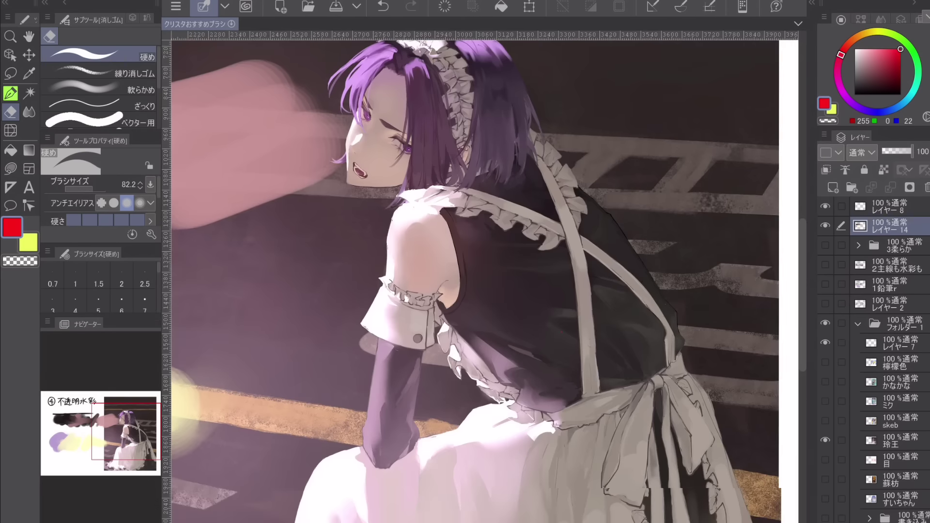
scroll(484, 276, down, 2)
scroll(485, 276, up, 3)
scroll(621, 149, up, 2)
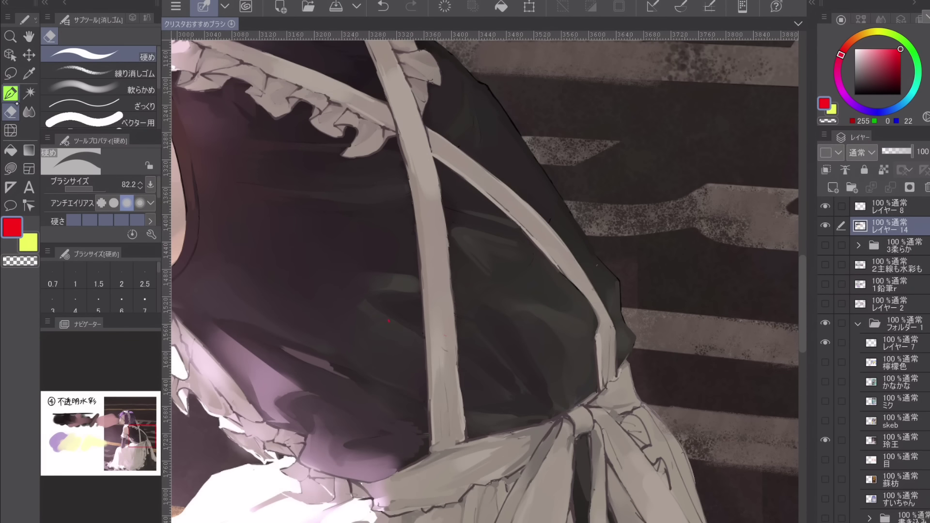
key(p)
mouse_move(361, 333)
mouse_down()
mouse_move(369, 212)
mouse_move(350, 311)
mouse_move(419, 328)
mouse_move(629, 140)
mouse_up()
Circle the grey shaded area of the white skirt in red and outline the folds inside it
scroll(351, 311, down, 1)
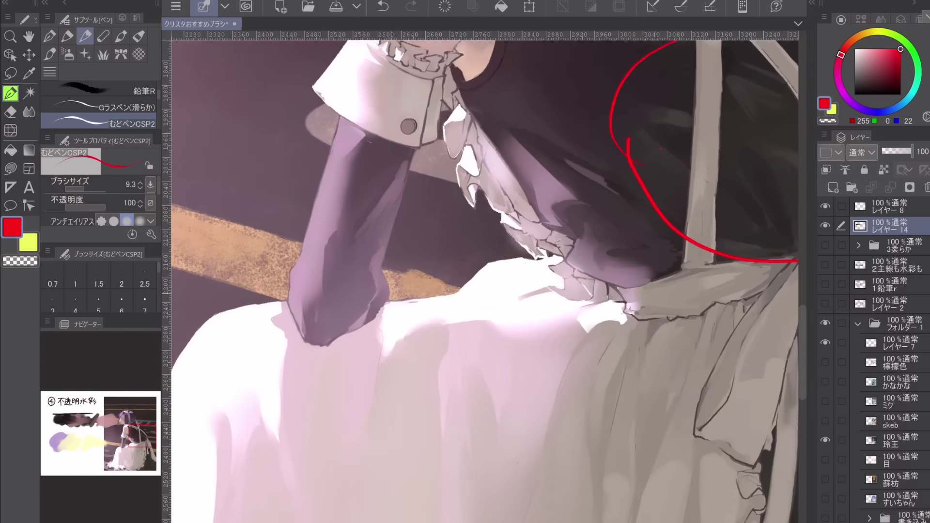
mouse_move(484, 363)
mouse_down()
mouse_move(533, 147)
mouse_move(504, 117)
mouse_up()
drag(568, 359, 557, 389)
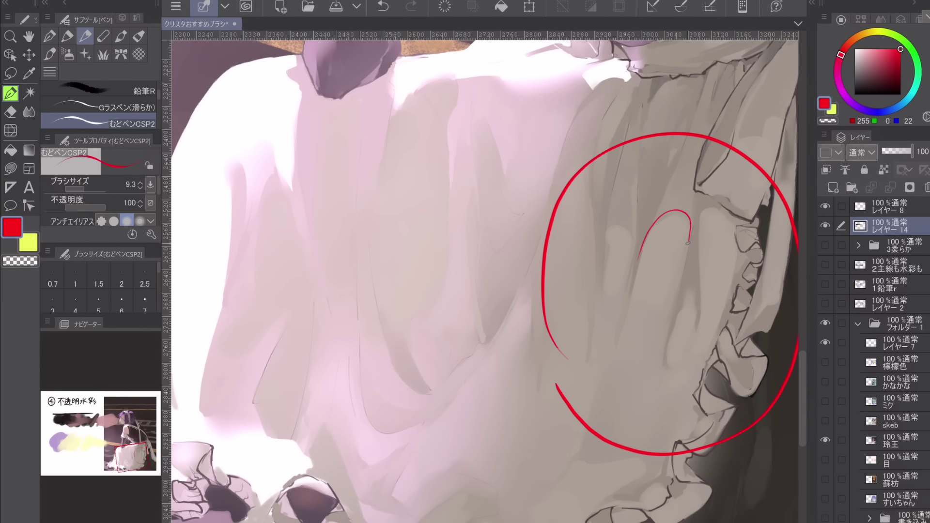
drag(688, 243, 656, 339)
drag(606, 238, 614, 220)
drag(692, 285, 702, 207)
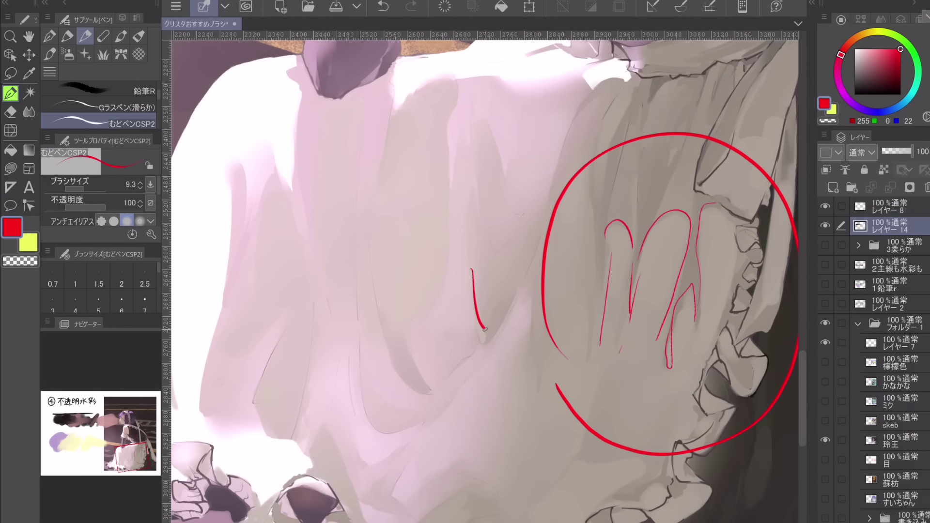
Outline the folds in the pink-tinted middle of the skirt in red
mouse_move(484, 328)
mouse_down()
mouse_move(409, 499)
mouse_move(412, 443)
mouse_up()
drag(369, 401, 393, 429)
mouse_move(358, 387)
mouse_down()
mouse_move(357, 336)
mouse_move(427, 307)
mouse_up()
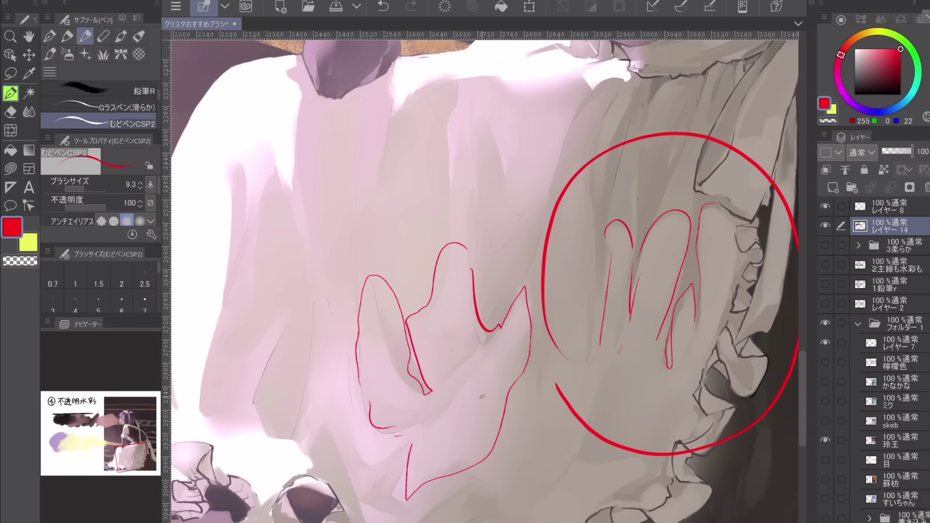
Undo the latest red fold outlines on the skirt
click(383, 6)
click(382, 7)
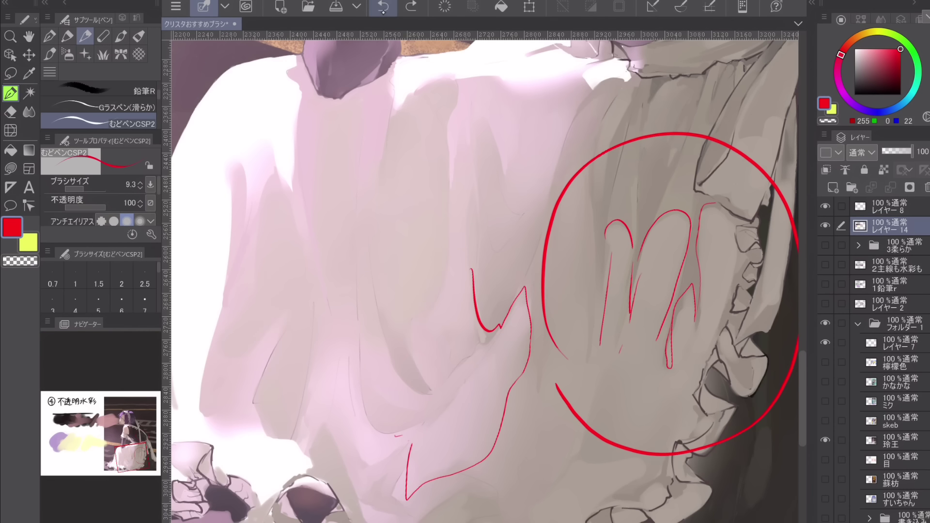
click(382, 6)
click(383, 6)
click(383, 7)
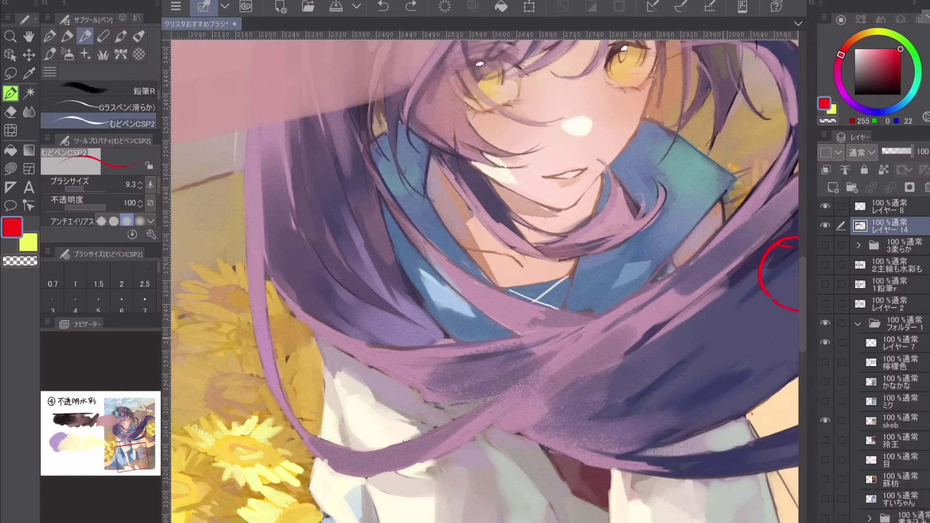
Hide レイヤー 14, make レイヤー 8 active and set the pen colour to red (RGB 255, 6, 0)
drag(484, 194, 471, 401)
click(825, 225)
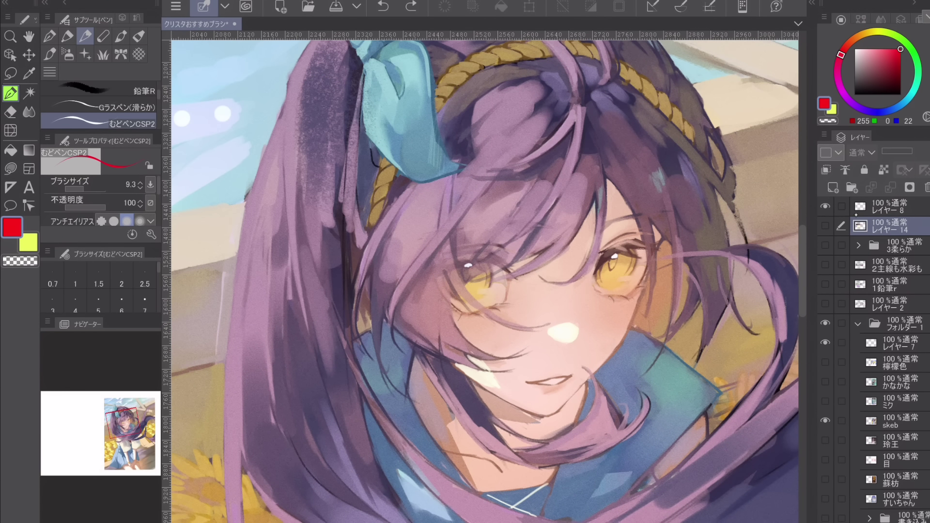
alt+click(275, 202)
click(886, 206)
mouse_move(269, 371)
mouse_down()
mouse_move(315, 151)
mouse_move(271, 391)
mouse_up()
click(844, 50)
click(900, 49)
click(383, 7)
Circle the ponytail, the hair beside the right-hand eye and the long sweeping lock of the skeb artwork in red
mouse_move(254, 341)
mouse_down()
mouse_move(291, 382)
mouse_move(262, 344)
mouse_up()
drag(673, 237, 683, 260)
drag(657, 405, 456, 380)
drag(289, 421, 338, 458)
scroll(584, 481, down, 3)
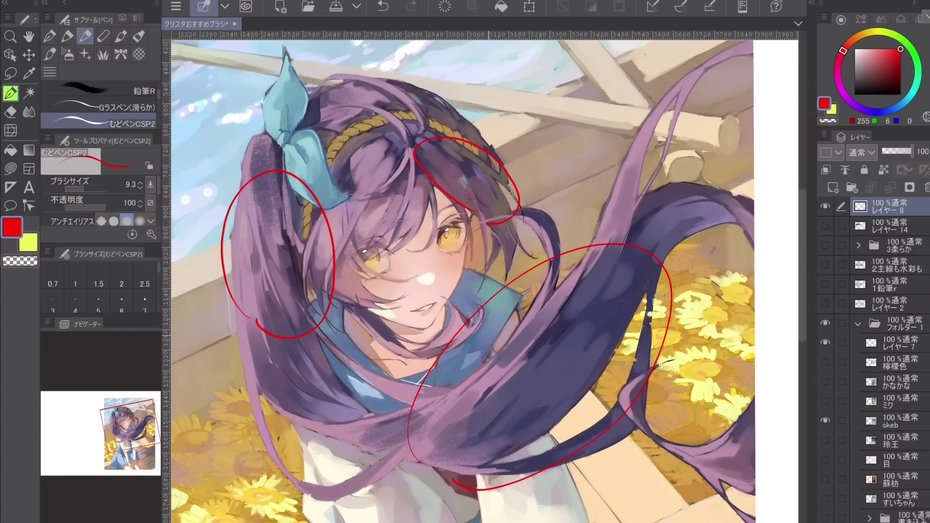
Undo the red circles drawn around the hair
click(386, 11)
click(387, 11)
click(387, 10)
Hide the skeb example layer, show レイヤー 14 and switch to the eraser
click(824, 421)
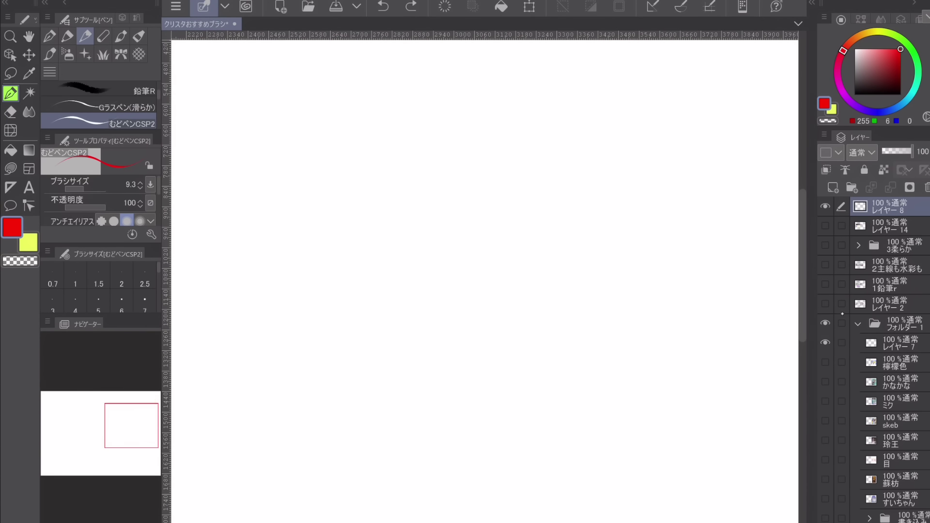
click(825, 226)
click(10, 112)
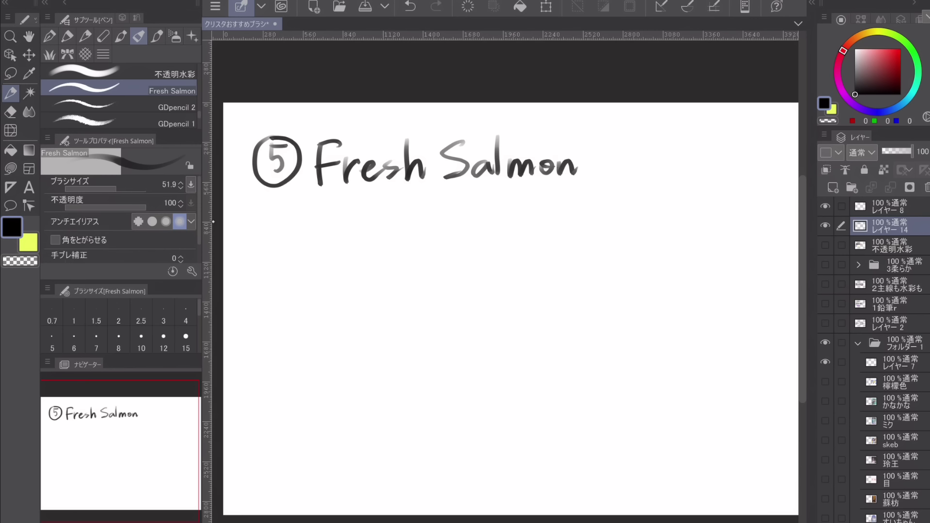
Draw a straight black line and zigzags fading to light grey below the brush name with Fresh Salmon at size 51.9
drag(271, 229, 525, 222)
mouse_move(300, 249)
mouse_down()
mouse_move(520, 222)
mouse_move(254, 304)
mouse_move(353, 259)
mouse_move(388, 293)
mouse_move(432, 256)
mouse_move(496, 292)
mouse_move(634, 280)
mouse_move(717, 260)
mouse_up()
Handwrite the pressure note 圧強 → 弱 in black below the zigzag with Fresh Salmon at size 17.4
alt+click(400, 270)
click(864, 79)
click(855, 94)
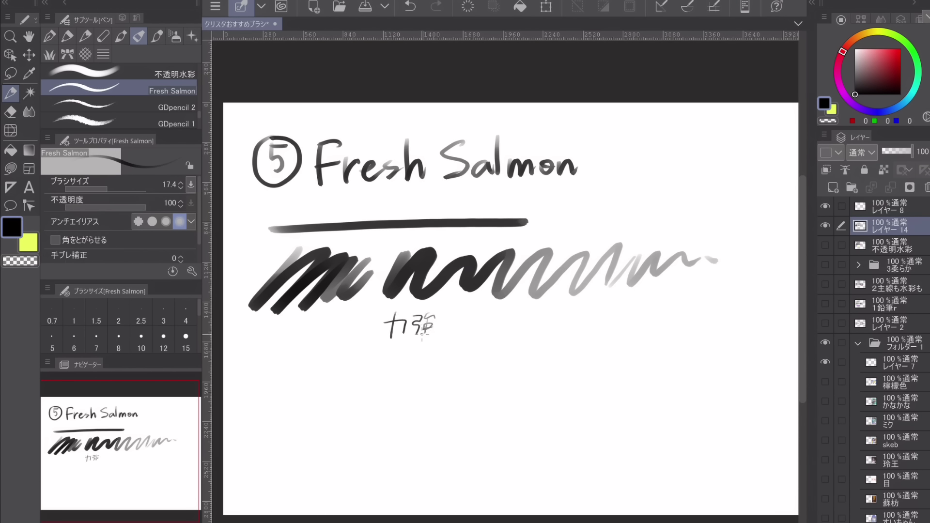
key(ctrl+z)
key(ctrl+z)
key(ctrl+y)
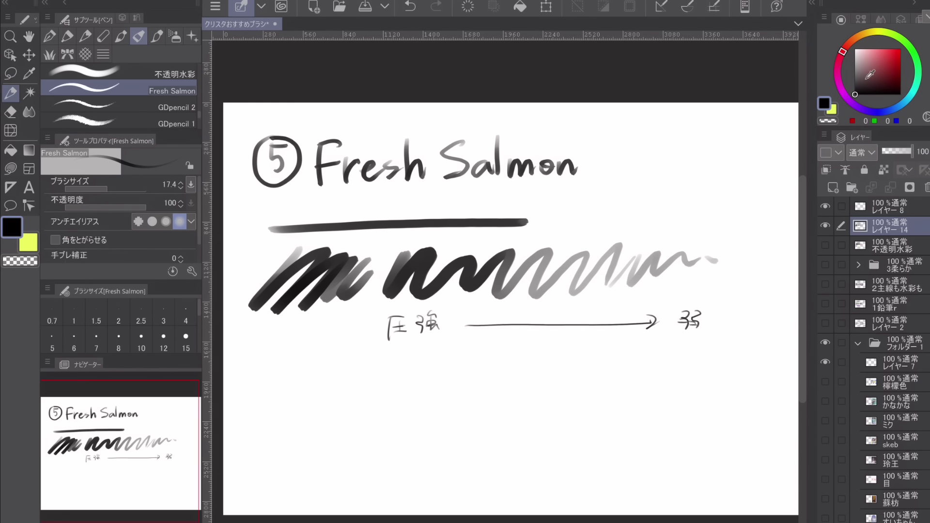
Paint a pink patch and an adjoining purple patch (RGB 177, 152, 243) below the zigzag at size 93.5
click(872, 51)
click(837, 78)
mouse_move(278, 417)
mouse_down()
mouse_move(329, 386)
mouse_move(392, 376)
mouse_move(431, 352)
mouse_move(380, 418)
mouse_move(460, 396)
mouse_up()
click(866, 110)
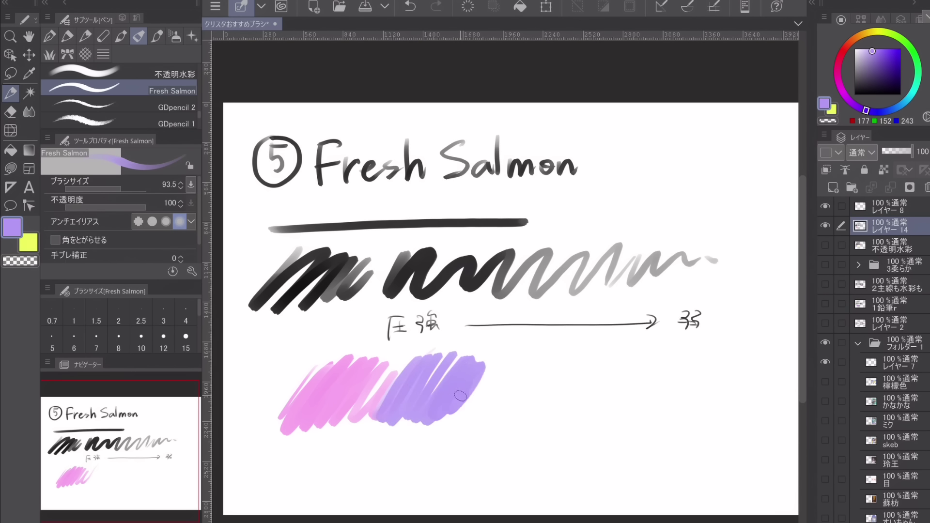
Blend the pink and purple patches where they meet, using colour sampled from the canvas, and extend the strip
drag(332, 416, 367, 400)
alt+click(353, 348)
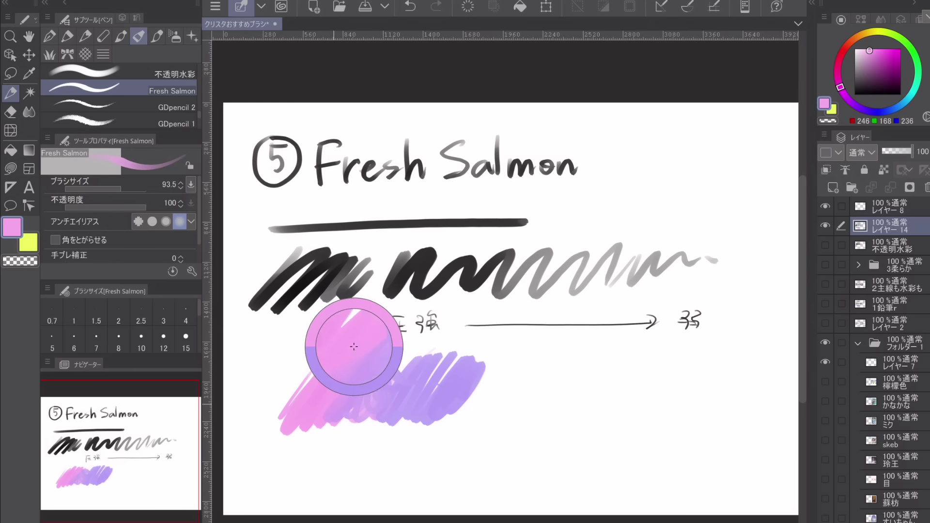
mouse_move(373, 369)
mouse_down()
mouse_move(387, 409)
mouse_move(390, 395)
mouse_move(433, 408)
mouse_move(425, 379)
mouse_move(452, 359)
mouse_move(449, 406)
mouse_move(495, 419)
mouse_move(487, 396)
mouse_move(400, 372)
mouse_move(551, 407)
mouse_move(608, 378)
mouse_up()
Extend the colour strip with mint green (RGB 169, 246, 231) at size 168.2 and blend it into the purple
alt+click(424, 378)
click(916, 85)
drag(496, 387, 484, 403)
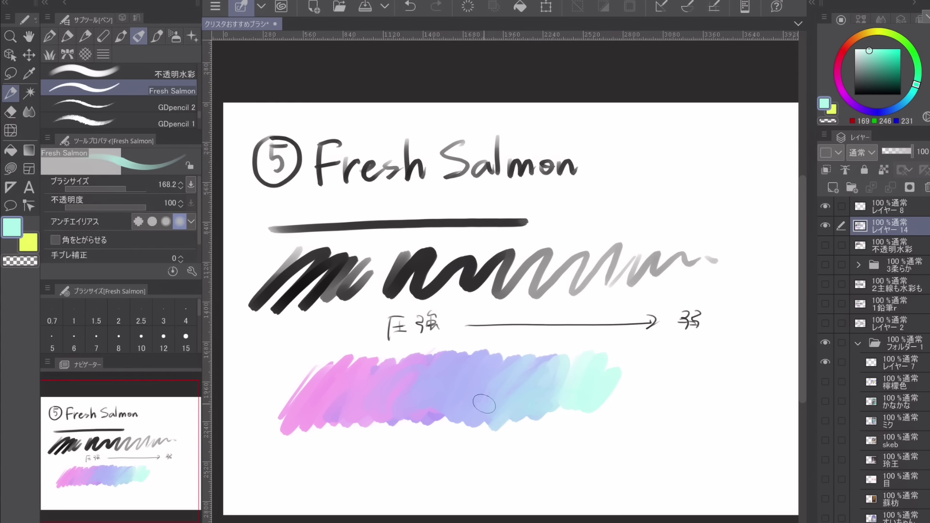
mouse_move(644, 392)
mouse_down()
mouse_move(627, 356)
mouse_move(572, 397)
mouse_up()
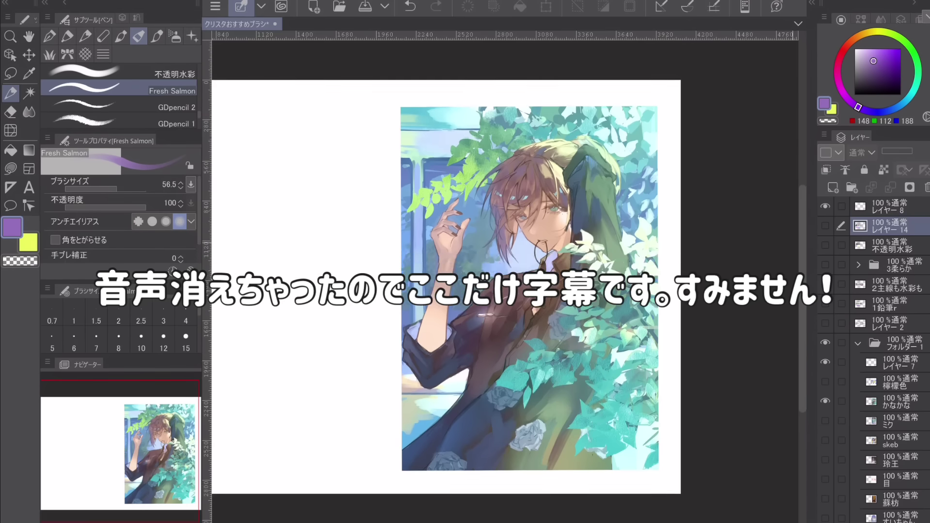
Circle the raised green sleeve of the かなかな artwork in red (RGB 255, 0, 9) with Fresh Salmon at size 56.5
scroll(680, 208, up, 3)
click(845, 49)
click(899, 50)
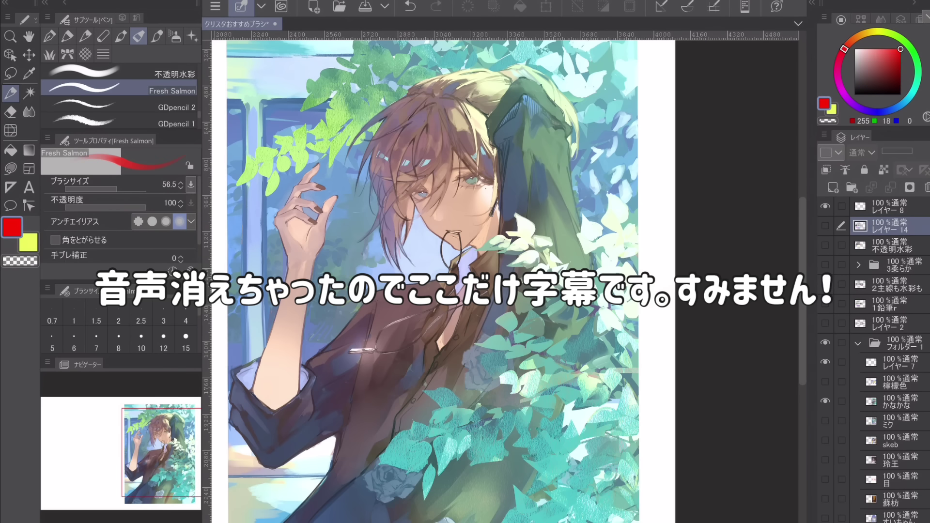
scroll(519, 193, up, 3)
scroll(422, 184, up, 3)
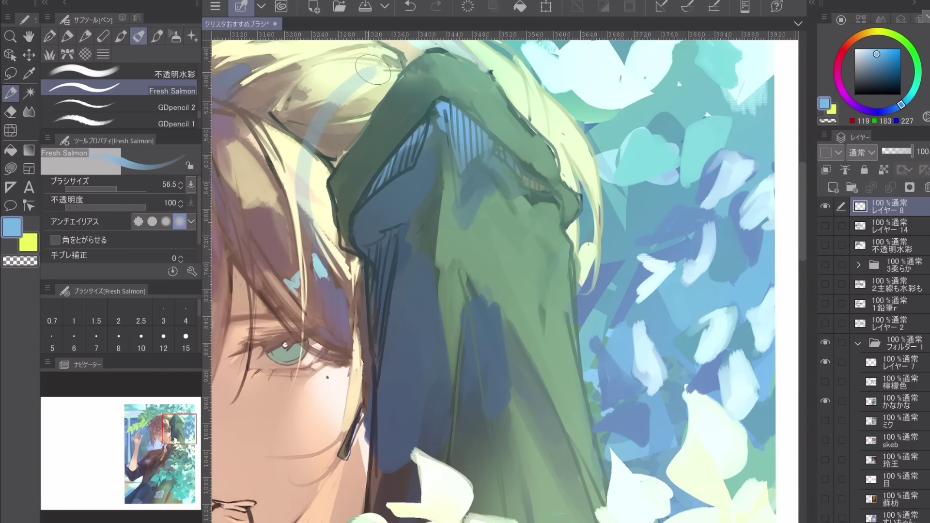
key(ctrl+z)
drag(877, 53, 900, 49)
click(841, 53)
mouse_move(304, 218)
mouse_down()
mouse_move(640, 170)
mouse_move(584, 82)
mouse_up()
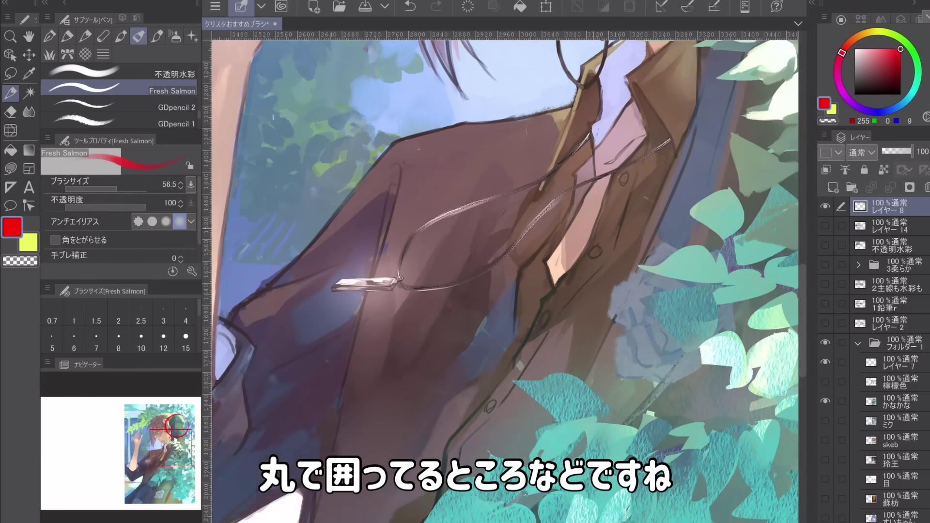
Circle the brown jacket's chest area and the lower part of the coat in red
mouse_move(377, 53)
mouse_down()
mouse_move(261, 213)
mouse_move(315, 383)
mouse_up()
scroll(461, 145, down, 2)
drag(439, 208, 359, 436)
drag(533, 97, 465, 484)
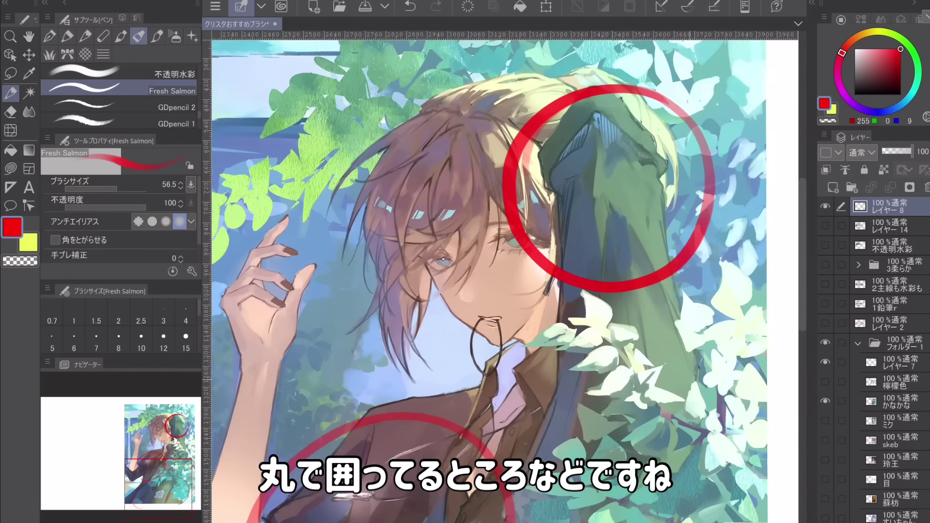
Erase the part of the red sleeve circle that crosses the face with the 硬め eraser at size 82.2
scroll(431, 131, up, 4)
scroll(504, 281, down, 1)
scroll(505, 281, up, 2)
click(10, 112)
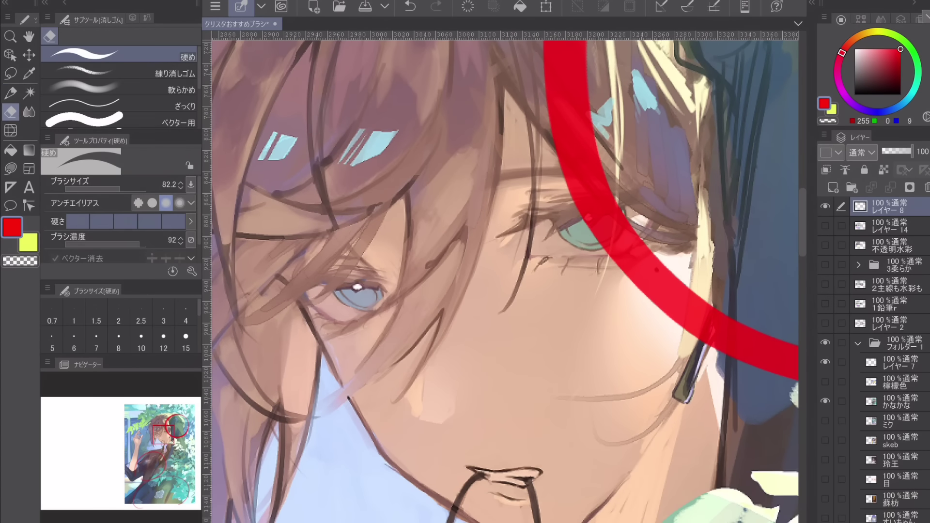
mouse_move(601, 222)
mouse_down()
mouse_move(584, 153)
mouse_move(677, 347)
mouse_up()
drag(678, 347, 568, 115)
Paint red strokes along the fringe with Fresh Salmon at size 56.5 to show how the hair is painted
scroll(567, 115, up, 1)
scroll(568, 114, down, 2)
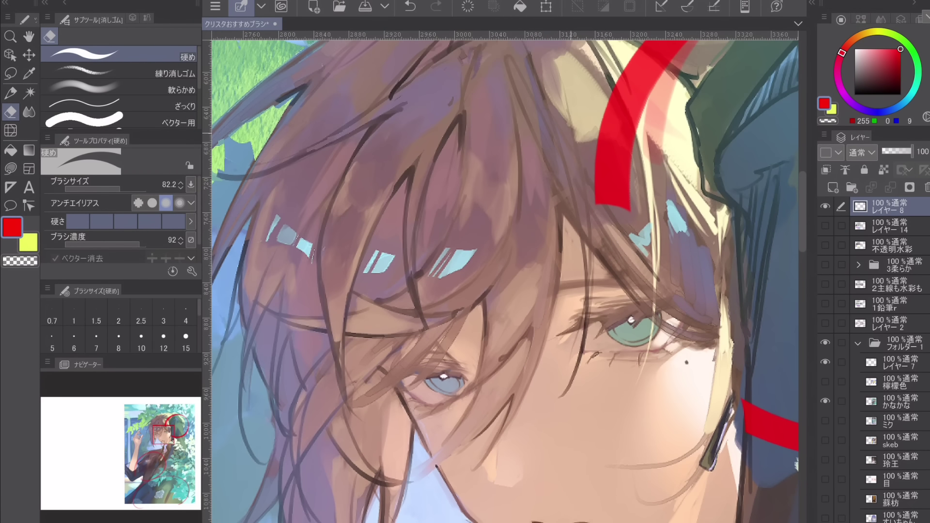
click(14, 94)
drag(423, 118, 346, 242)
drag(457, 140, 417, 240)
drag(368, 204, 356, 220)
drag(381, 133, 339, 264)
drag(356, 99, 266, 164)
drag(339, 140, 281, 221)
drag(368, 128, 300, 213)
drag(479, 87, 470, 203)
drag(490, 102, 497, 197)
drag(506, 138, 505, 234)
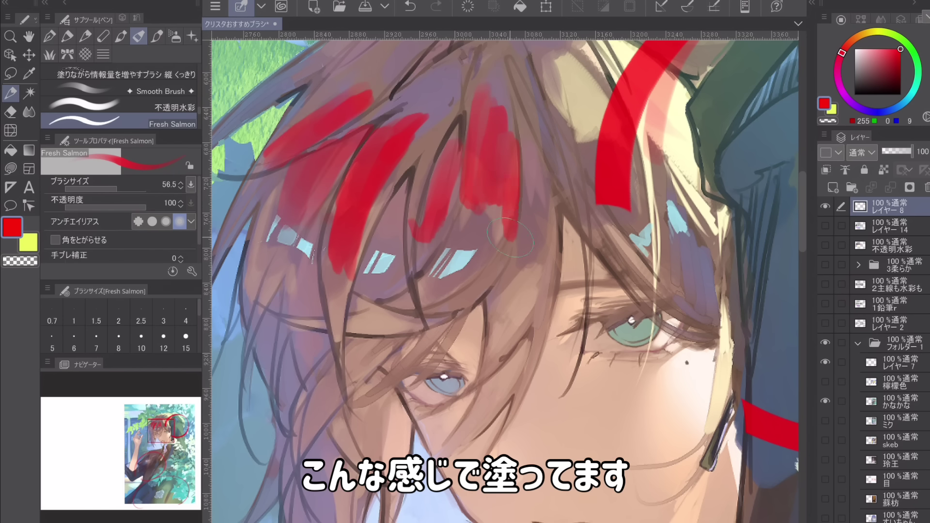
drag(472, 192, 466, 223)
Erase all red marks from the artwork with the 硬め eraser at size 980 and switch back to Fresh Salmon
scroll(505, 281, down, 2)
scroll(503, 271, down, 5)
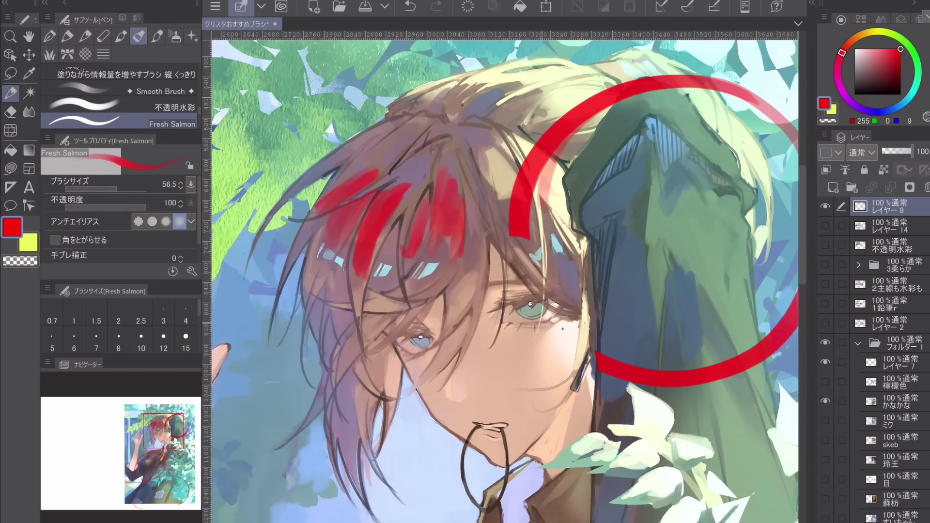
key(e)
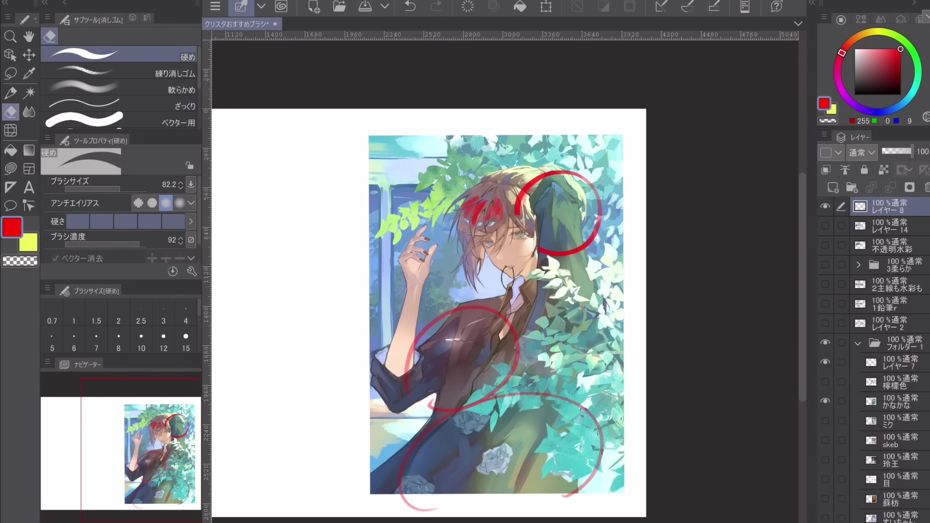
click(140, 188)
mouse_move(503, 203)
mouse_down()
mouse_move(542, 218)
mouse_move(461, 399)
mouse_up()
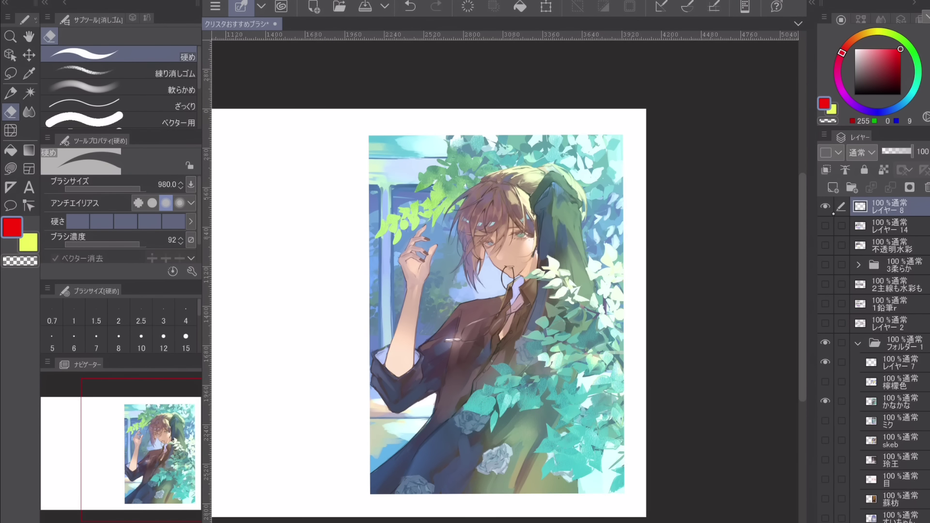
key(p)
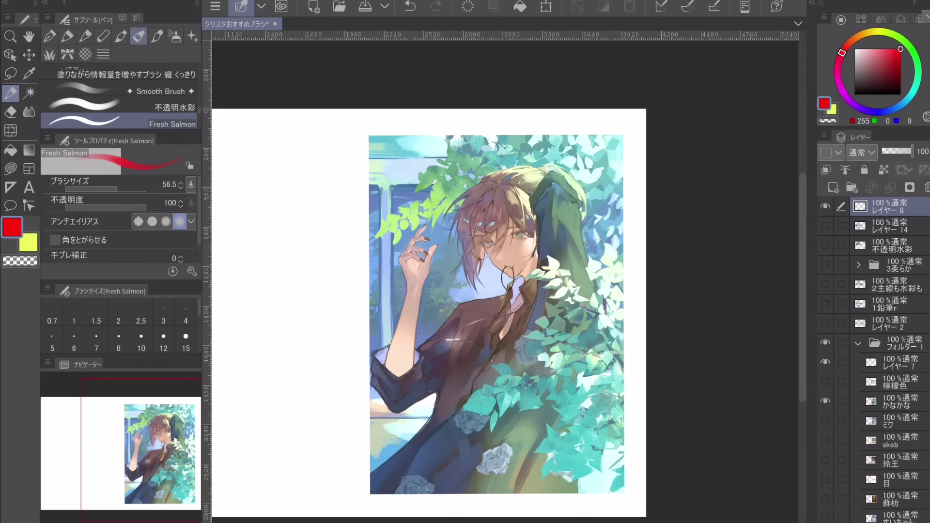
Replace the かなかな example artwork with the すいちゃん illustration on the canvas
click(824, 518)
scroll(493, 246, up, 4)
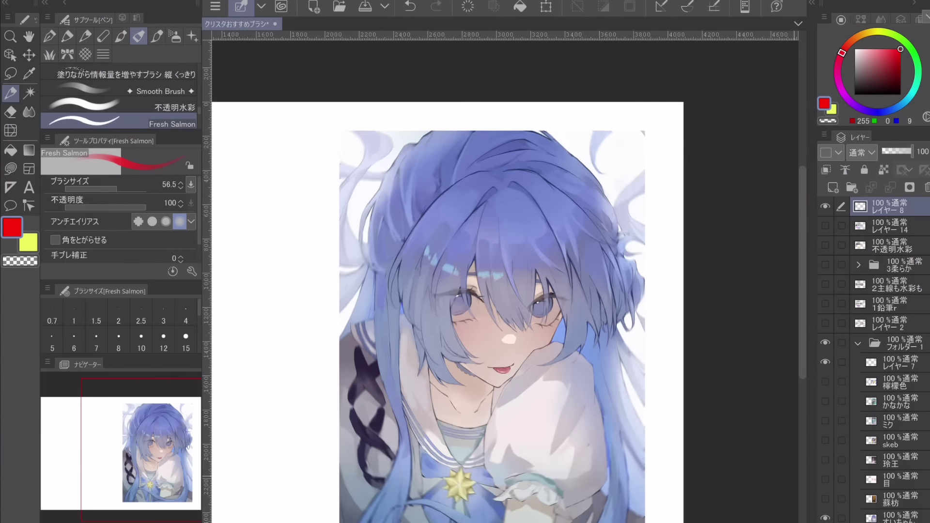
Circle the highlight area across the blue fringe in red with Fresh Salmon at size 56.5 and undo the circle
mouse_move(310, 276)
mouse_down()
mouse_move(509, 164)
mouse_move(364, 291)
mouse_up()
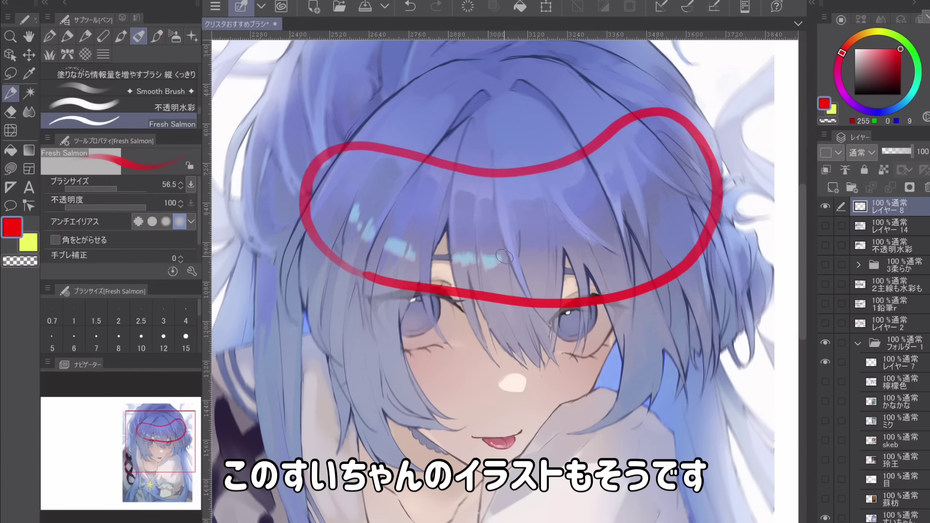
scroll(544, 240, up, 3)
scroll(556, 255, down, 2)
click(410, 6)
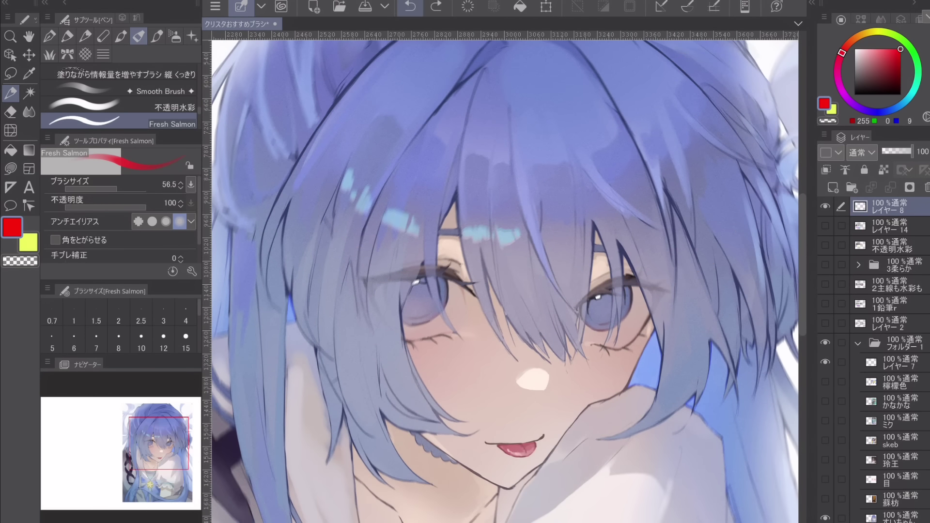
Handwrite 顔良 with a heart in red beside the character's cheek using Fresh Salmon at size 14.7
scroll(504, 281, up, 2)
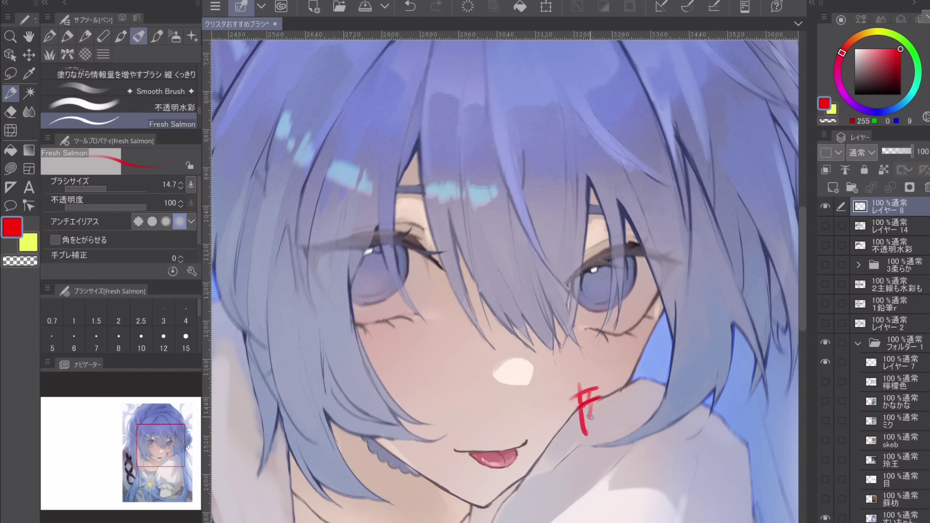
drag(675, 358, 687, 377)
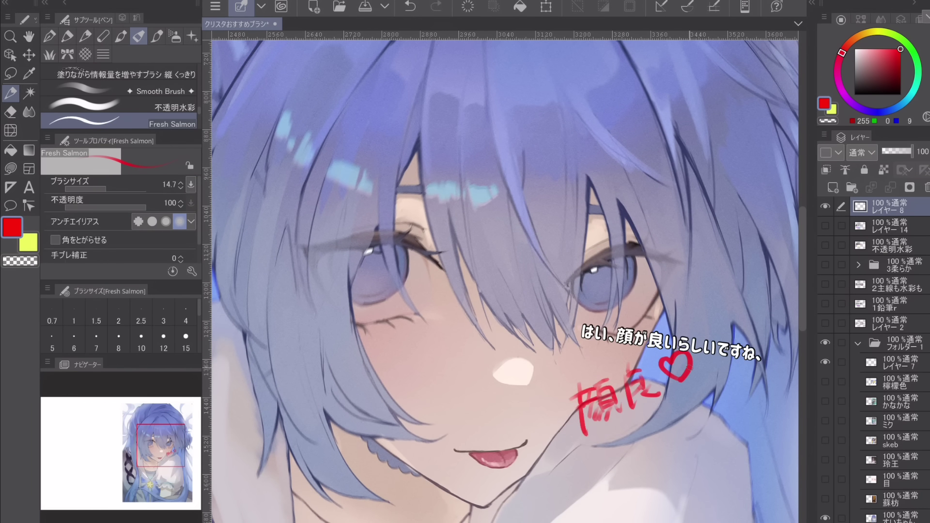
Paint red Fresh Salmon patches at size 54.2 over the shaded locks of the fringe
scroll(504, 299, down, 4)
scroll(504, 298, up, 3)
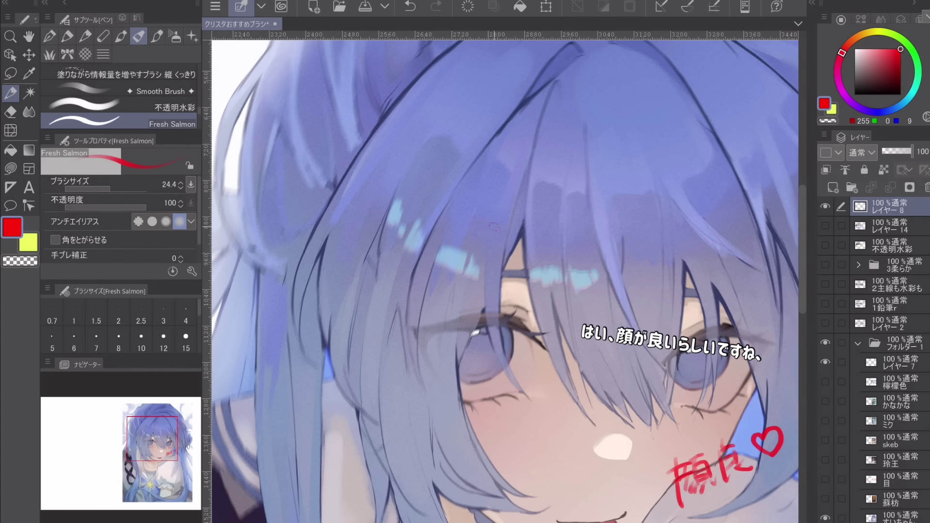
drag(479, 162, 458, 231)
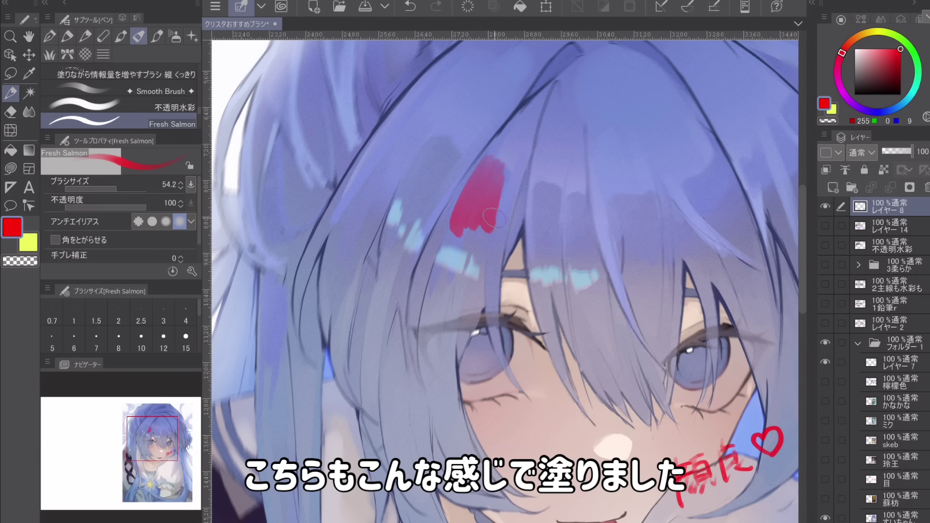
drag(506, 177, 496, 242)
mouse_move(448, 140)
mouse_down()
mouse_move(429, 201)
mouse_move(411, 177)
mouse_up()
mouse_move(540, 187)
mouse_down()
mouse_move(544, 237)
mouse_move(559, 242)
mouse_up()
Layer dark reddish-brown strokes (RGB 94, 66, 67) over the lower part of the middle red fringe patch
click(856, 80)
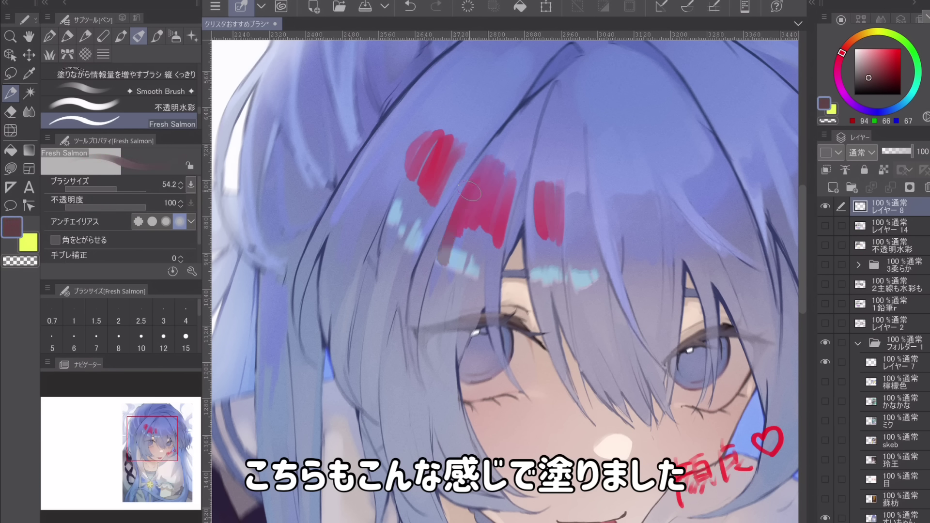
drag(469, 191, 455, 250)
drag(484, 194, 479, 264)
drag(494, 222, 487, 264)
drag(469, 201, 450, 255)
Paint red Fresh Salmon strokes at size 54.2 along the tied-back side hair behind the fringe
mouse_move(498, 232)
mouse_down()
mouse_move(494, 254)
mouse_move(507, 255)
mouse_move(634, 394)
mouse_up()
drag(361, 298, 373, 397)
drag(446, 121, 436, 286)
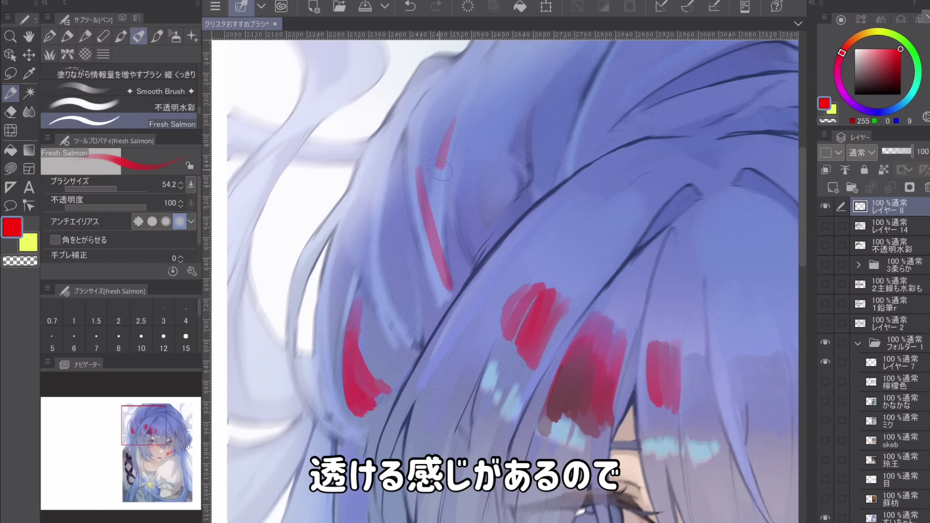
drag(441, 168, 438, 283)
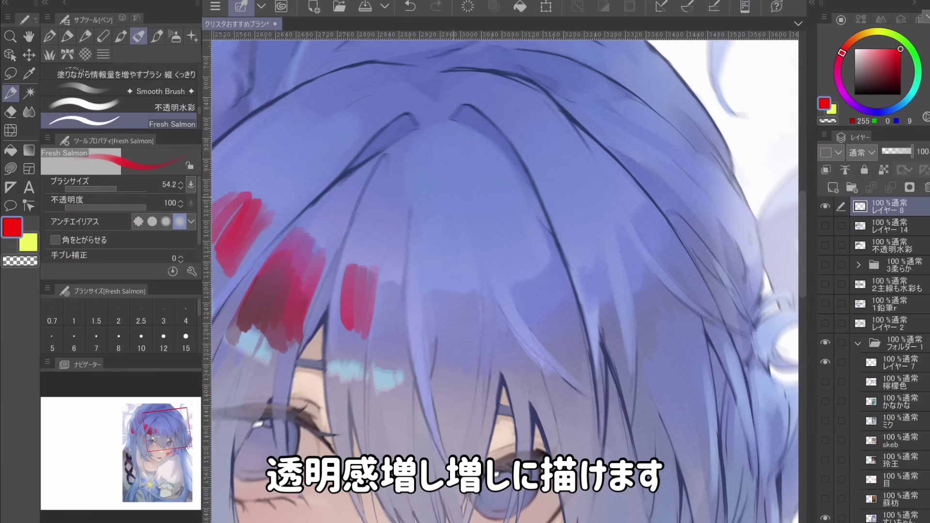
Set the colour to orange-red (RGB 255, 30, 0) and paint strokes over the fringe on the opposite side
alt+click(419, 213)
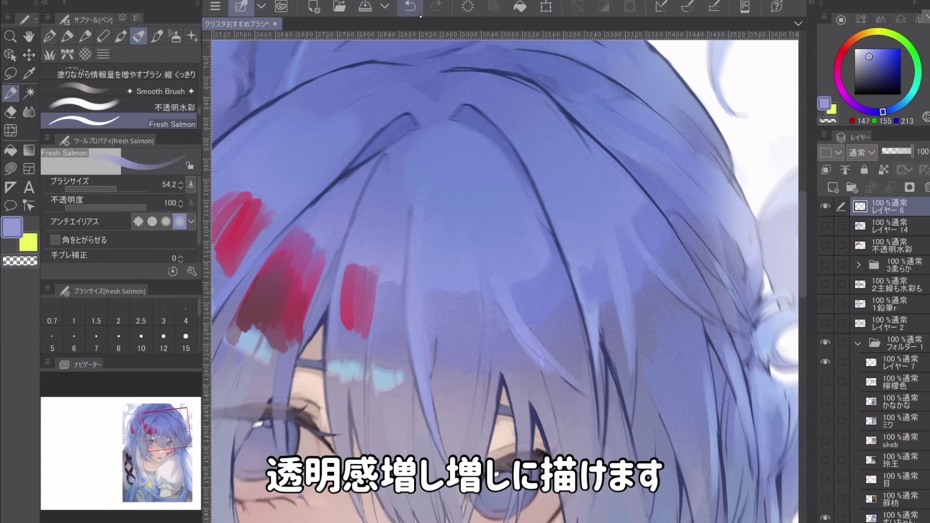
click(418, 12)
click(900, 49)
drag(882, 112, 845, 48)
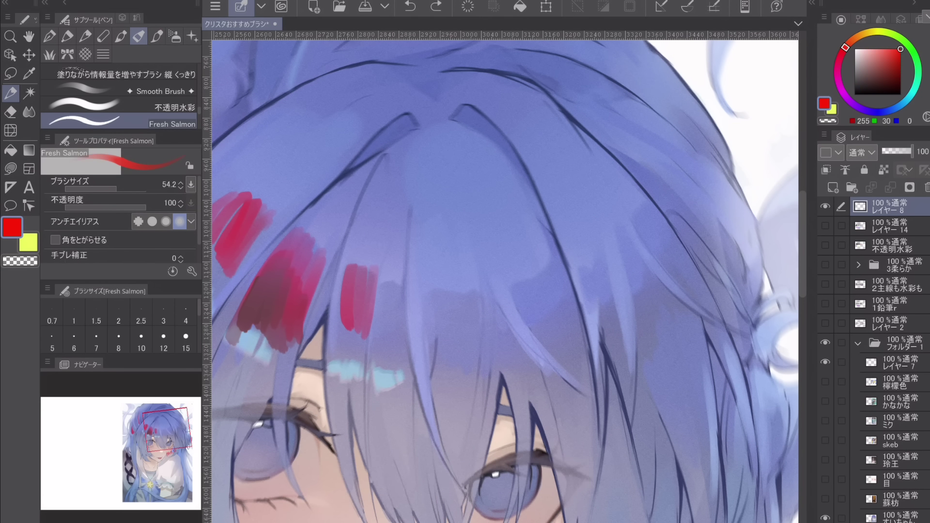
drag(601, 216, 635, 365)
mouse_move(652, 312)
mouse_down()
mouse_move(693, 329)
mouse_move(664, 383)
mouse_up()
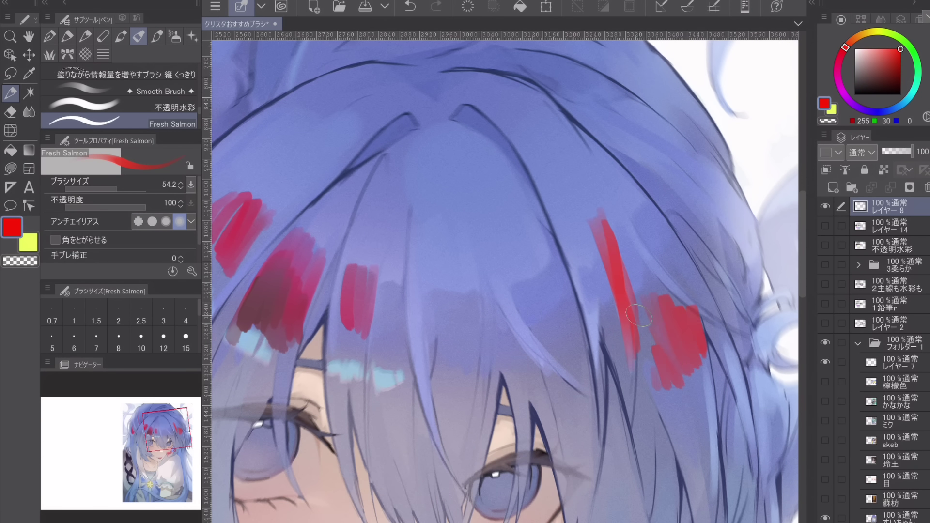
Paint red Fresh Salmon strokes along the dark crossed lacing beside the hair
scroll(639, 316, down, 3)
drag(546, 426, 608, 267)
scroll(252, 358, up, 4)
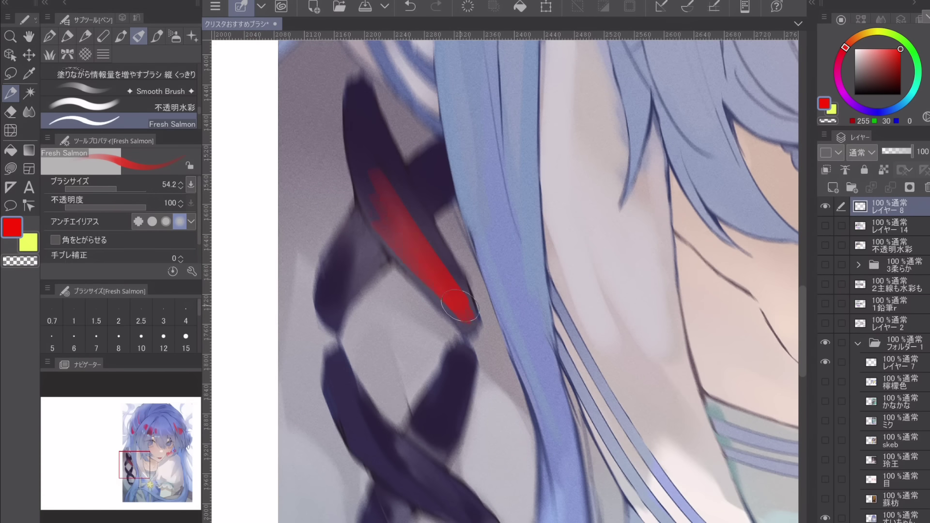
scroll(348, 310, down, 5)
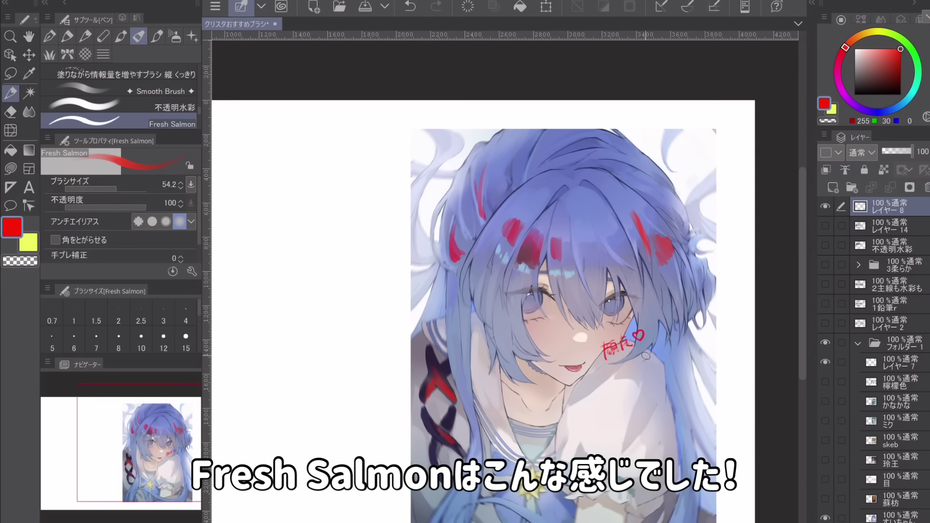
drag(625, 322, 632, 376)
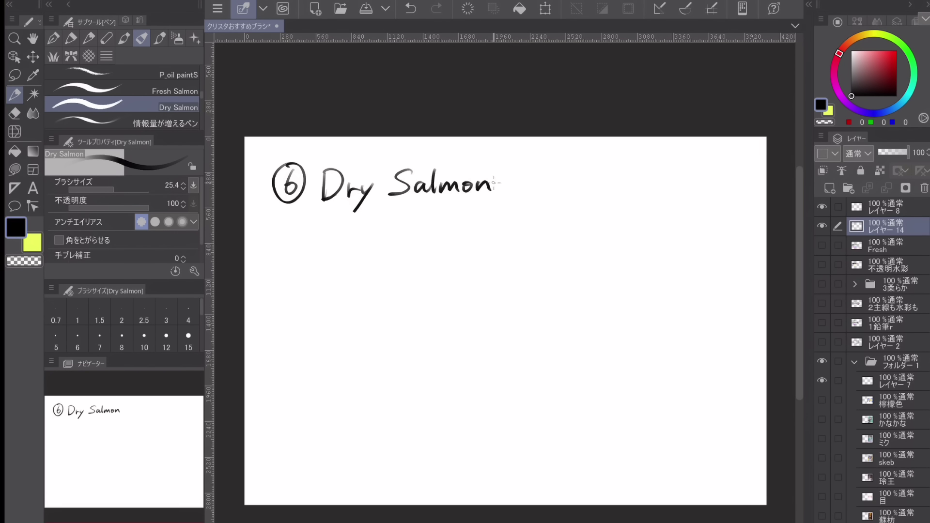
Scribble black Dry Salmon samples under the title and a Fresh Salmon sample at size 101.6 next to them for comparison
mouse_move(320, 232)
mouse_down()
mouse_move(441, 242)
mouse_move(448, 257)
mouse_move(477, 224)
mouse_move(492, 259)
mouse_up()
click(136, 93)
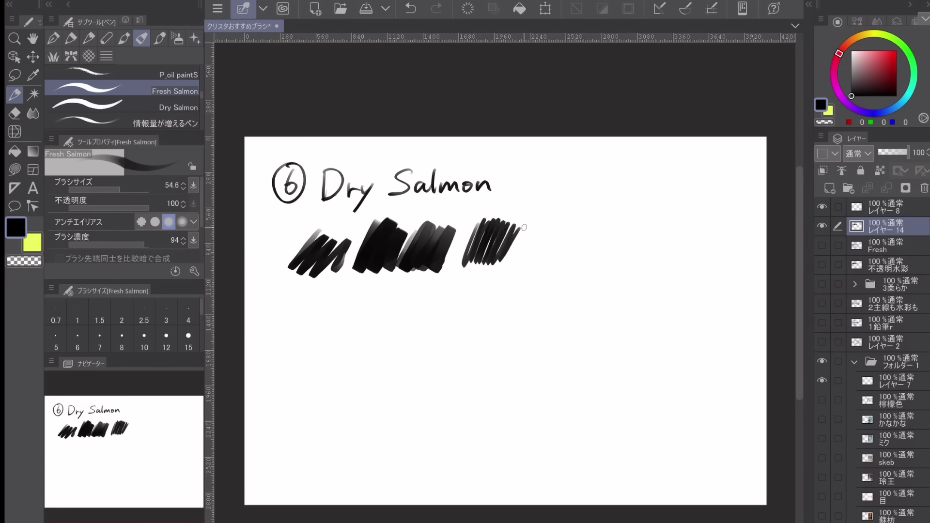
drag(497, 220, 513, 244)
key(ctrl+z)
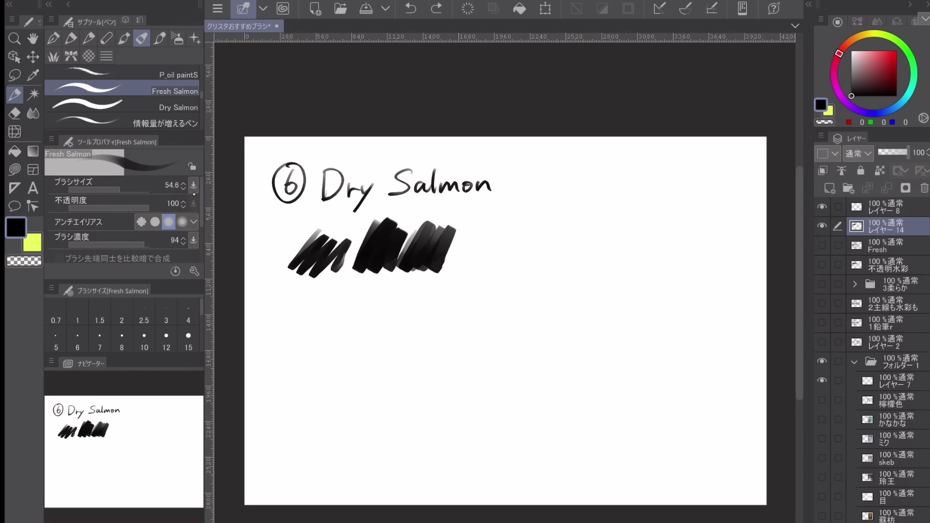
mouse_move(462, 264)
mouse_down()
mouse_move(518, 225)
mouse_move(533, 255)
mouse_up()
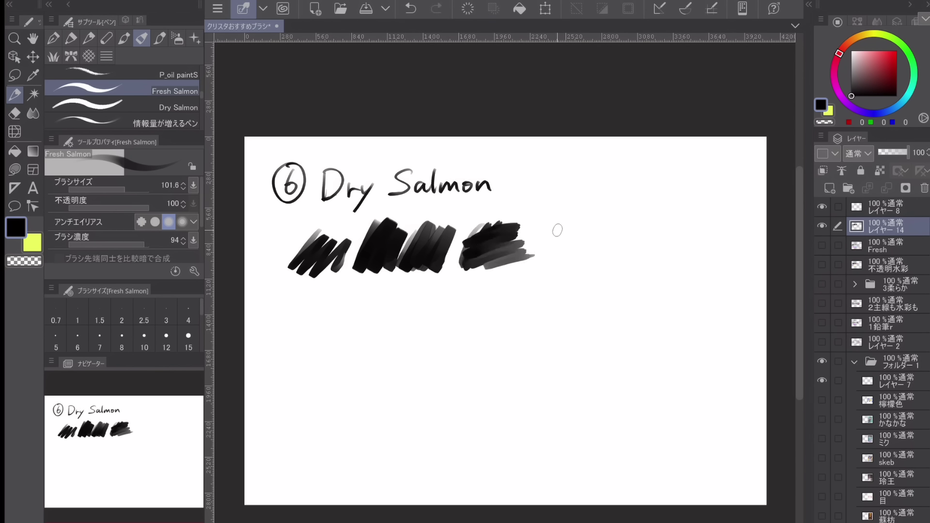
click(413, 12)
drag(486, 228, 554, 238)
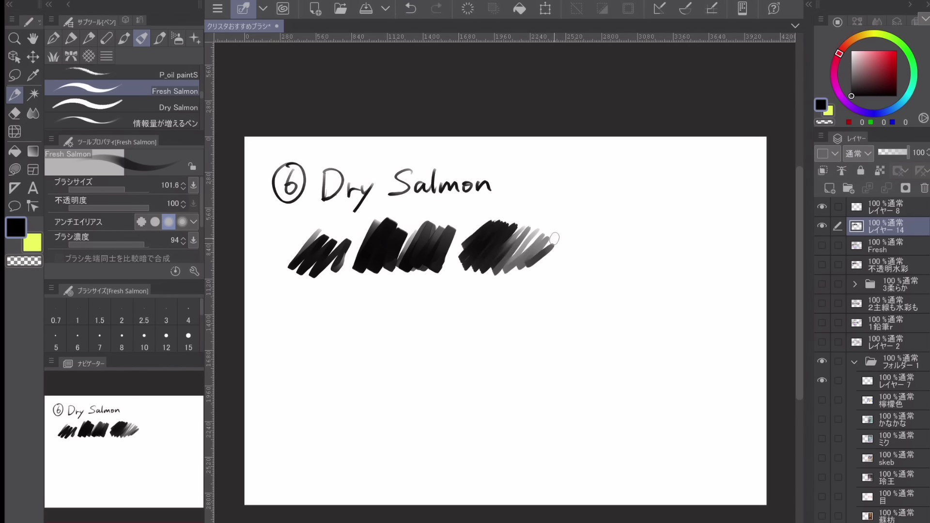
Label the black samples Dry and Fresh by hand with an arrow pointing up at each
scroll(451, 276, up, 3)
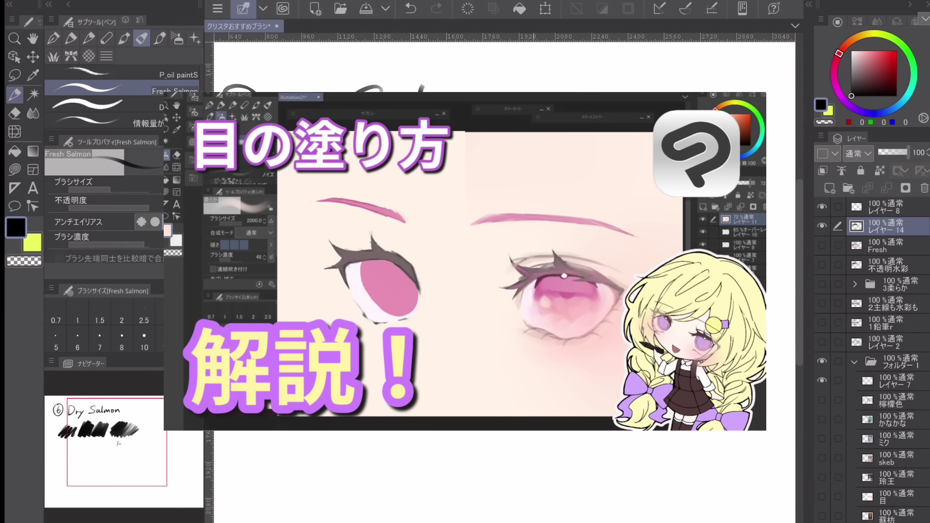
click(136, 104)
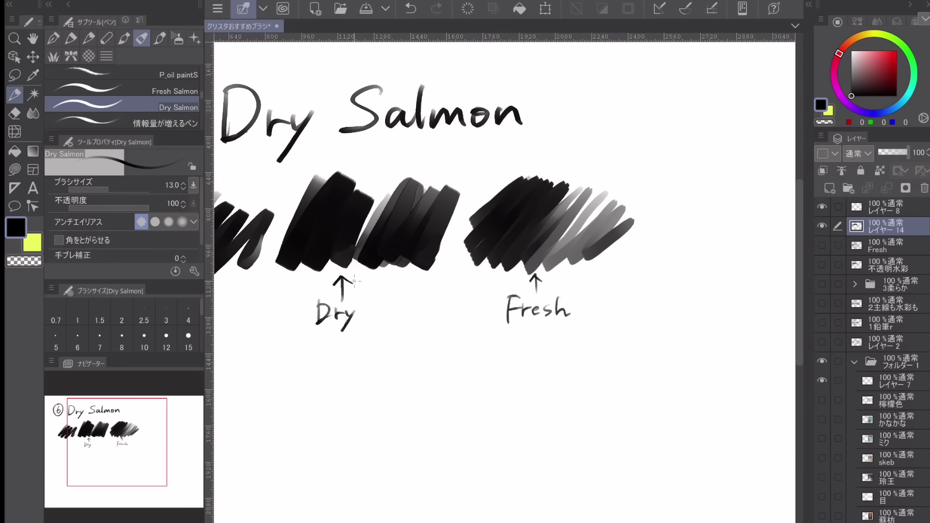
Handwrite フチがある above the edges of the Dry Salmon sample and undo the writing
scroll(472, 230, up, 3)
scroll(477, 263, up, 3)
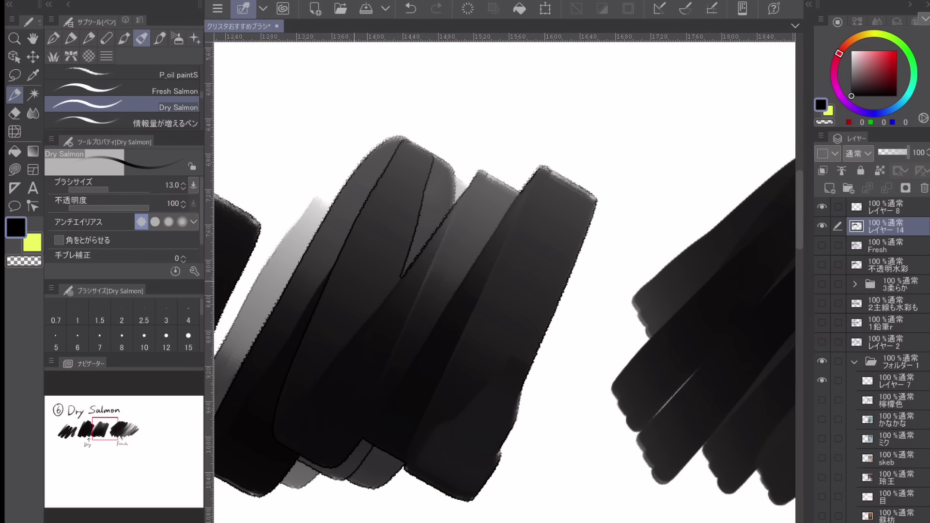
drag(584, 129, 593, 140)
drag(609, 109, 639, 138)
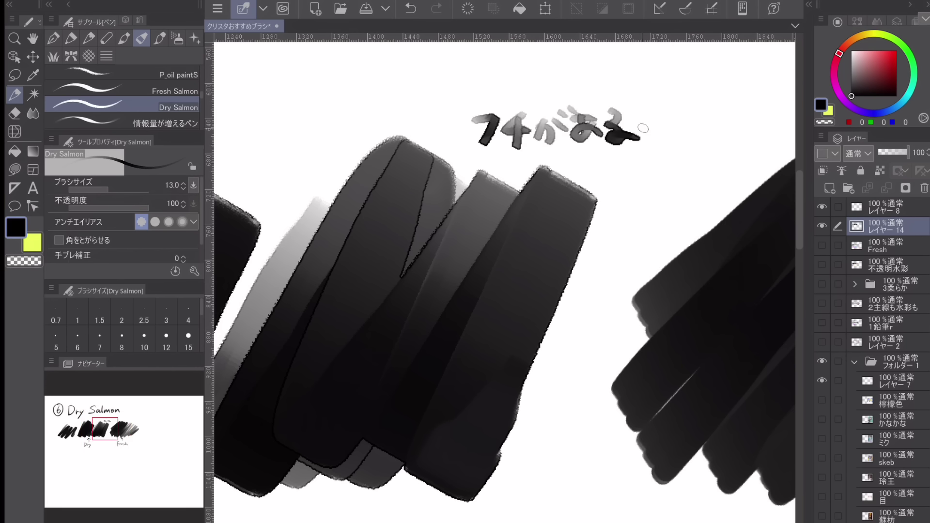
key(ctrl+z)
key(ctrl+z)
key(ctrl+z)
key(ctrl+z)
key(ctrl+z)
key(ctrl+z)
key(ctrl+z)
key(ctrl+z)
key(ctrl+z)
key(ctrl+z)
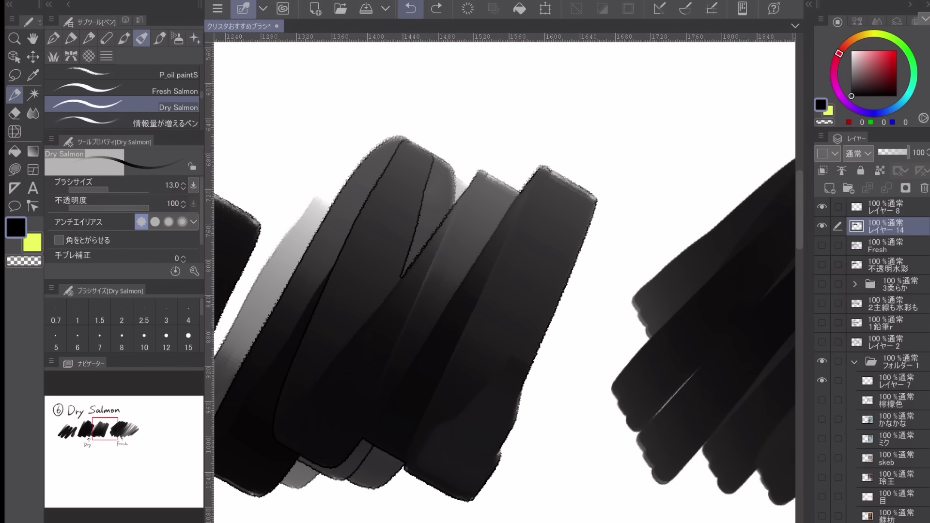
Paint pink Dry Salmon samples (RGB 249, 172, 255) below the Dry label, with the larger one at size 182.9
scroll(547, 181, down, 10)
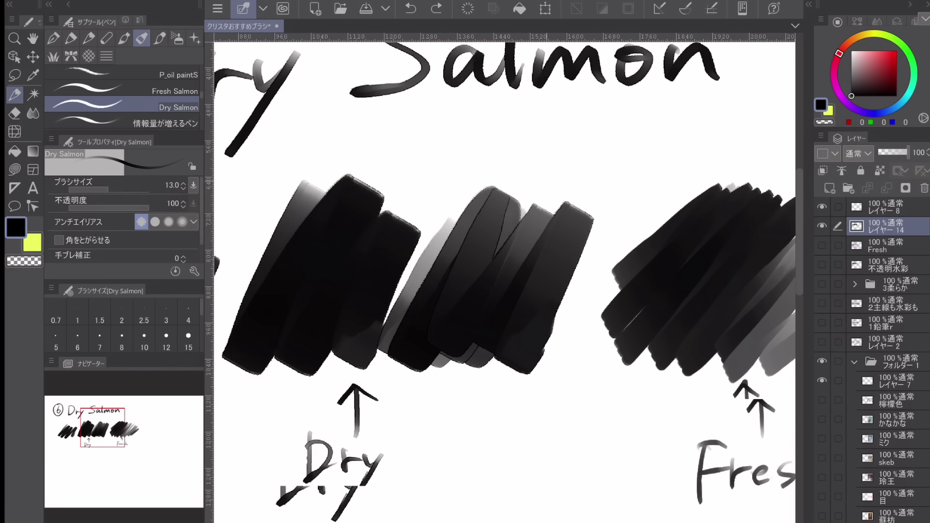
click(867, 50)
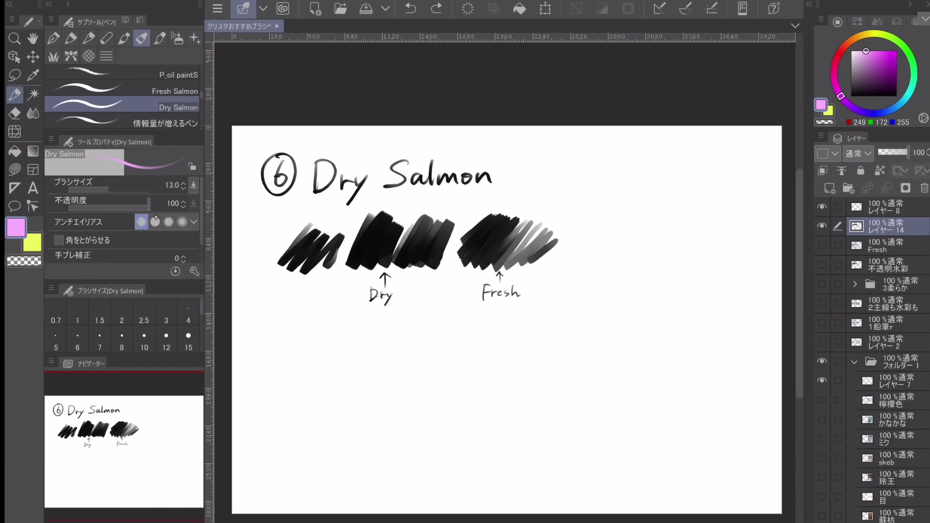
drag(322, 341, 312, 394)
drag(373, 349, 457, 347)
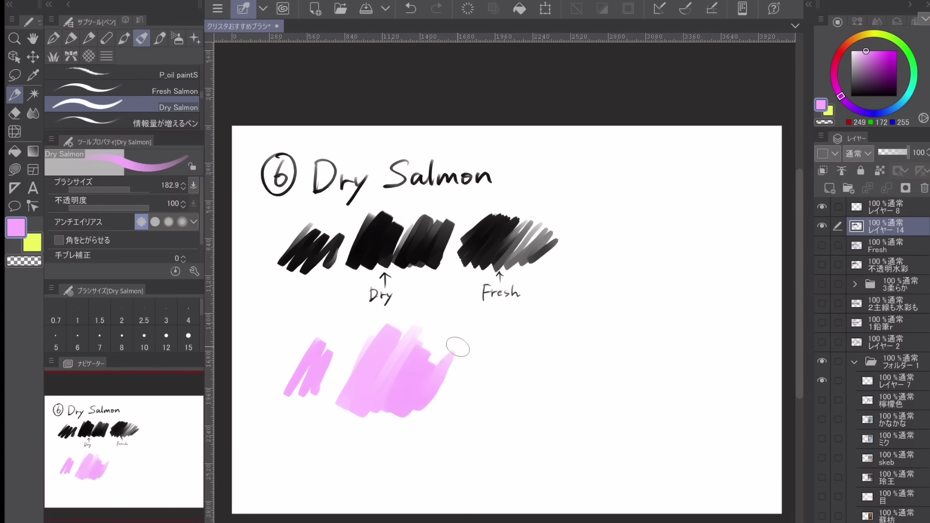
Paint dark blue strokes (RGB 32, 40, 132) beside the large pink sample, overlapping its edge
drag(839, 81, 877, 114)
click(885, 73)
drag(472, 339, 458, 406)
drag(509, 344, 487, 399)
drag(443, 345, 421, 398)
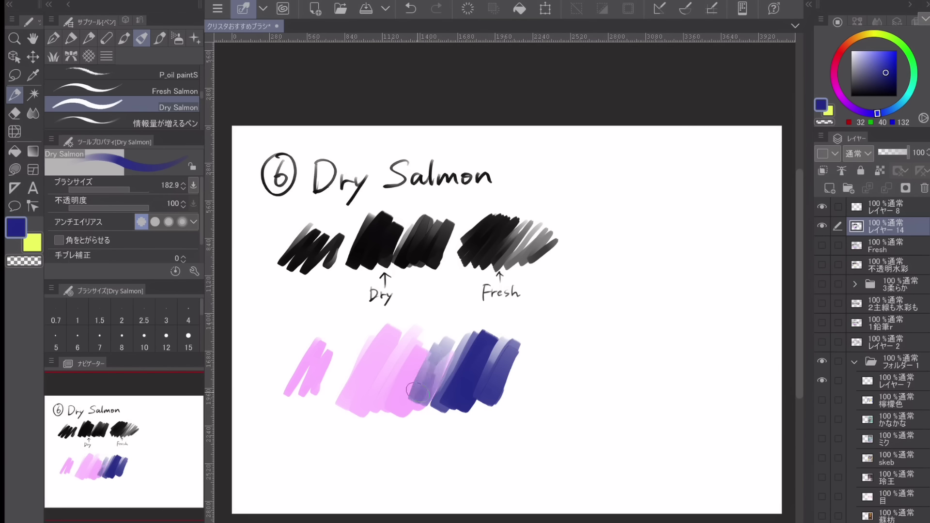
Blend the pink and blue boundary, then extend the blue sample with strokes in a picked lighter blue (RGB 62, 70, 149)
drag(419, 353, 397, 403)
mouse_move(426, 395)
mouse_down()
mouse_move(455, 357)
mouse_move(418, 388)
mouse_move(434, 320)
mouse_up()
alt+click(311, 353)
alt+click(478, 344)
drag(527, 349, 505, 405)
drag(556, 341, 538, 393)
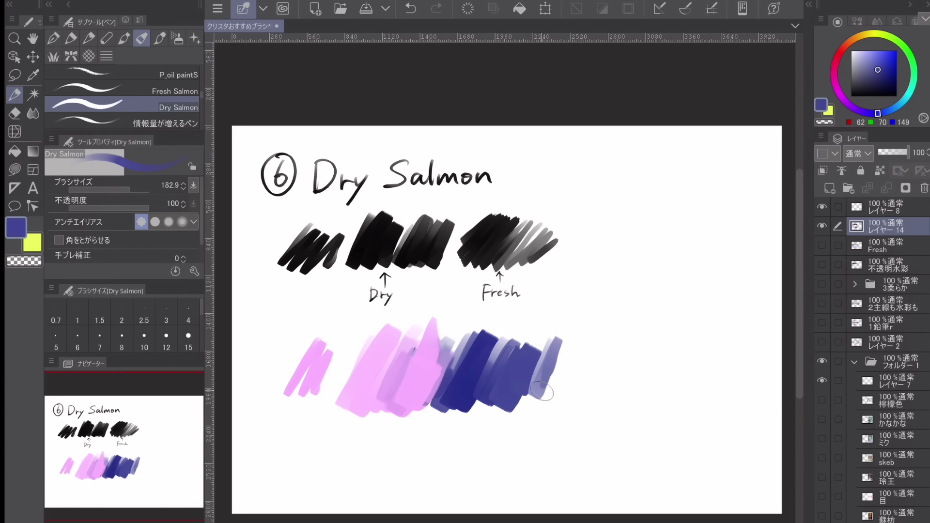
Add teal strokes (RGB 62, 123, 149) at the blue end and draw one long teal stroke across all the colour samples
click(900, 103)
mouse_move(596, 339)
mouse_down()
mouse_move(533, 339)
mouse_move(489, 407)
mouse_move(567, 348)
mouse_up()
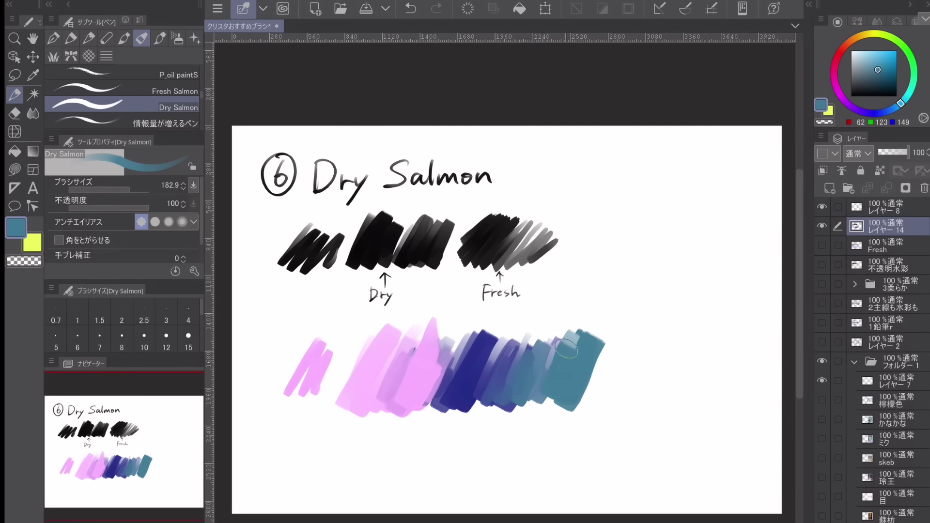
drag(308, 379, 715, 385)
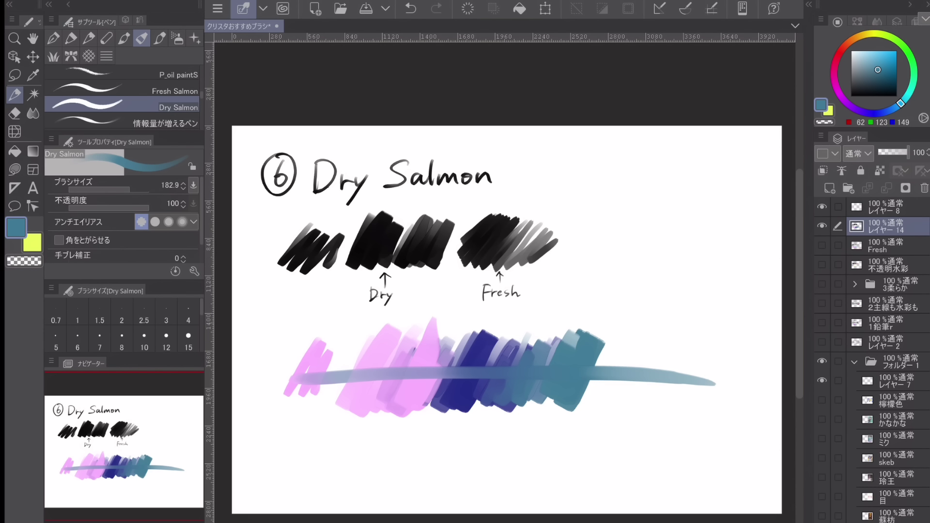
Hide レイヤー 14, make レイヤー 8 active and show the 目 artwork with its eye in close view
click(821, 226)
click(887, 207)
click(822, 496)
scroll(722, 322, up, 5)
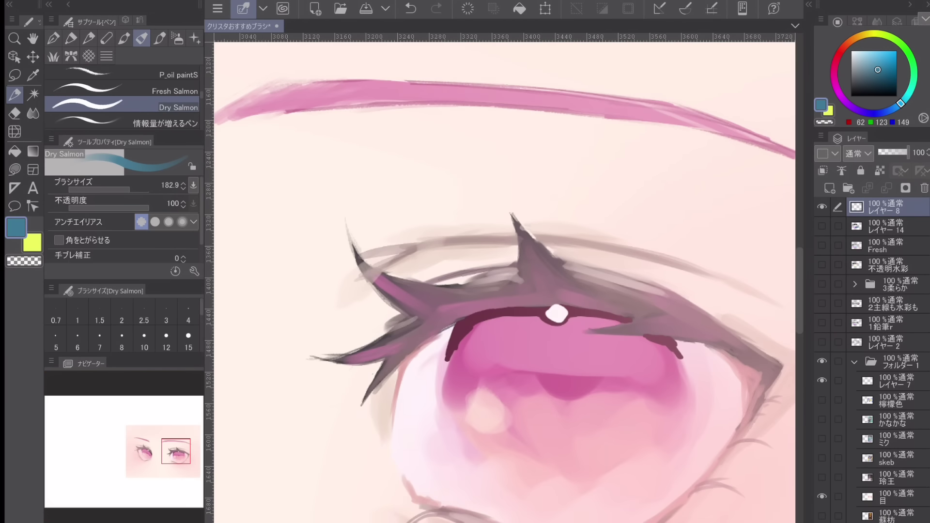
drag(556, 313, 520, 258)
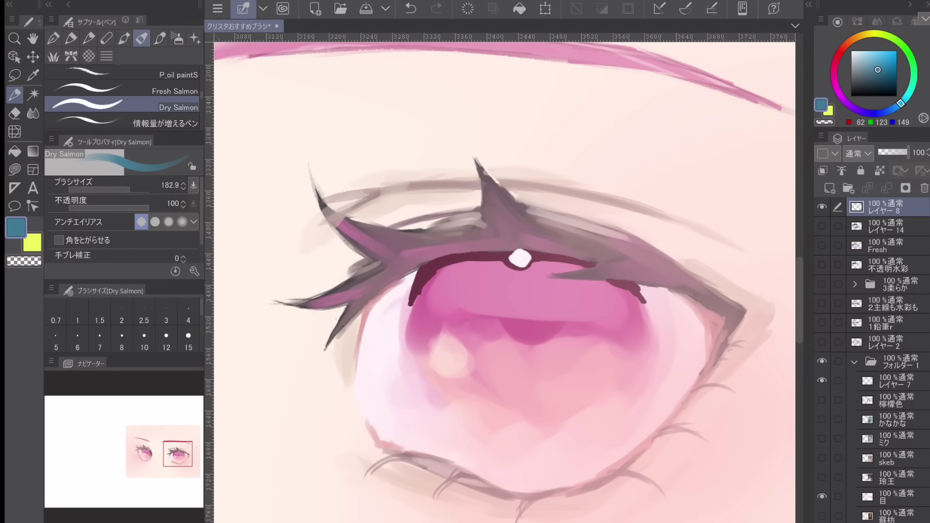
Hide the 目 artwork and show the 檸檬色 illustration instead
click(822, 497)
click(822, 496)
click(822, 496)
click(822, 400)
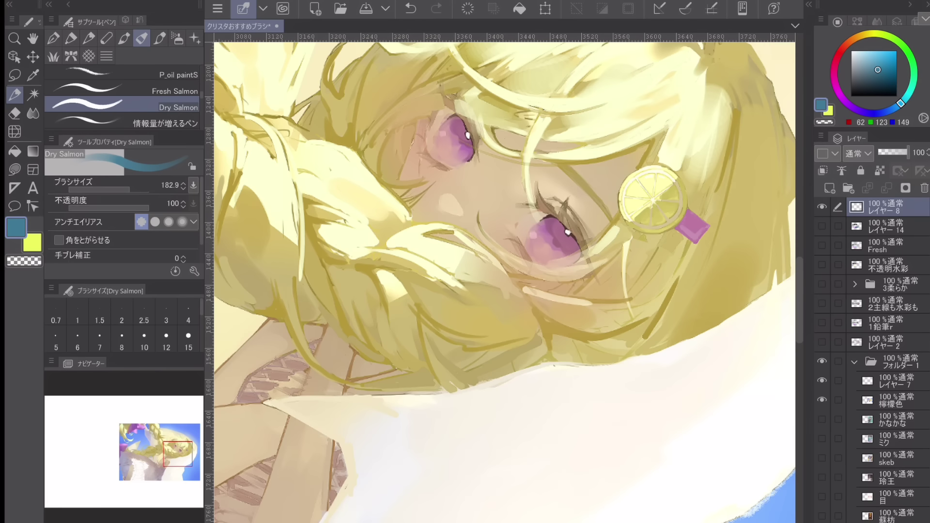
Choose red (RGB 255, 10, 0), reduce the Dry Salmon brush to size 6.9 and circle the eye beside the lemon ornament
scroll(532, 323, down, 3)
scroll(547, 278, up, 6)
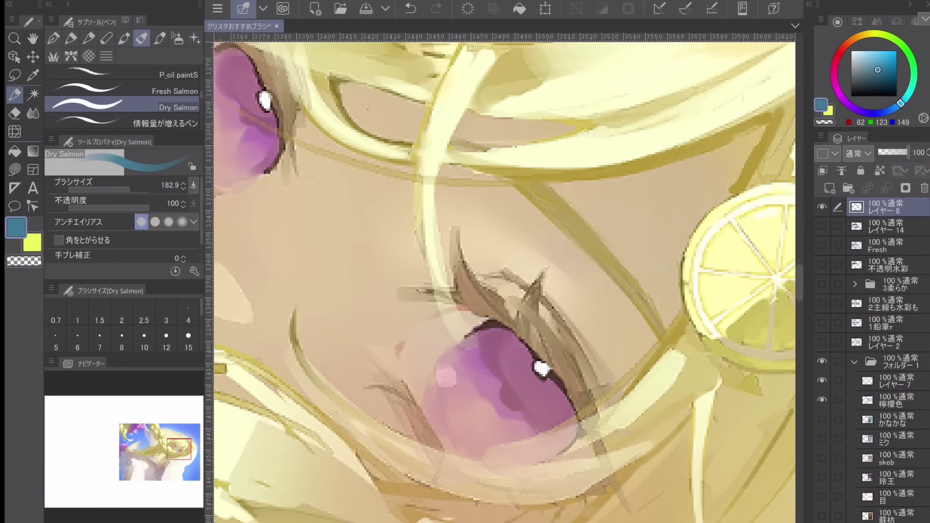
click(896, 51)
click(840, 52)
ctrl+alt+drag(600, 208, 504, 298)
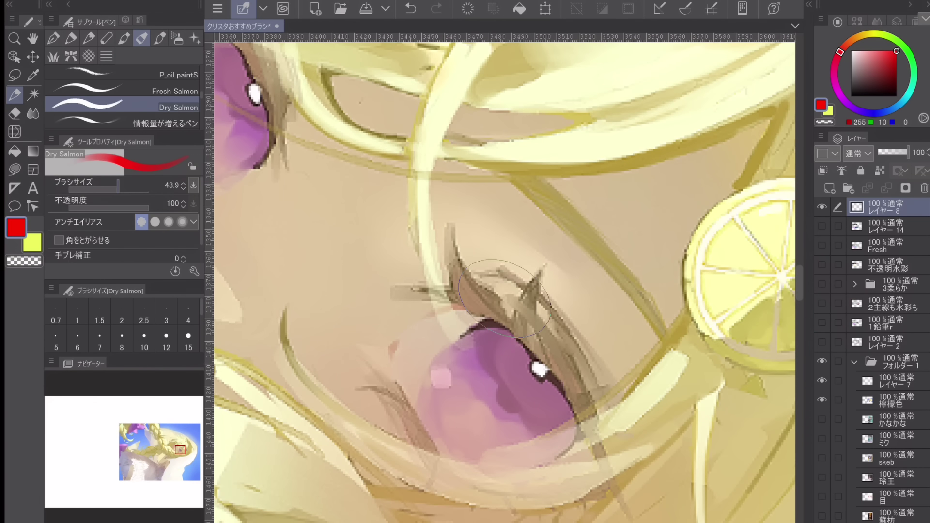
drag(113, 197, 103, 198)
mouse_move(448, 356)
mouse_down()
mouse_move(550, 382)
mouse_move(405, 311)
mouse_up()
Trace the circled eye's upper lashes and eyelid line with red strokes
mouse_move(541, 272)
mouse_down()
mouse_move(521, 321)
mouse_move(529, 344)
mouse_up()
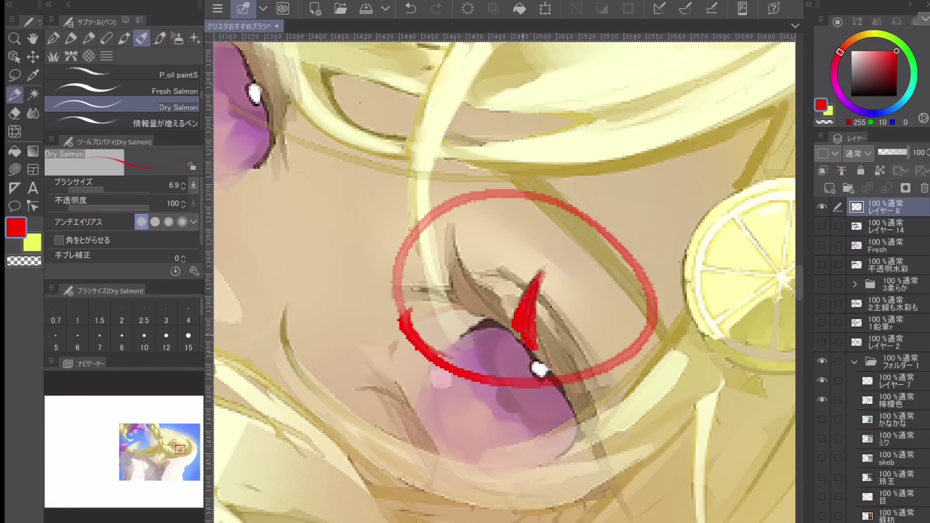
drag(456, 233, 489, 312)
drag(486, 279, 597, 390)
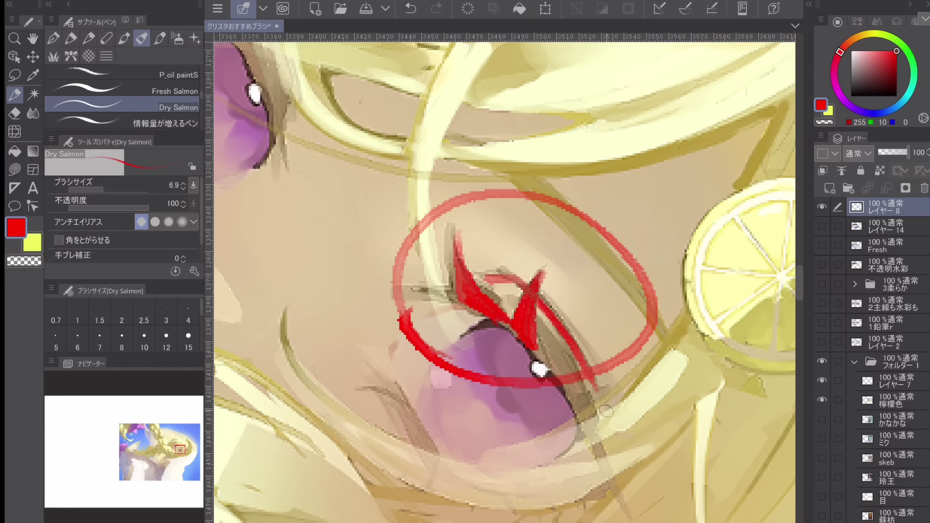
Circle the hair around the lemon ornament in red and fill a short red patch below the purple gem at brush size 16.0
scroll(606, 410, down, 4)
scroll(606, 411, up, 3)
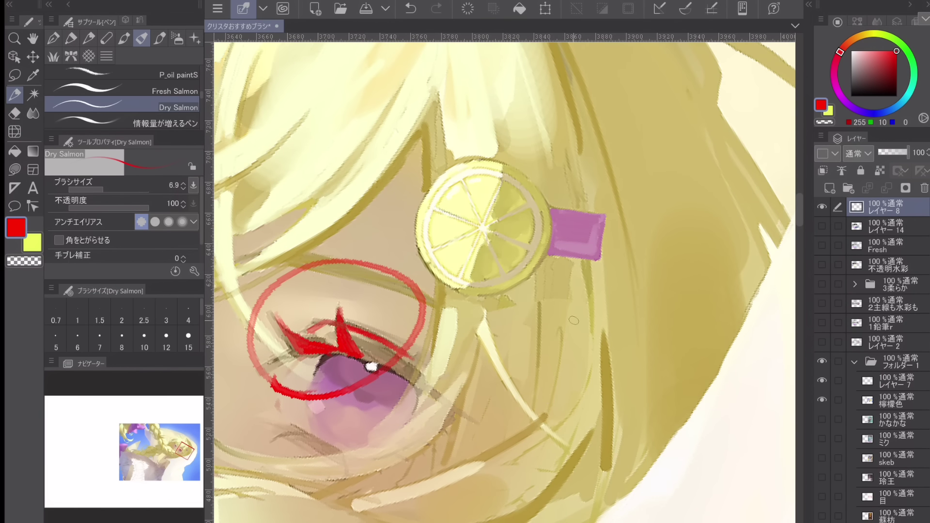
drag(557, 342, 542, 343)
drag(552, 265, 550, 348)
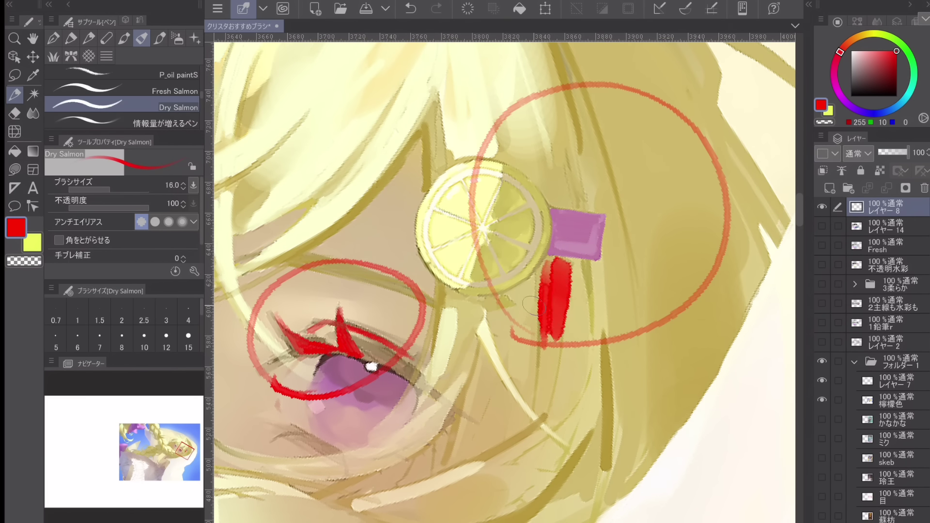
Circle the shaded ruffles near the braid's end in red and mark the individual brush strokes inside with short red patches
scroll(550, 348, down, 4)
scroll(533, 305, down, 3)
scroll(534, 305, left, 5)
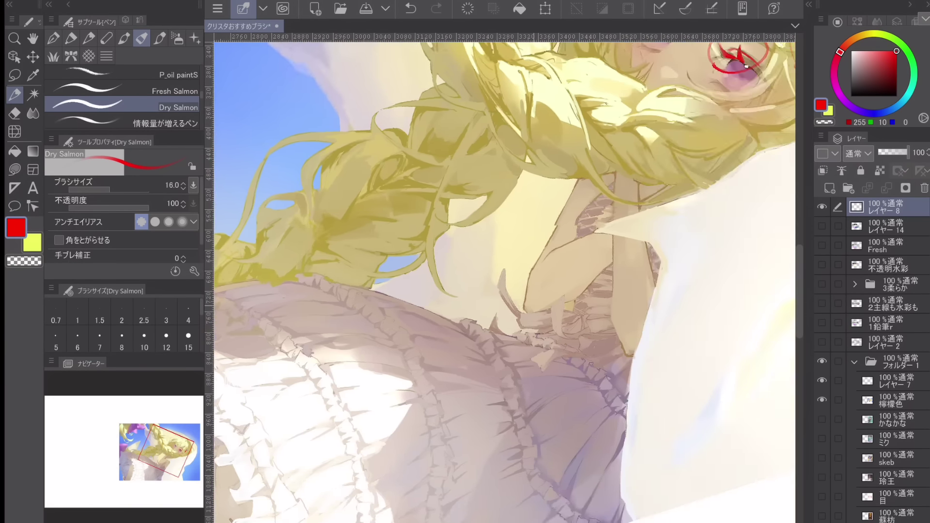
scroll(534, 305, up, 5)
scroll(533, 305, left, 4)
mouse_move(312, 509)
mouse_down()
mouse_move(567, 162)
mouse_move(319, 509)
mouse_up()
mouse_move(480, 286)
mouse_down()
mouse_move(512, 338)
mouse_move(564, 279)
mouse_up()
drag(579, 334, 627, 261)
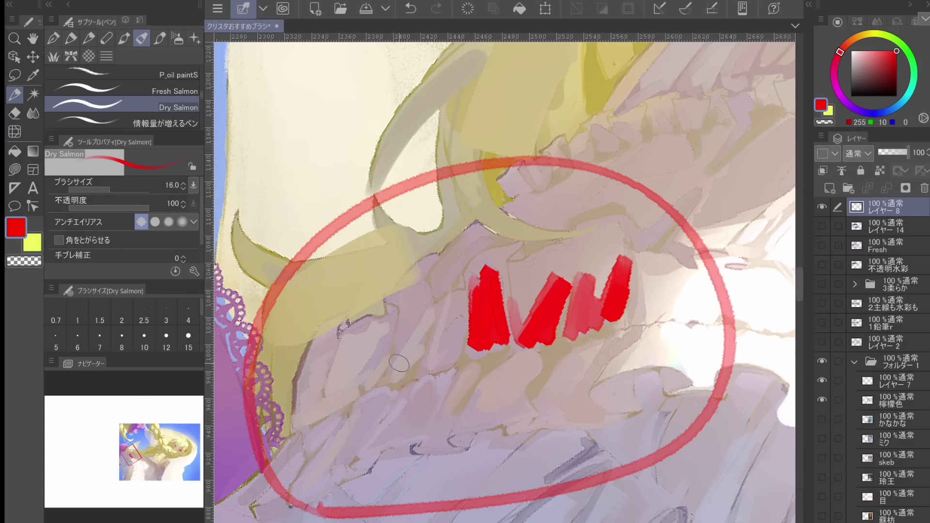
mouse_move(378, 334)
mouse_down()
mouse_move(307, 424)
mouse_move(385, 339)
mouse_up()
drag(426, 315, 390, 375)
drag(414, 390, 363, 456)
Mark two curved brush strokes on the ruffles beside the elbow in red
scroll(505, 282, down, 5)
scroll(504, 282, down, 4)
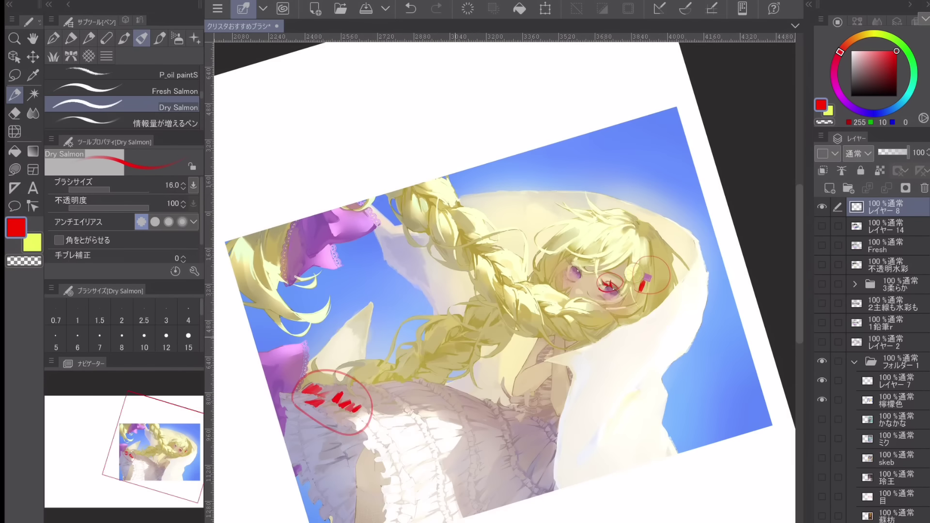
scroll(504, 282, up, 7)
scroll(505, 282, up, 1)
drag(405, 371, 411, 310)
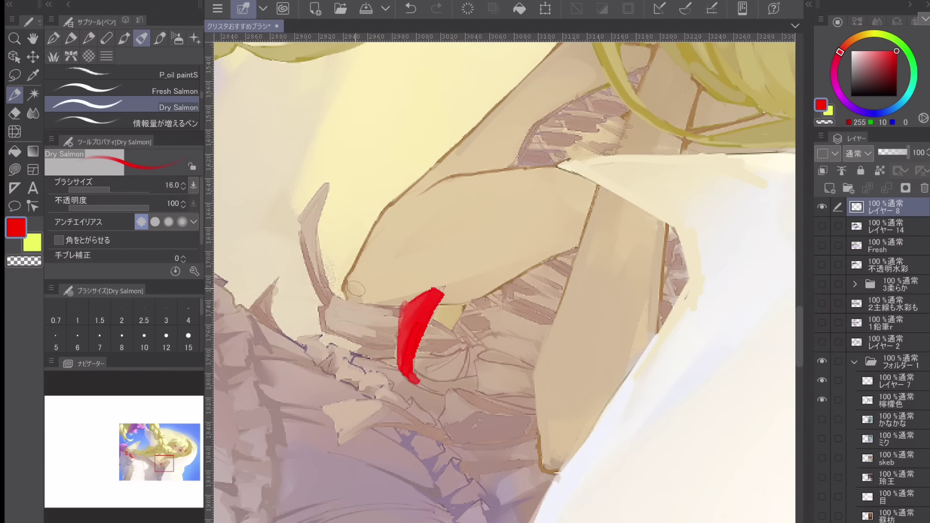
drag(325, 185, 332, 306)
Erase all the red annotations over the 檸檬色 illustration with the 硬め eraser at size 980
scroll(505, 282, down, 6)
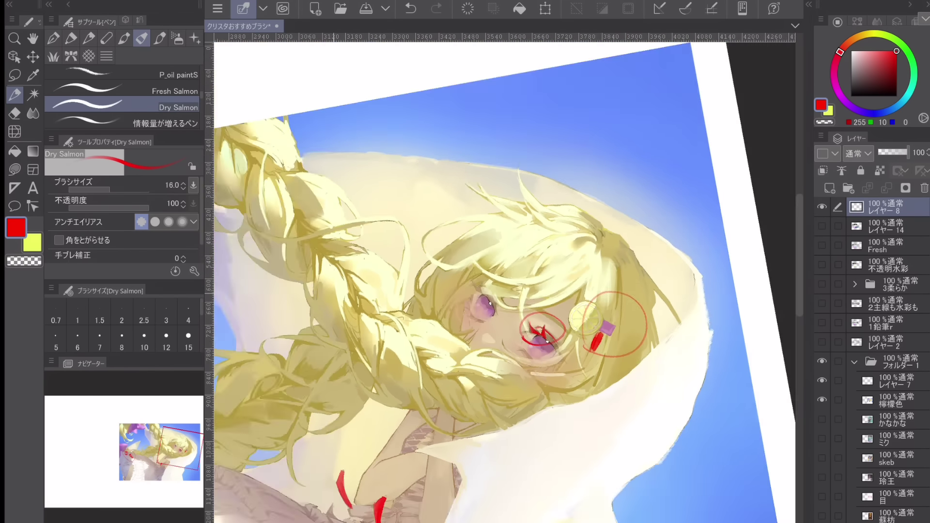
scroll(505, 282, up, 1)
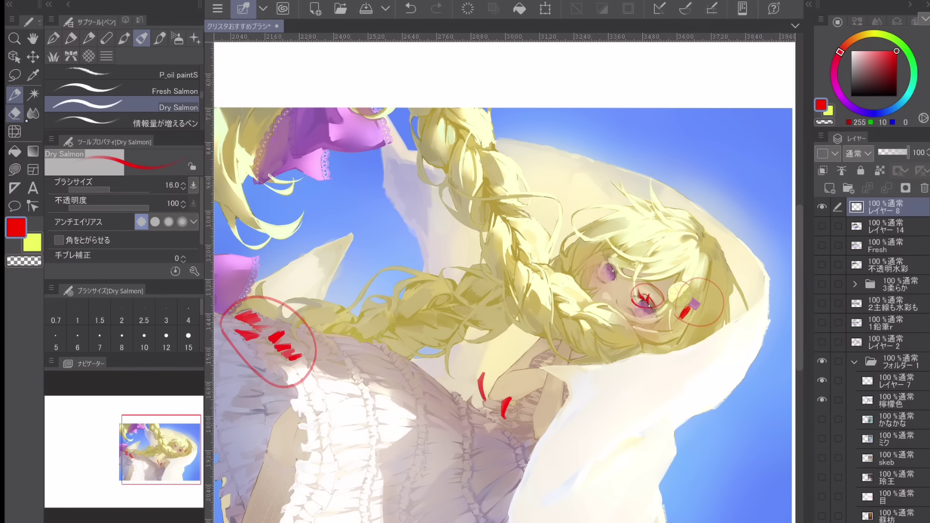
click(16, 115)
drag(272, 339, 673, 309)
Make the 目 layer active and visible, and hide the 檸檬色 illustration
click(893, 497)
click(822, 497)
click(822, 400)
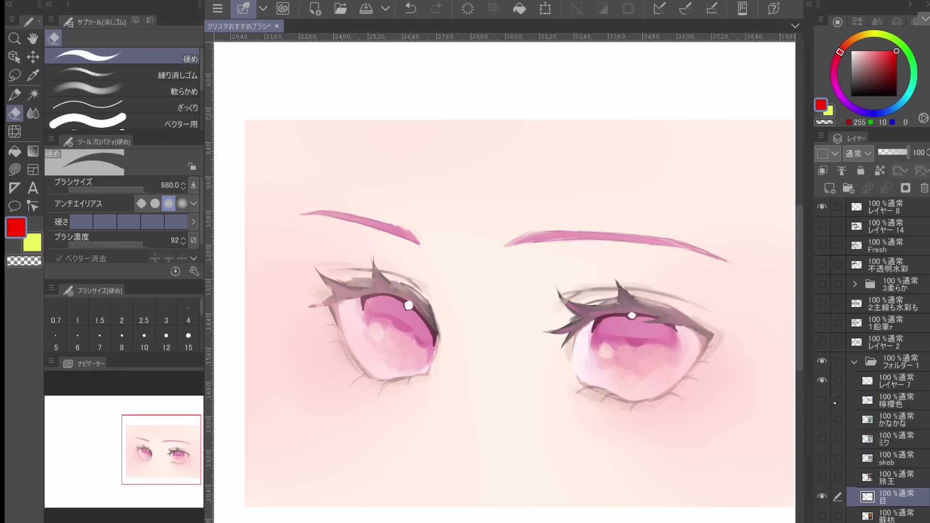
Trace the eyelid crease and outer lashes of one 目 eye in red with the Dry Salmon brush
scroll(655, 280, up, 3)
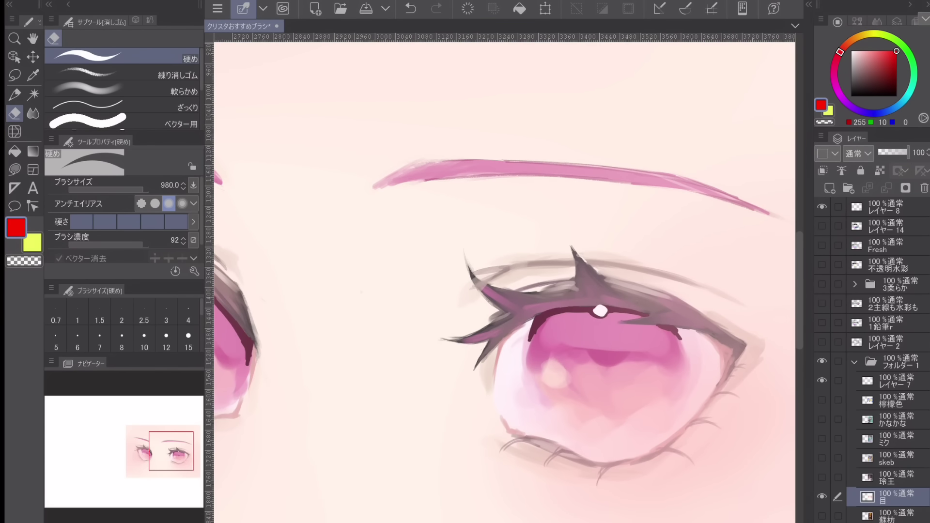
scroll(717, 465, up, 1)
key(p)
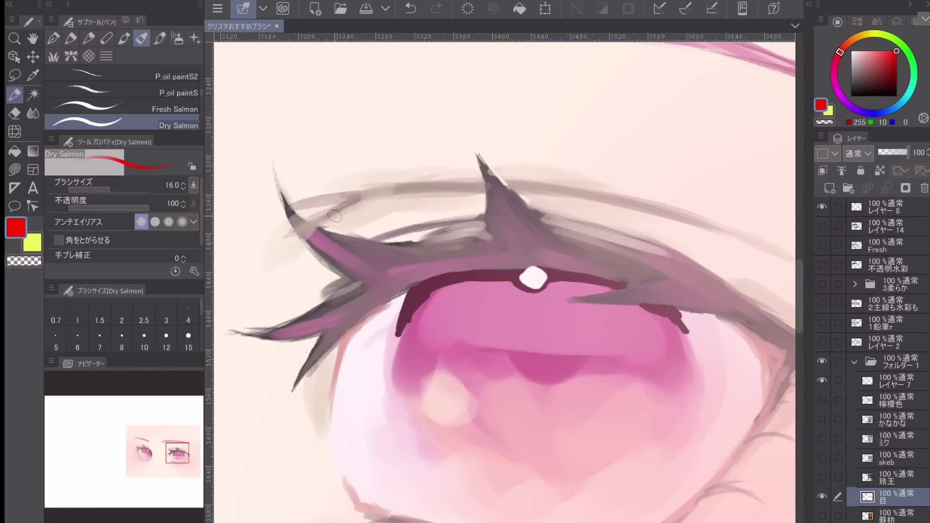
mouse_move(300, 213)
mouse_down()
mouse_move(417, 186)
mouse_move(775, 225)
mouse_up()
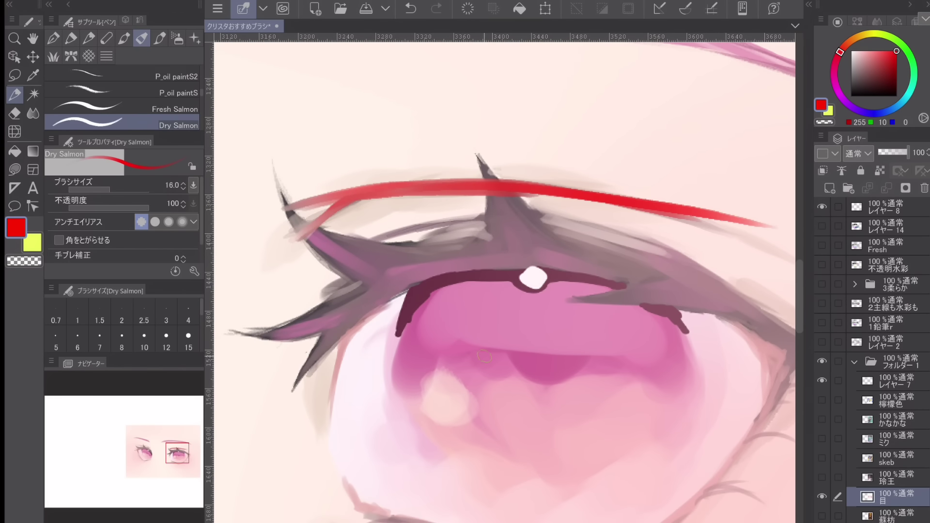
drag(285, 200, 339, 284)
drag(300, 219, 429, 255)
mouse_move(531, 223)
mouse_down()
mouse_move(642, 215)
mouse_move(570, 133)
mouse_up()
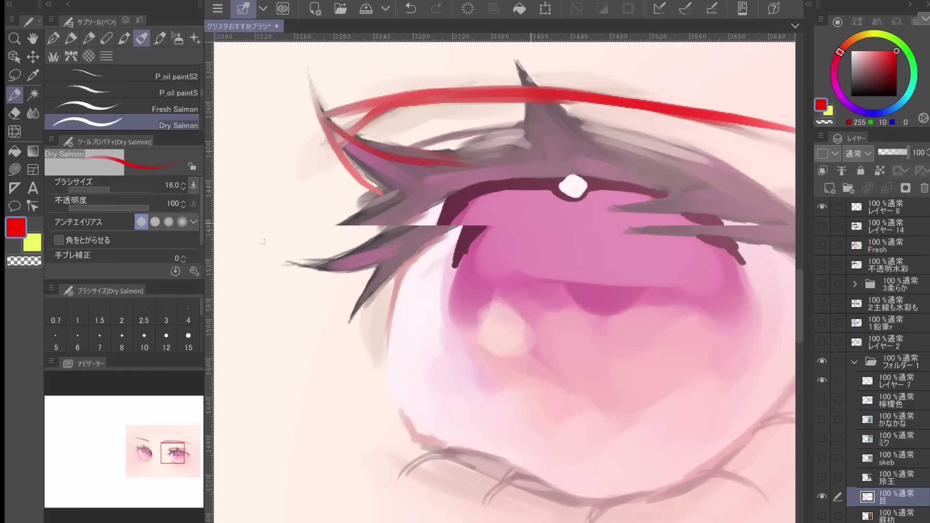
Paint over the inner end of the eyebrow above the traced eye with overlapping red strokes
scroll(504, 282, down, 3)
scroll(284, 290, up, 4)
drag(305, 266, 391, 196)
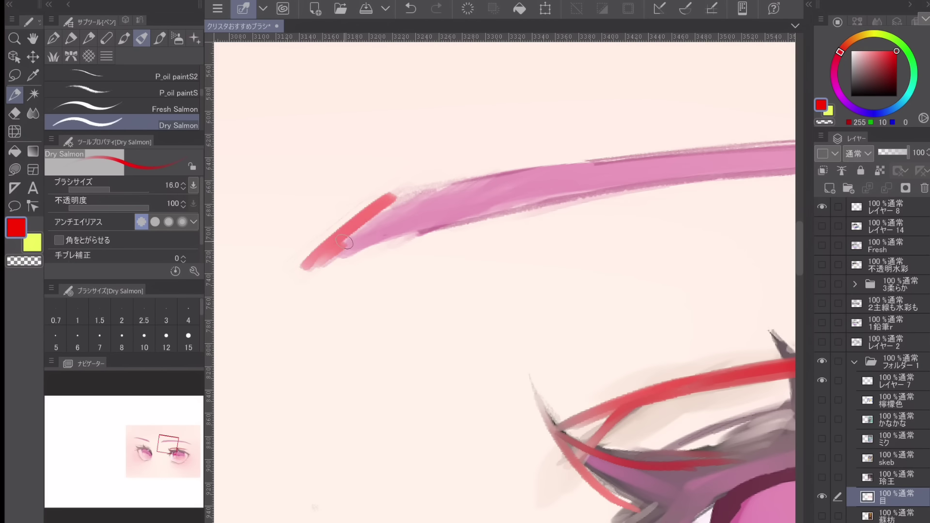
drag(334, 251, 439, 196)
drag(397, 213, 455, 188)
drag(363, 225, 514, 183)
drag(320, 257, 581, 175)
drag(405, 223, 547, 188)
scroll(596, 281, down, 5)
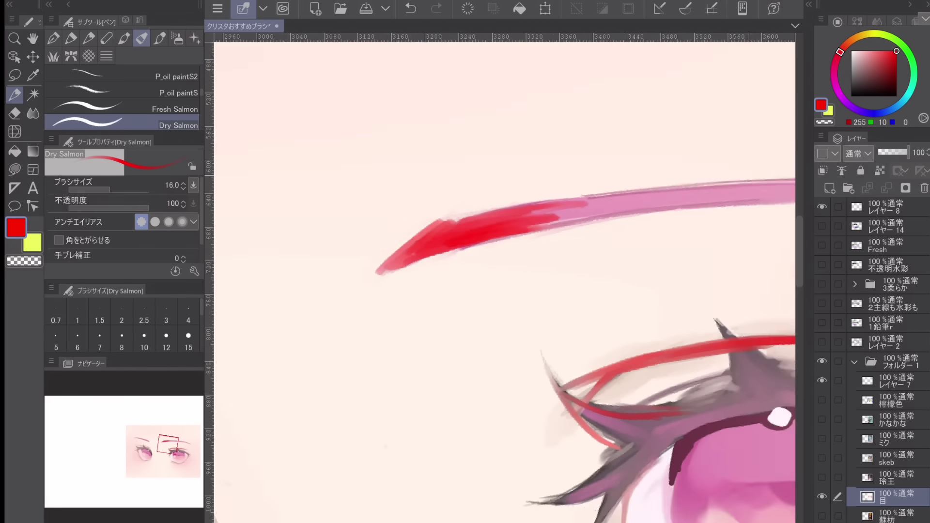
Try erasing the red marks on the 目 layer, then undo back to its unmarked state, keeping the earlier annotations erased
key(e)
drag(526, 365, 602, 394)
click(410, 9)
click(411, 8)
click(410, 8)
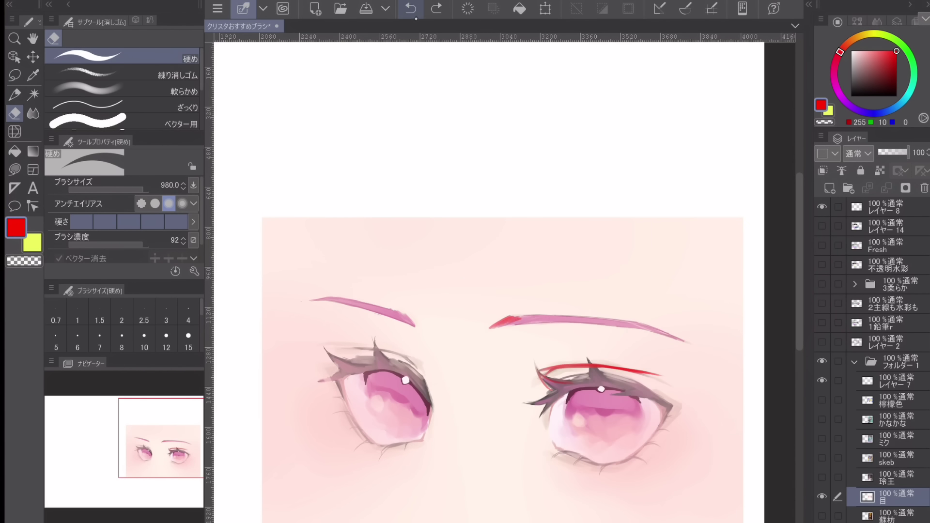
click(410, 9)
click(411, 8)
click(410, 8)
click(411, 8)
click(414, 13)
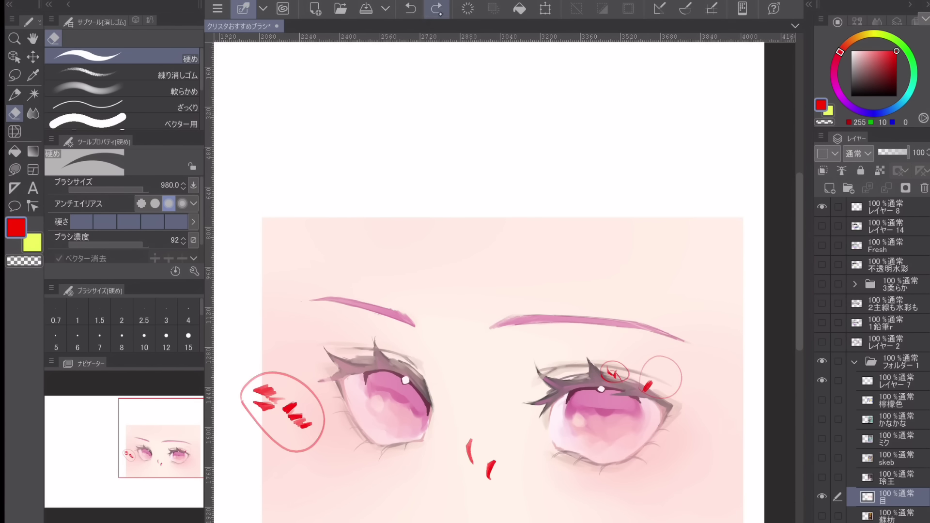
click(435, 8)
Hide the 目 artwork, show the かなかな illustration instead and make レイヤー 8 active
scroll(503, 281, down, 4)
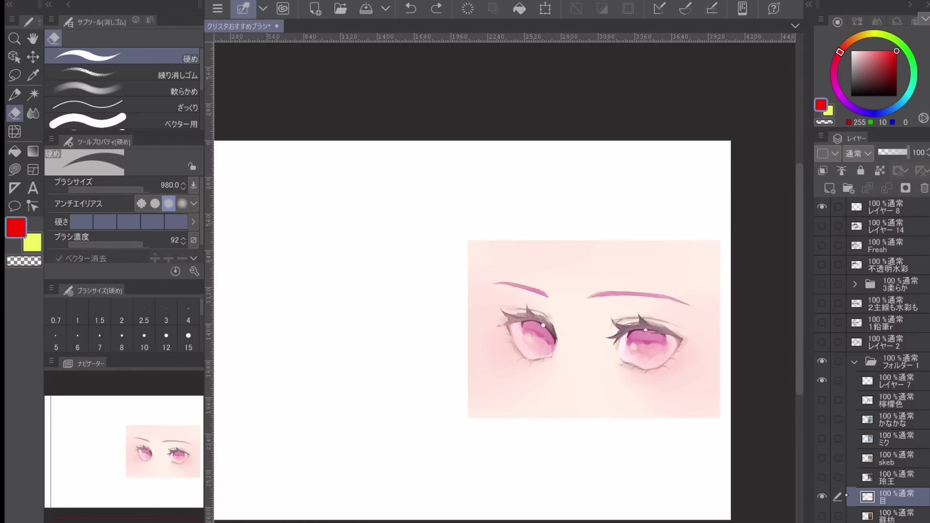
click(821, 496)
click(822, 225)
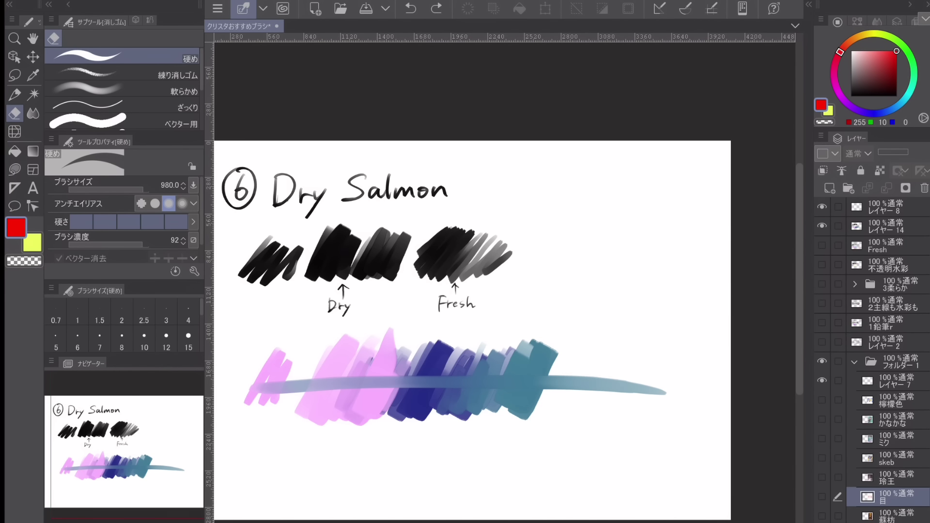
click(821, 419)
click(822, 225)
click(886, 207)
Circle the かなかな character's face in red with Dry Salmon and paint over the hair shadows between and beside the eyes
scroll(620, 252, up, 5)
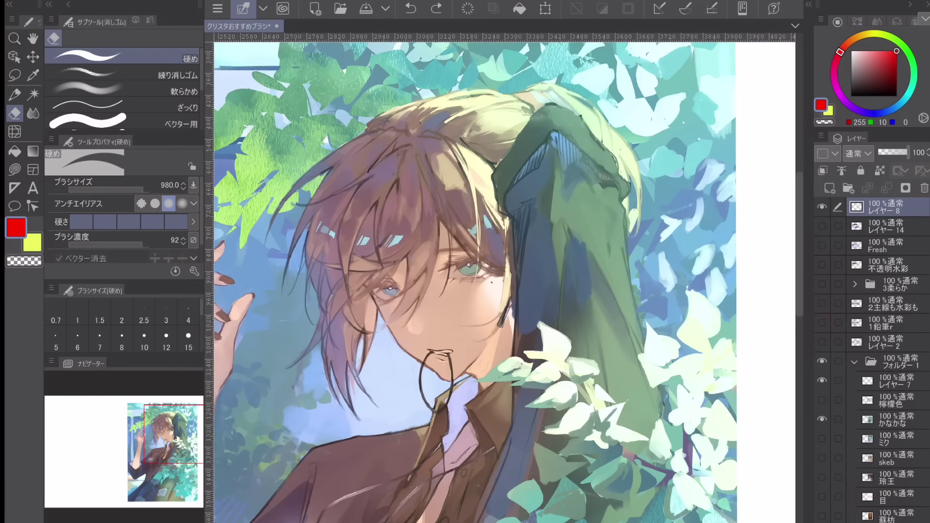
scroll(532, 264, up, 4)
key(p)
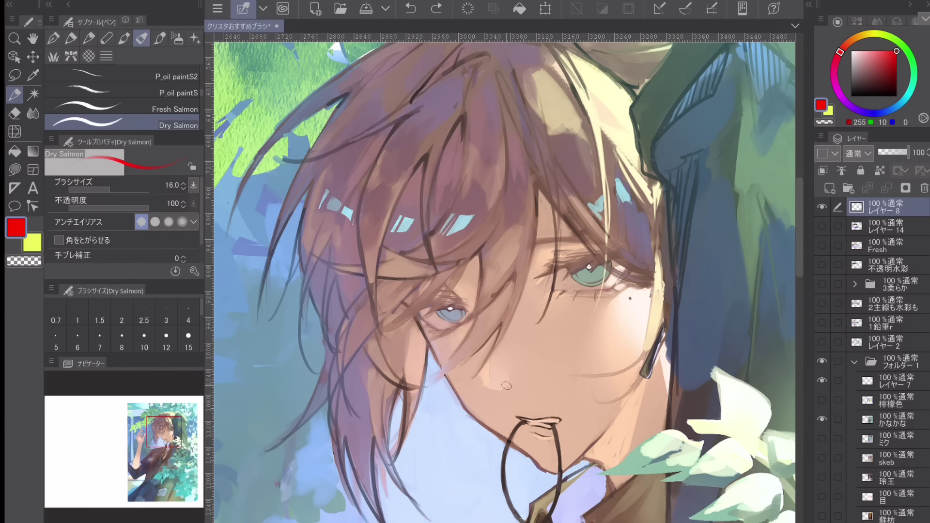
drag(382, 443, 368, 469)
mouse_move(484, 320)
mouse_down()
mouse_move(455, 354)
mouse_move(512, 290)
mouse_move(487, 362)
mouse_up()
drag(487, 252, 482, 301)
drag(507, 269, 430, 340)
mouse_move(484, 295)
mouse_down()
mouse_move(516, 237)
mouse_move(491, 348)
mouse_up()
mouse_move(628, 199)
mouse_down()
mouse_move(644, 269)
mouse_move(571, 220)
mouse_move(600, 238)
mouse_move(576, 286)
mouse_up()
Erase the red annotations from the かなかな character's face
scroll(494, 282, down, 5)
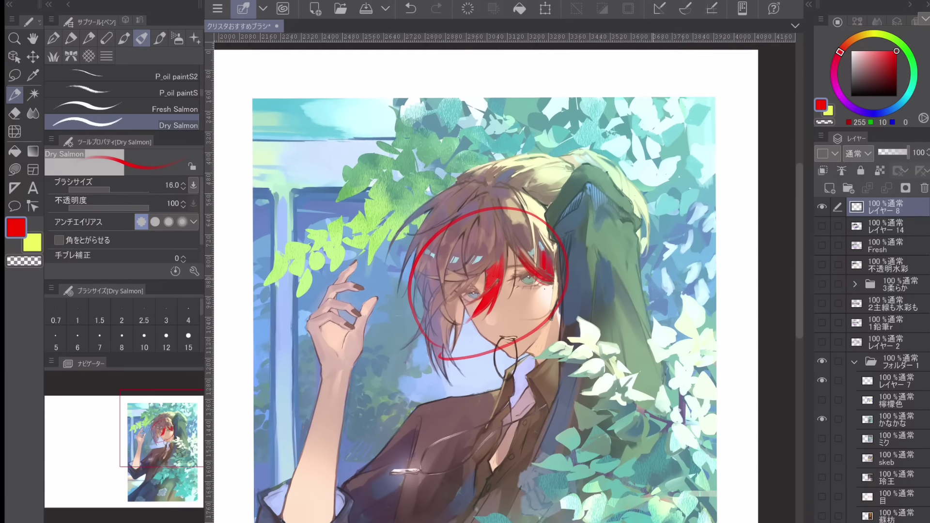
key(e)
drag(455, 249, 569, 296)
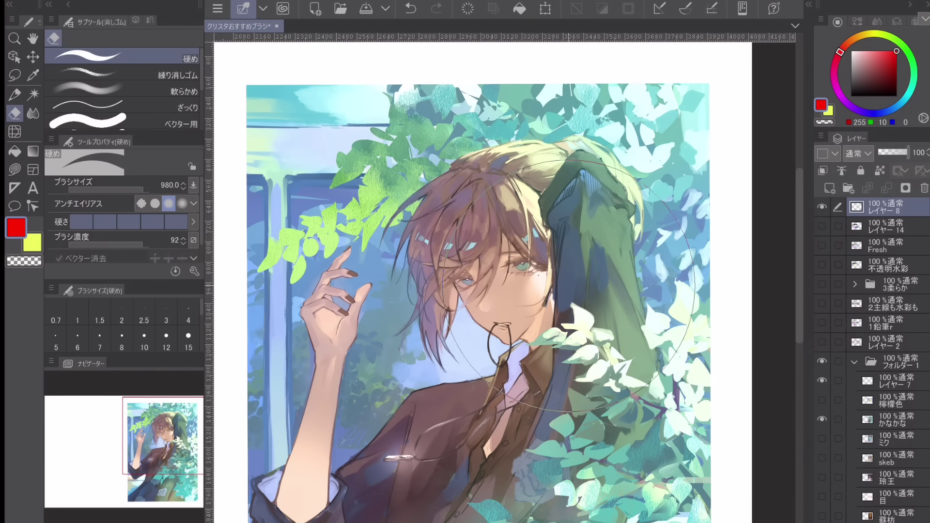
Hide the かなかな illustration and show the Dry Salmon sample page on レイヤー 14 again
scroll(540, 248, up, 4)
scroll(504, 276, down, 5)
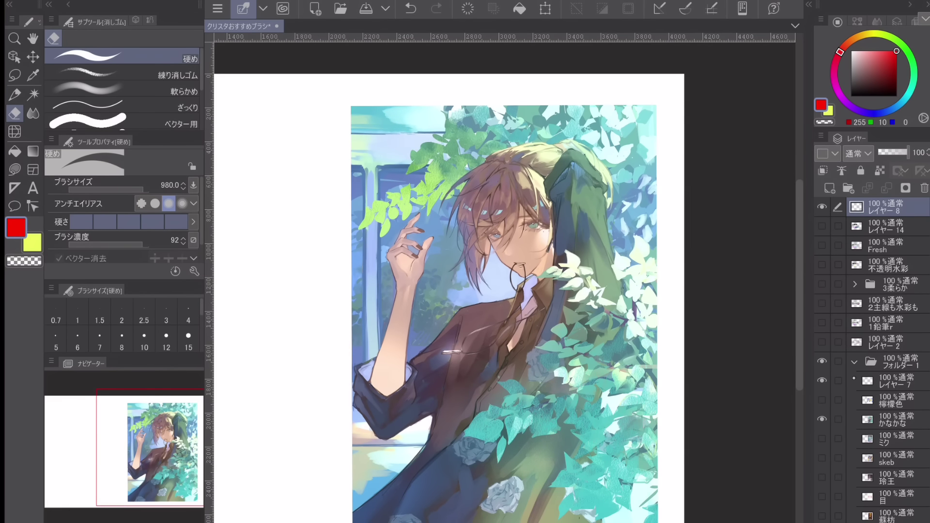
click(821, 419)
click(821, 226)
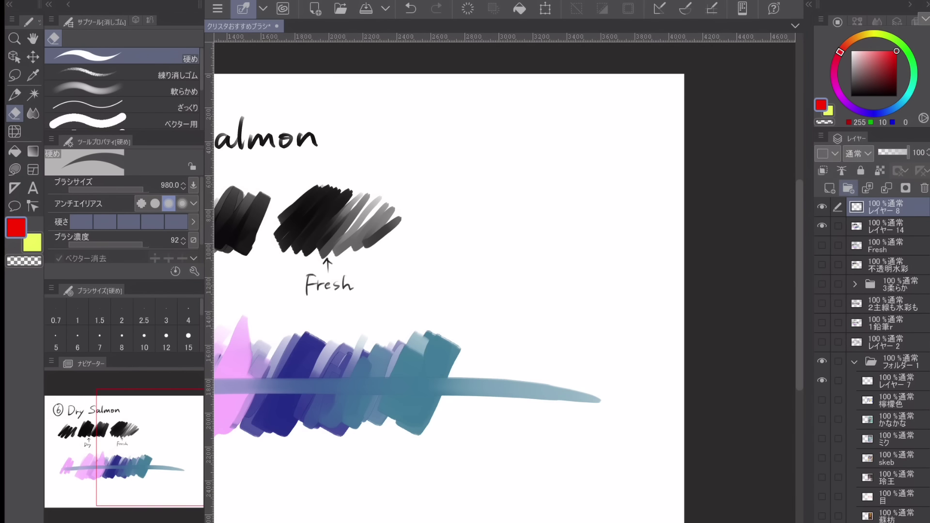
mouse_move(339, 272)
mouse_down()
mouse_move(576, 283)
mouse_move(561, 275)
mouse_up()
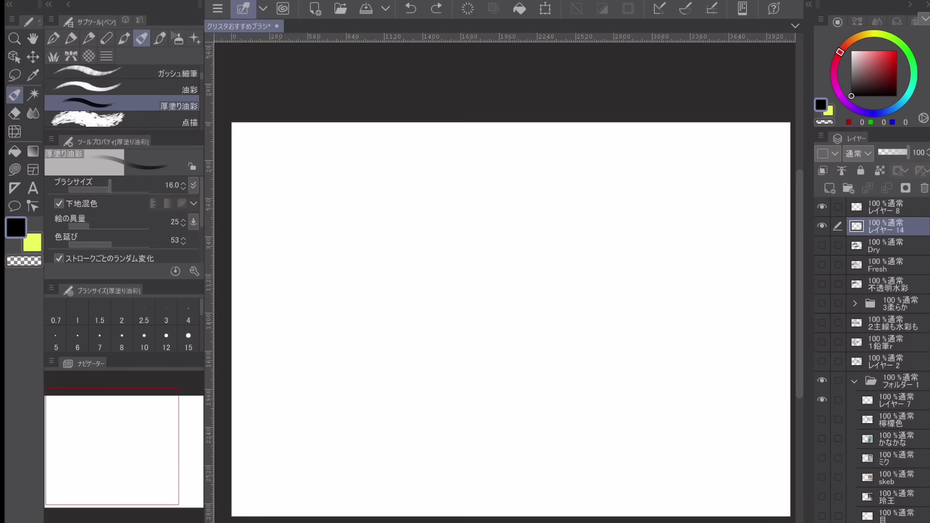
Handwrite the heading ⑦ 厚塗り油彩 in black with the 厚塗り油彩 brush at size 16.0
scroll(510, 320, down, 1)
drag(274, 158, 277, 183)
drag(288, 149, 291, 150)
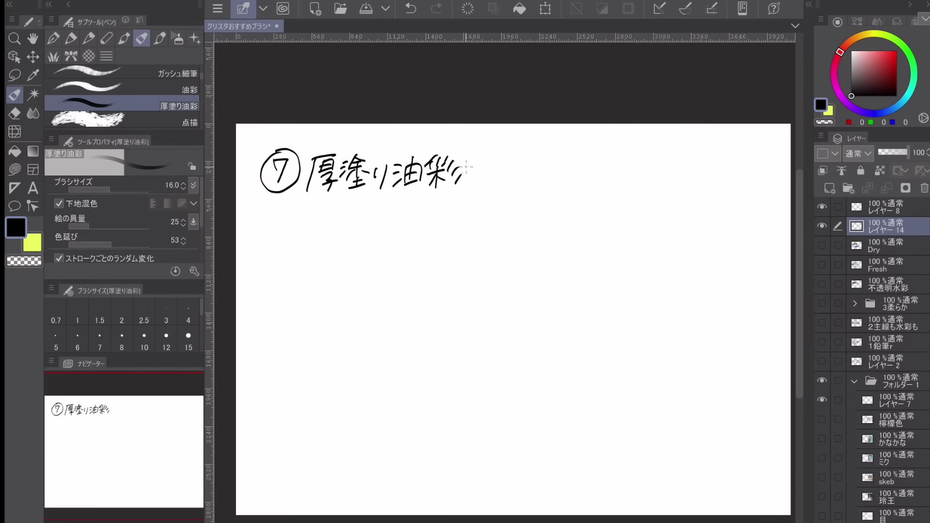
Scribble black sample strokes below the heading at brush size 45.8, followed by denser ones with a larger brush
click(117, 189)
mouse_move(312, 224)
mouse_down()
mouse_move(293, 244)
mouse_move(333, 257)
mouse_up()
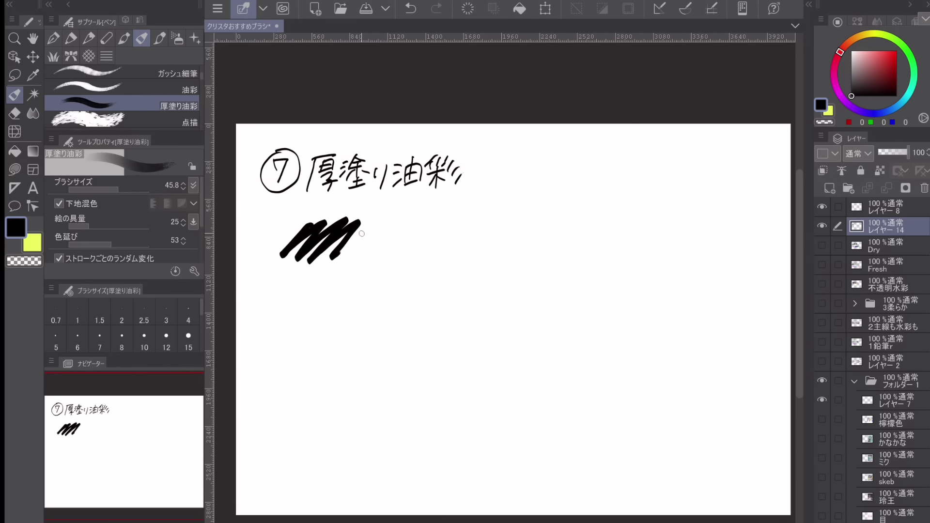
click(126, 190)
drag(391, 218, 338, 233)
mouse_move(395, 217)
mouse_down()
mouse_move(366, 250)
mouse_move(421, 218)
mouse_up()
Add light and heavy black scribbles, then two pairs of long horizontal strokes contrasting light and heavy pressure
mouse_move(428, 261)
mouse_down()
mouse_move(480, 212)
mouse_move(518, 207)
mouse_move(588, 235)
mouse_move(741, 202)
mouse_up()
drag(596, 230, 759, 227)
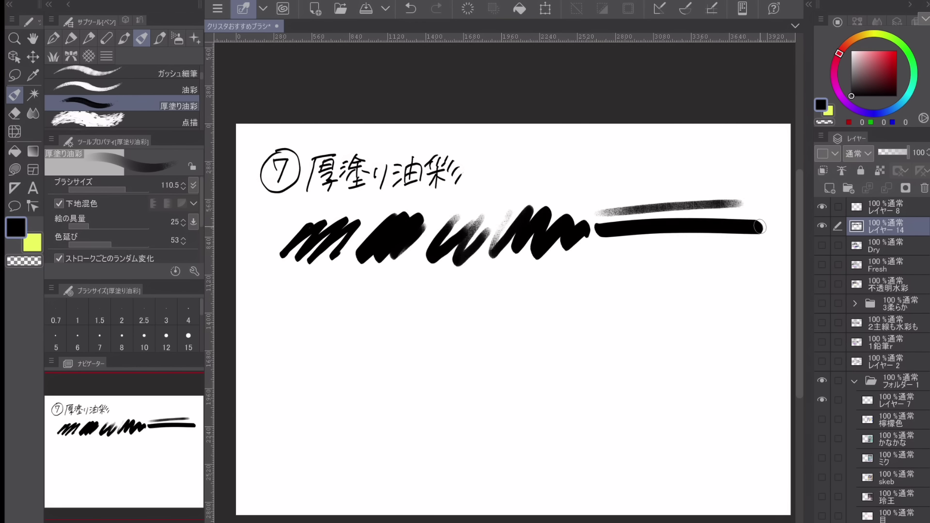
drag(277, 296, 501, 294)
drag(279, 326, 486, 324)
Choose a muted red and scribble a colour sample beside the long black strokes
key(bracketleft)
drag(867, 85, 877, 63)
mouse_move(571, 281)
mouse_down()
mouse_move(592, 298)
mouse_move(538, 318)
mouse_move(622, 273)
mouse_move(601, 317)
mouse_up()
Add green, yellow, blue and purple (RGB 184, 79, 160) samples around the red one and blend the neighbouring colours
key(bracketright)
click(845, 101)
click(911, 58)
mouse_move(621, 281)
mouse_down()
mouse_move(592, 308)
mouse_move(598, 315)
mouse_move(651, 272)
mouse_move(687, 291)
mouse_move(601, 317)
mouse_move(628, 277)
mouse_move(613, 340)
mouse_move(576, 383)
mouse_move(606, 368)
mouse_move(630, 381)
mouse_move(698, 371)
mouse_up()
mouse_move(608, 346)
mouse_down()
mouse_move(601, 383)
mouse_move(613, 344)
mouse_up()
mouse_move(692, 345)
mouse_down()
mouse_move(727, 373)
mouse_move(768, 363)
mouse_up()
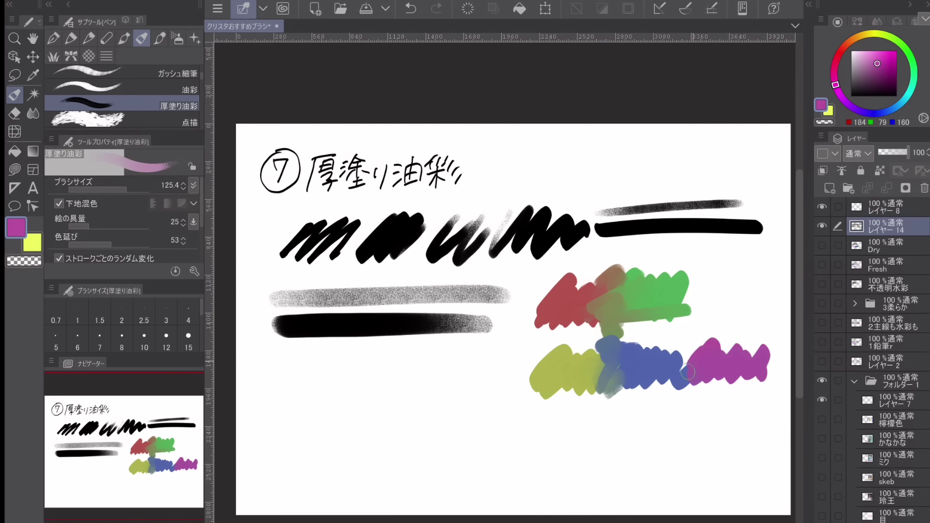
mouse_move(634, 393)
mouse_down()
mouse_move(689, 346)
mouse_move(655, 389)
mouse_up()
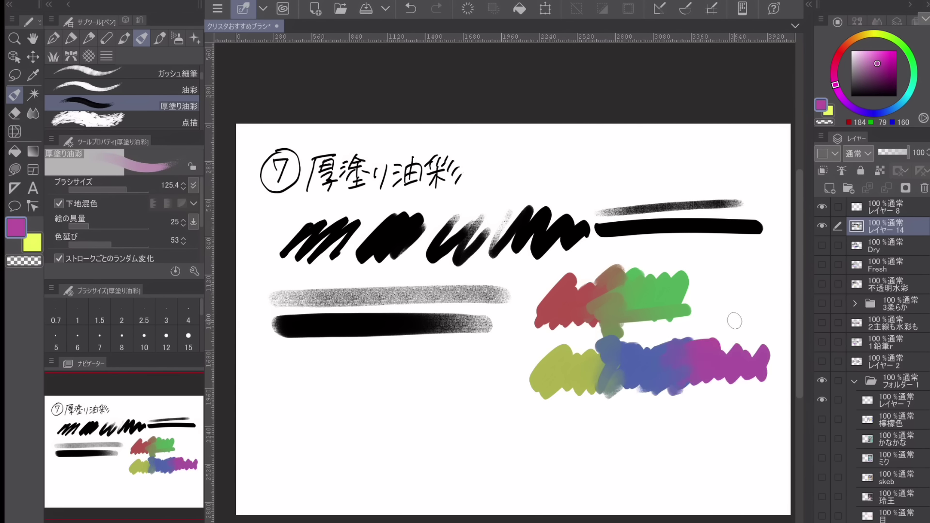
Add a light horizontal purple stroke below the blue and purple colour samples
drag(596, 406, 735, 403)
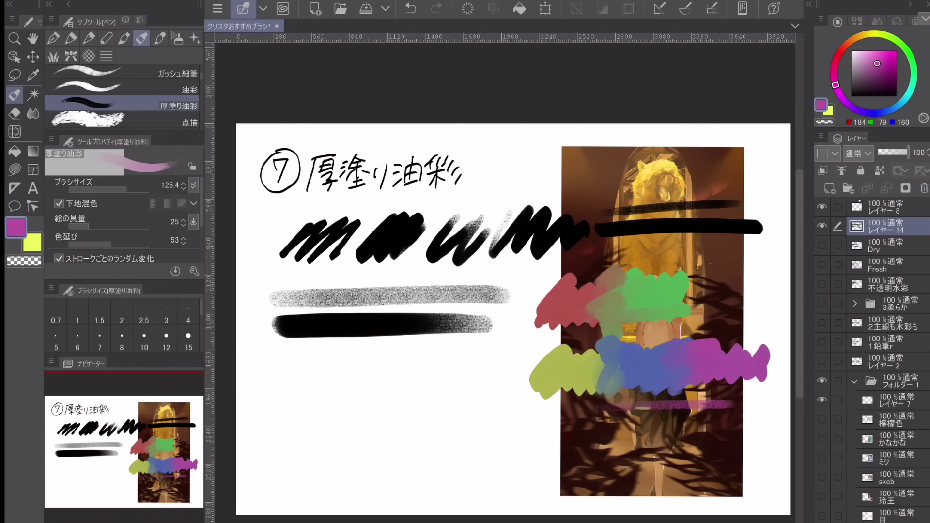
On レイヤー 8, circle the pale window pillar and the frame edge beside it in red (RGB 255, 0, 20) at brush size 19.8
drag(894, 51, 896, 51)
scroll(741, 264, up, 5)
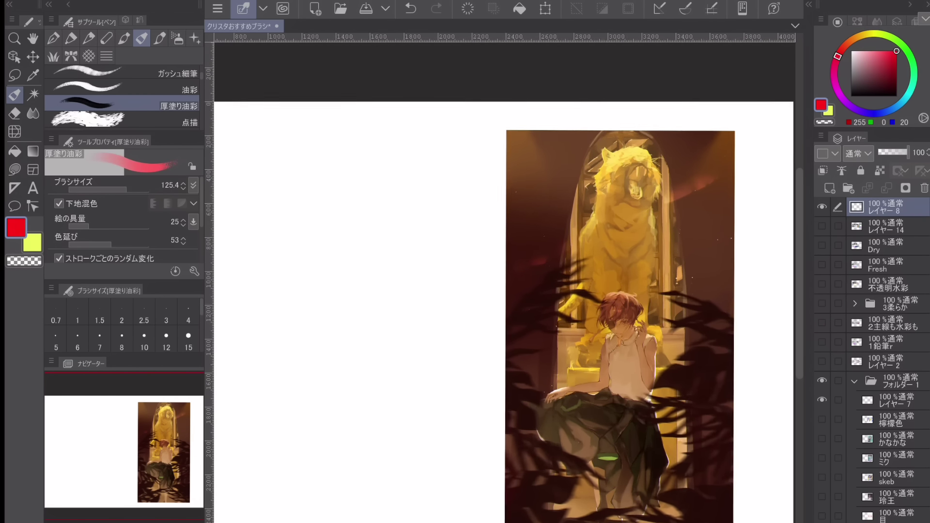
scroll(635, 280, up, 10)
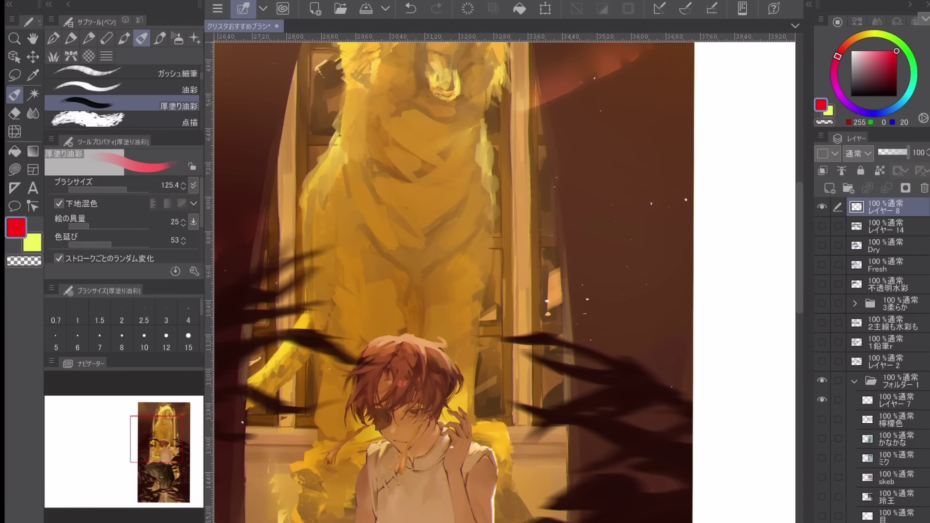
scroll(507, 377, down, 1)
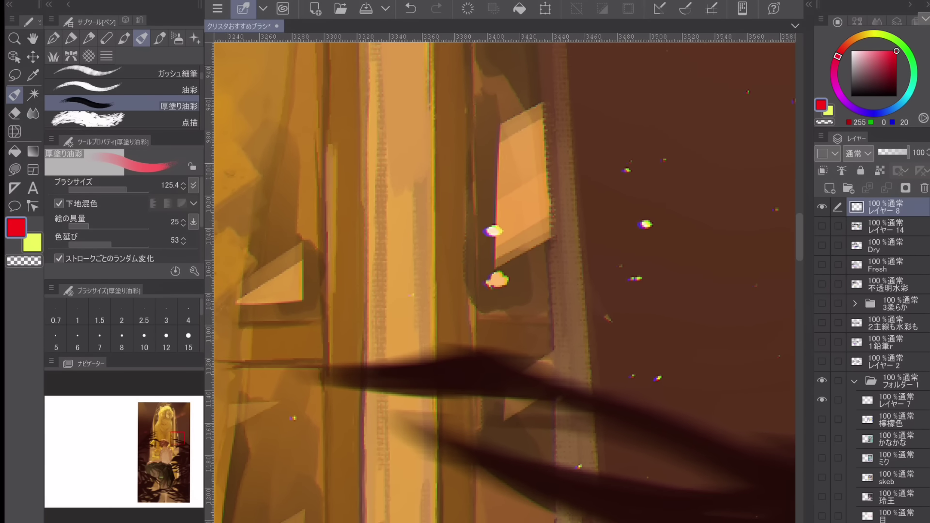
ctrl+alt+drag(505, 298, 410, 298)
mouse_move(297, 253)
mouse_down()
mouse_move(311, 373)
mouse_move(290, 187)
mouse_up()
mouse_move(505, 157)
mouse_down()
mouse_move(590, 83)
mouse_move(521, 222)
mouse_up()
ctrl+alt+drag(505, 299, 519, 299)
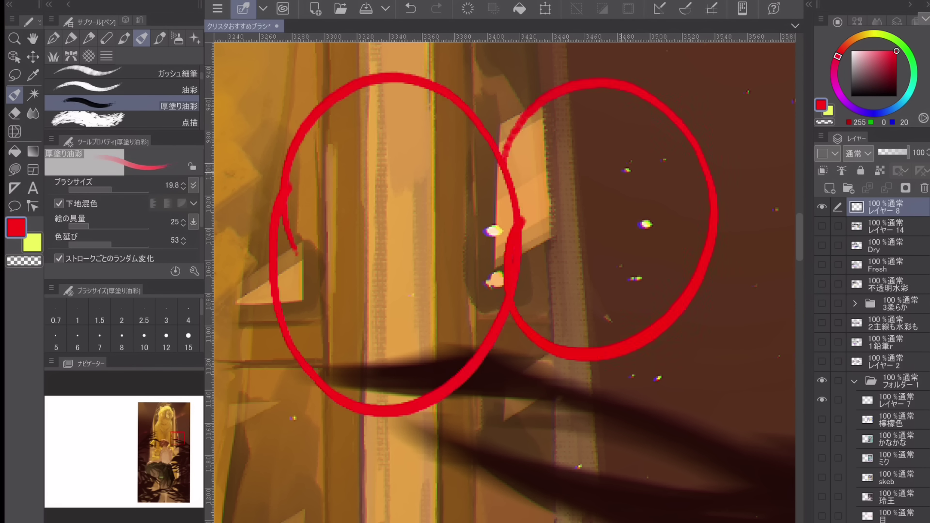
Mark the textured vertical strokes inside both circles with red lines running down the pillar and beside the frame edge
drag(591, 109, 610, 330)
drag(402, 118, 394, 372)
mouse_move(406, 159)
mouse_down()
mouse_move(408, 382)
mouse_move(430, 419)
mouse_up()
Draw overlapping red strokes along the textured edge of the window frame on the opposite side of the artwork
scroll(605, 409, down, 3)
scroll(605, 409, left, 5)
scroll(605, 409, up, 3)
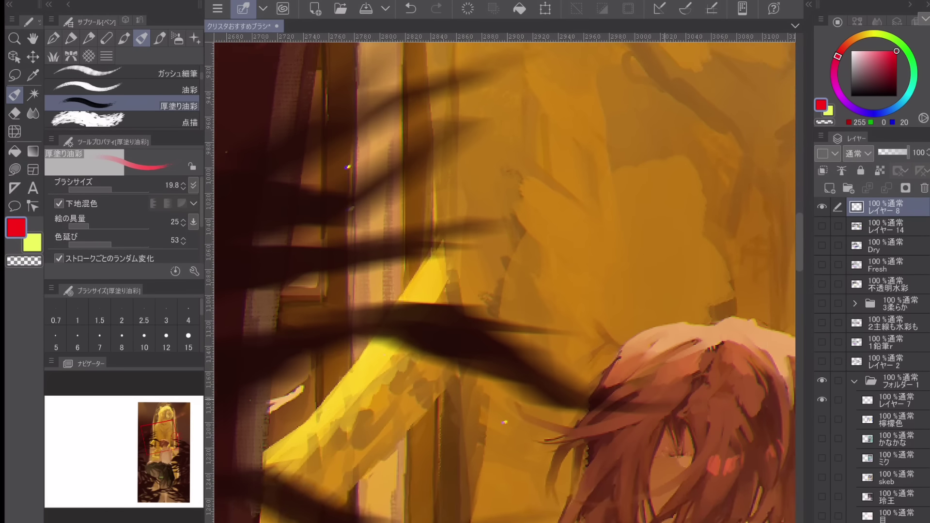
drag(332, 146, 308, 286)
drag(312, 218, 290, 320)
mouse_move(320, 131)
mouse_down()
mouse_move(300, 317)
mouse_move(305, 413)
mouse_up()
scroll(582, 483, down, 1)
scroll(581, 484, down, 5)
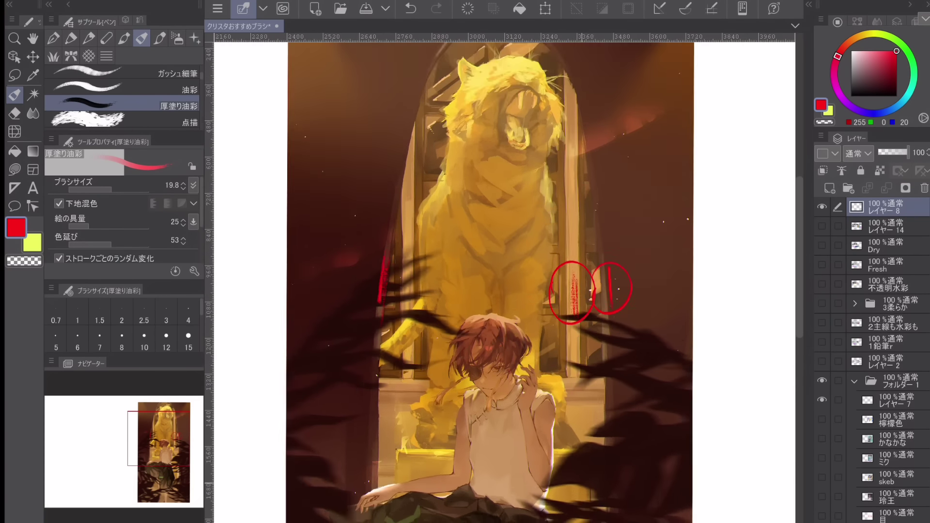
Erase the red annotations from the example artwork using the 硬め eraser at size 980
scroll(582, 484, up, 2)
scroll(653, 468, down, 1)
click(15, 113)
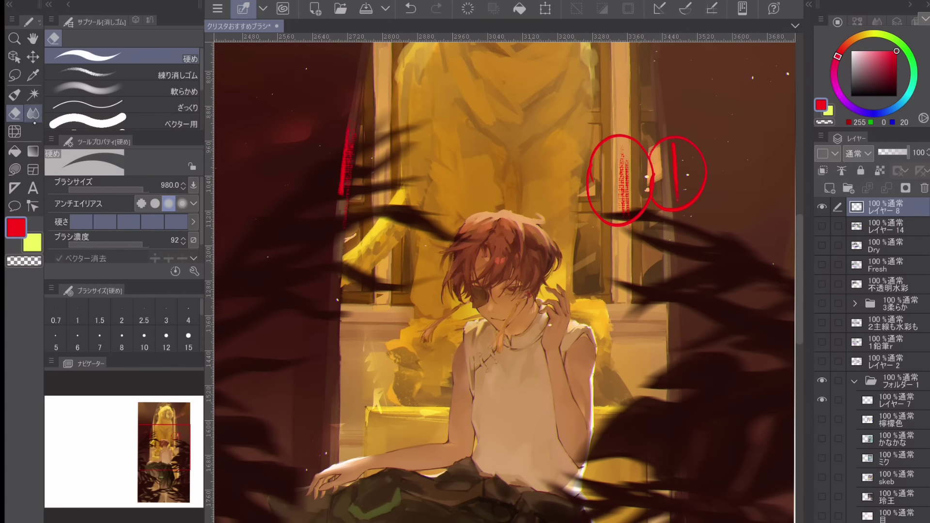
drag(628, 283, 530, 189)
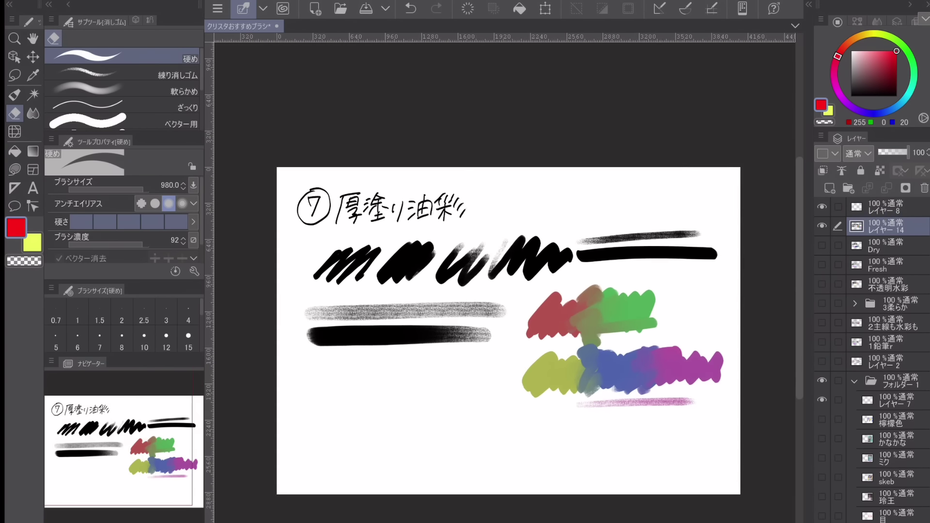
scroll(575, 420, up, 1)
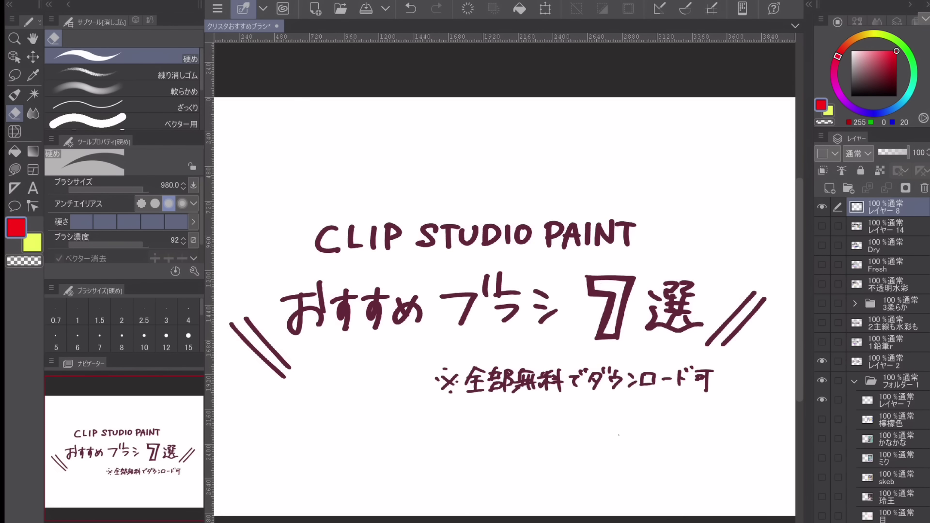
scroll(504, 279, up, 1)
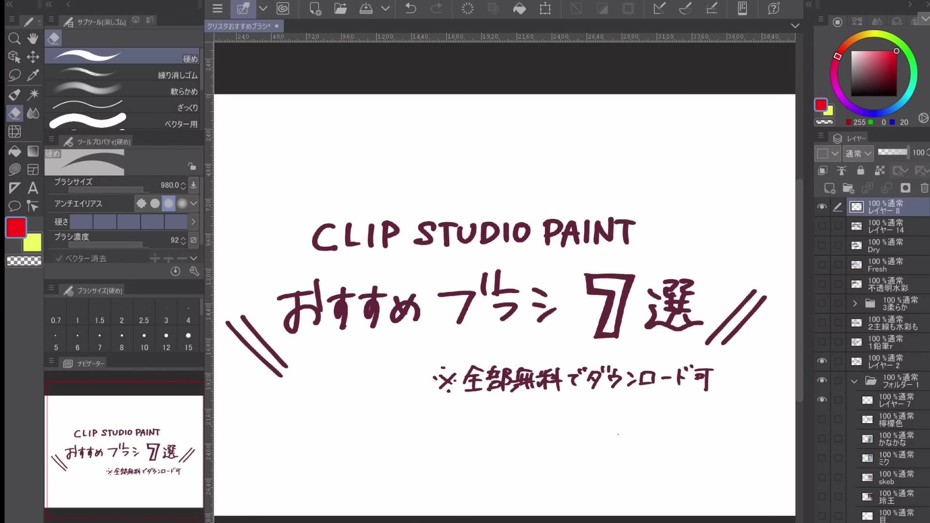